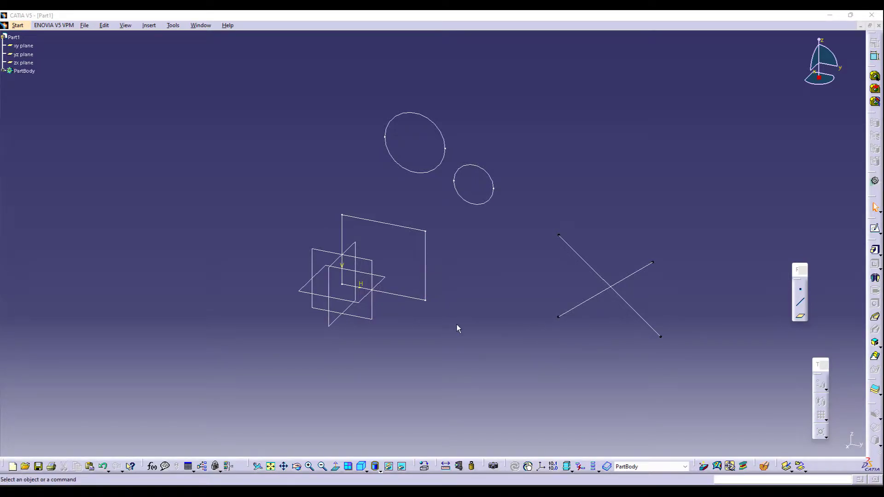
- Open the existing sketch for editing in the Sketcher
middle_click(468, 328)
middle_drag(469, 178, 490, 287)
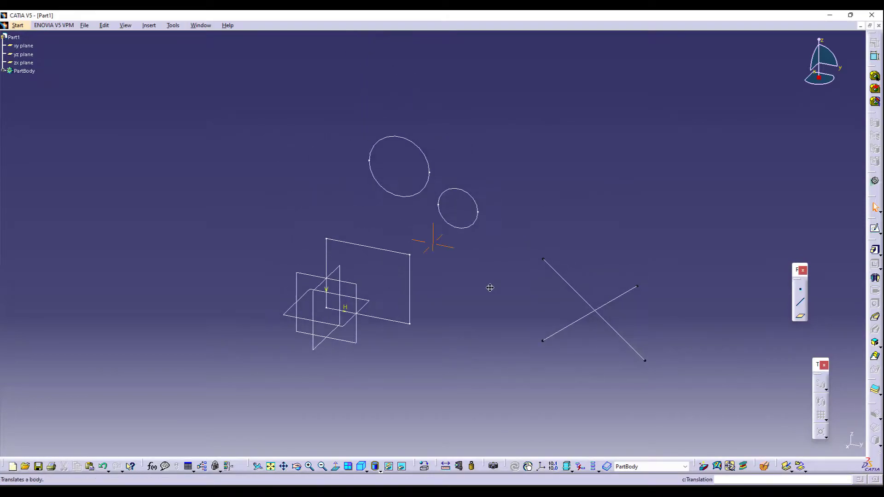
middle_click(490, 287)
click(352, 232)
double_click(352, 232)
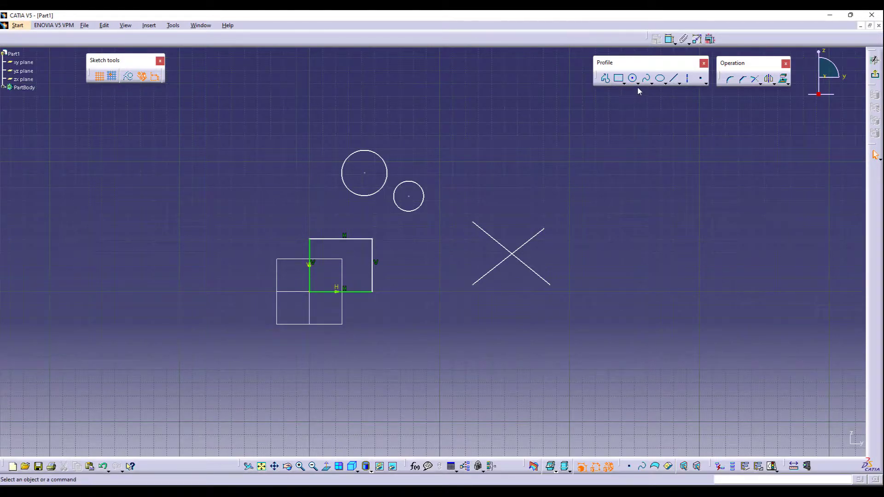
- Examine the conic and point sub-toolbars of the profile tools
click(665, 84)
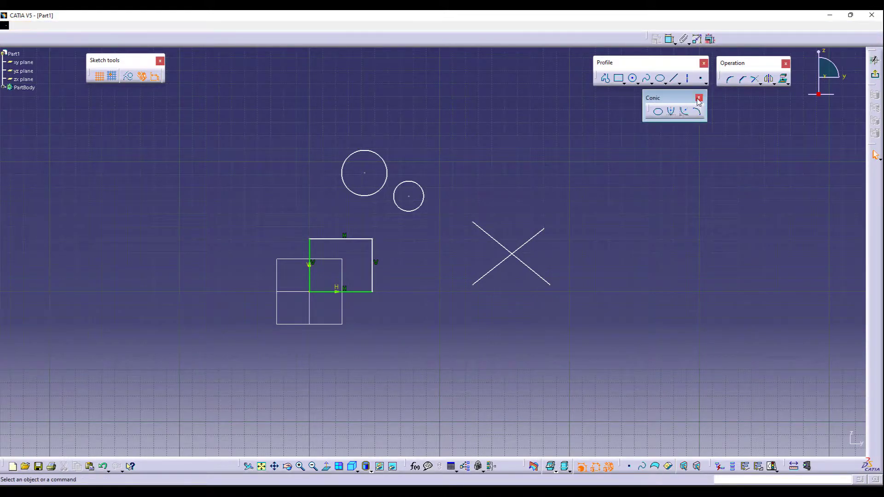
click(676, 79)
click(679, 84)
drag(683, 92, 656, 118)
click(720, 95)
click(706, 84)
drag(709, 92, 616, 129)
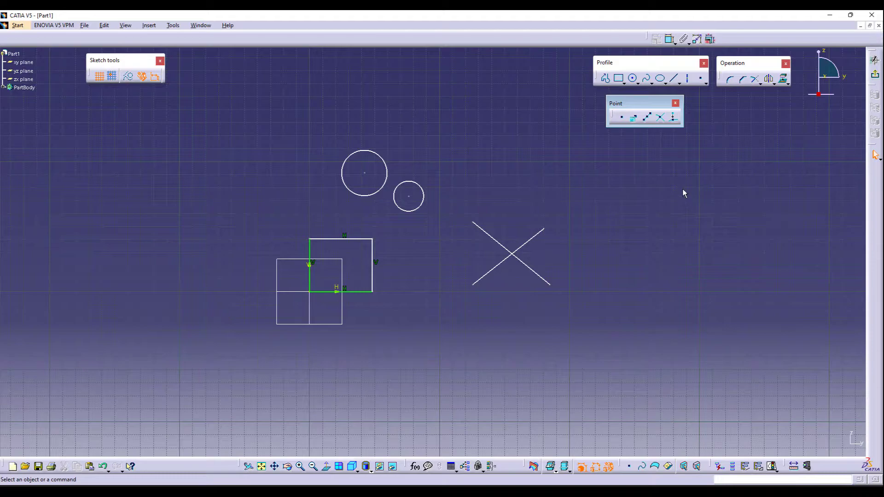
click(675, 104)
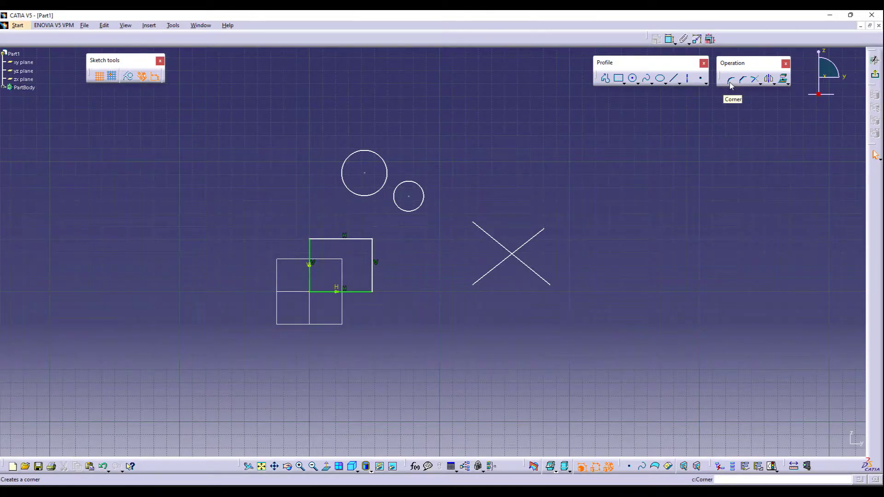
- Round the square's top-right corner with Corner by picking its top and right lines, and undo it
click(730, 83)
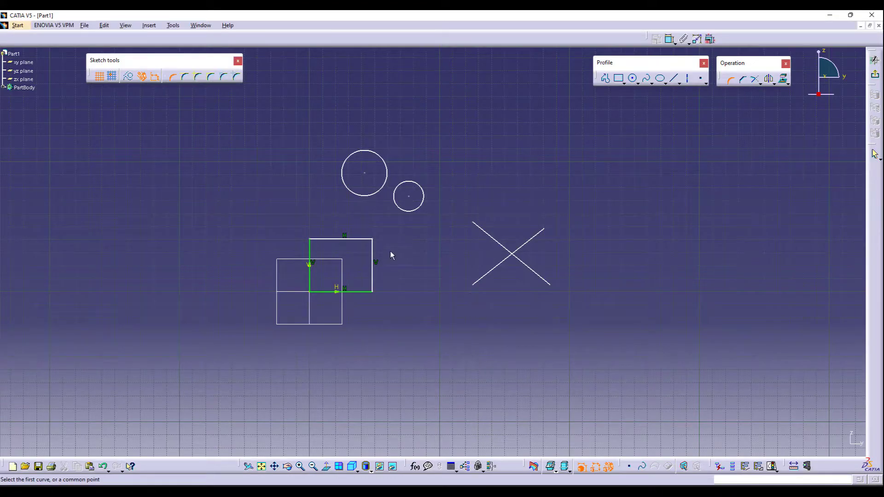
middle_click(365, 307)
middle_click(369, 267)
mouse_move(498, 219)
middle_down()
mouse_move(381, 320)
mouse_move(375, 230)
middle_up()
middle_drag(299, 354, 371, 319)
middle_click(330, 329)
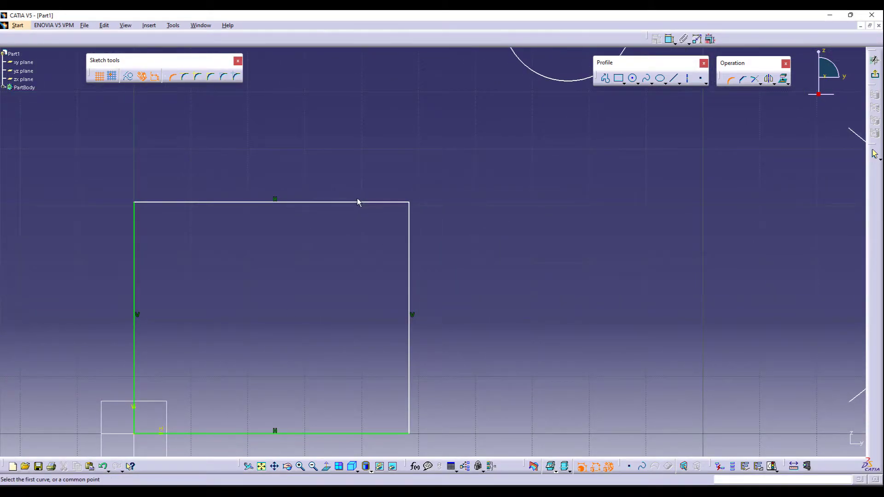
click(361, 202)
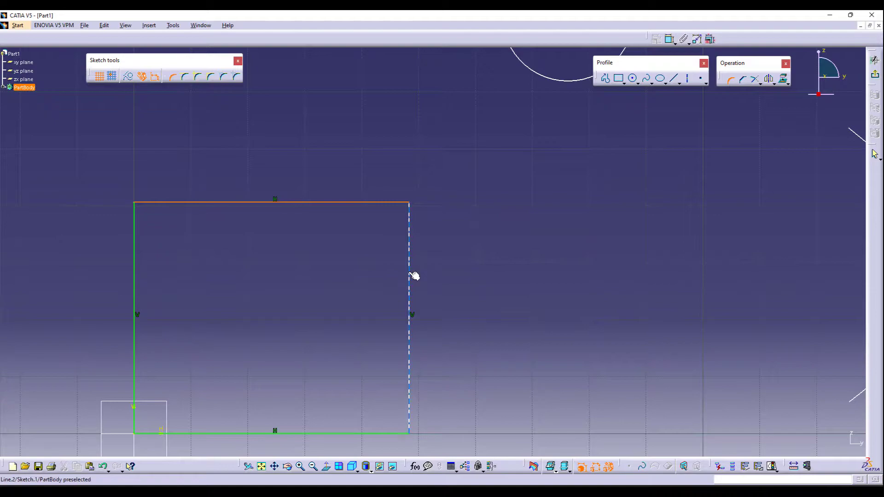
click(408, 276)
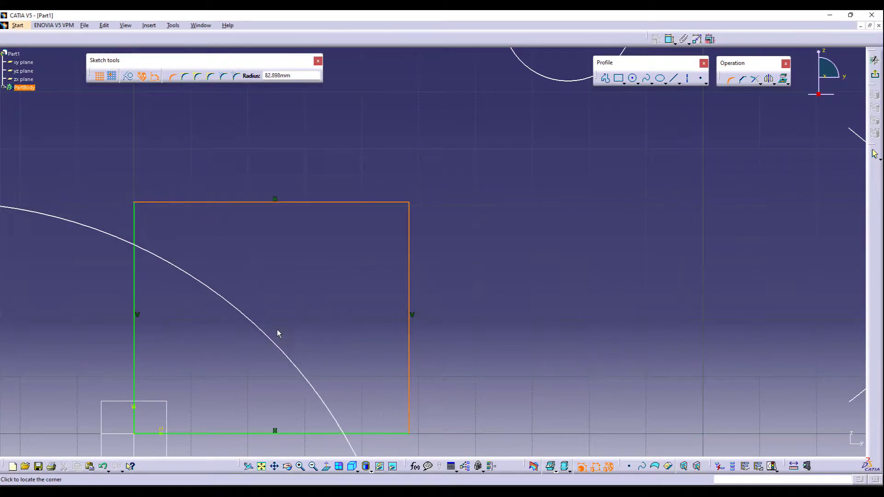
click(394, 217)
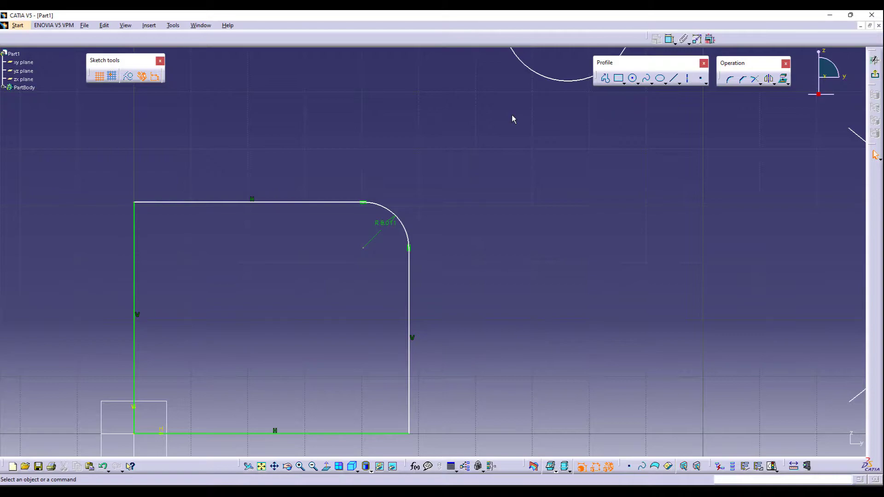
key(ctrl+z)
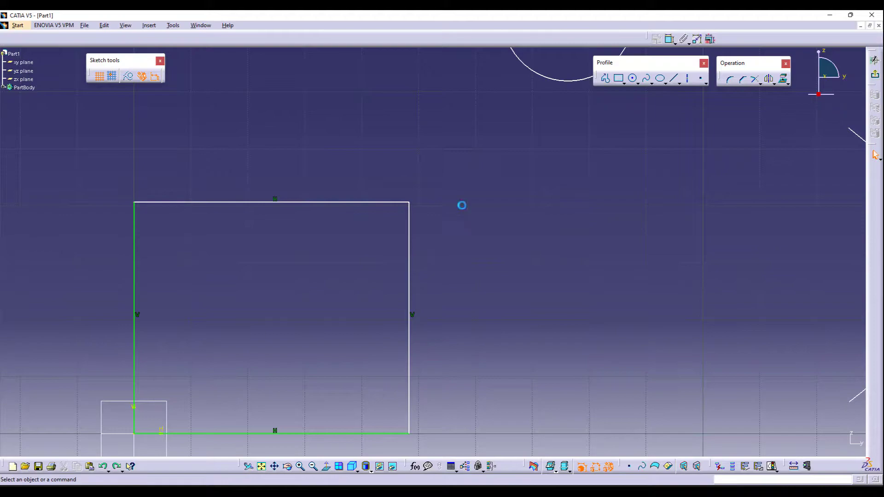
- Create a corner arc between the two crossing lines and undo it
mouse_move(651, 249)
middle_down()
mouse_move(550, 251)
mouse_move(514, 227)
middle_up()
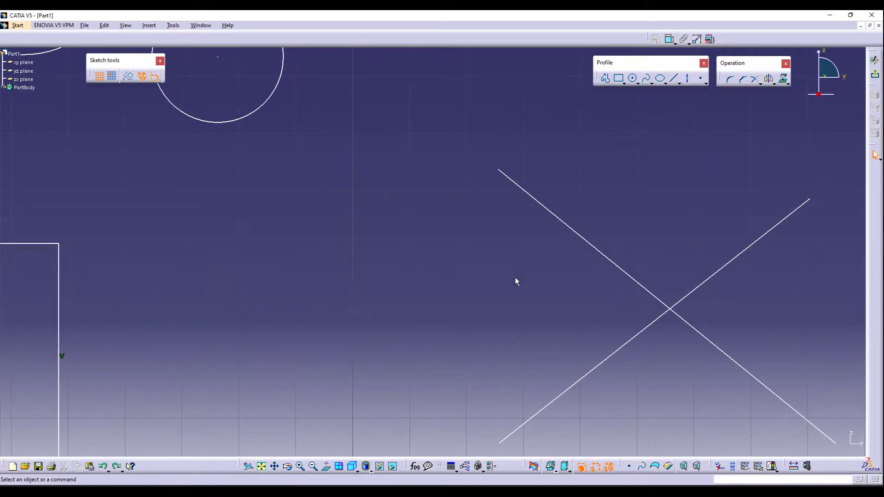
middle_drag(623, 341, 451, 255)
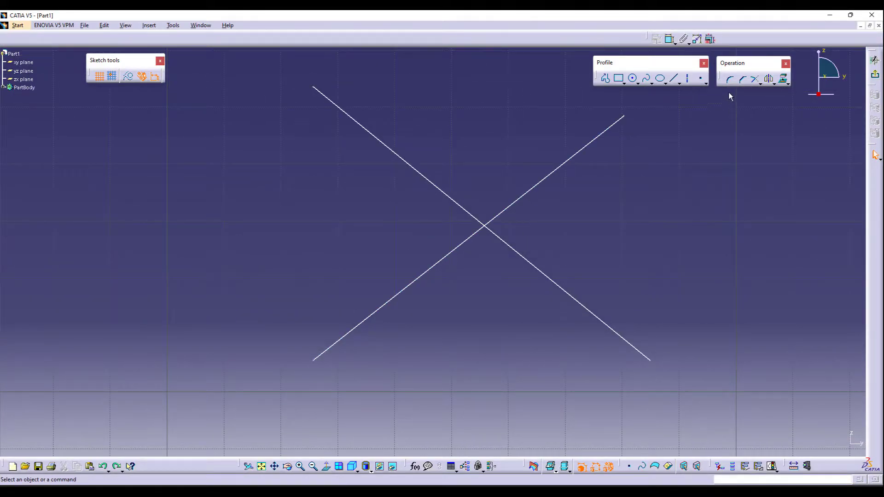
click(730, 80)
click(461, 205)
click(510, 205)
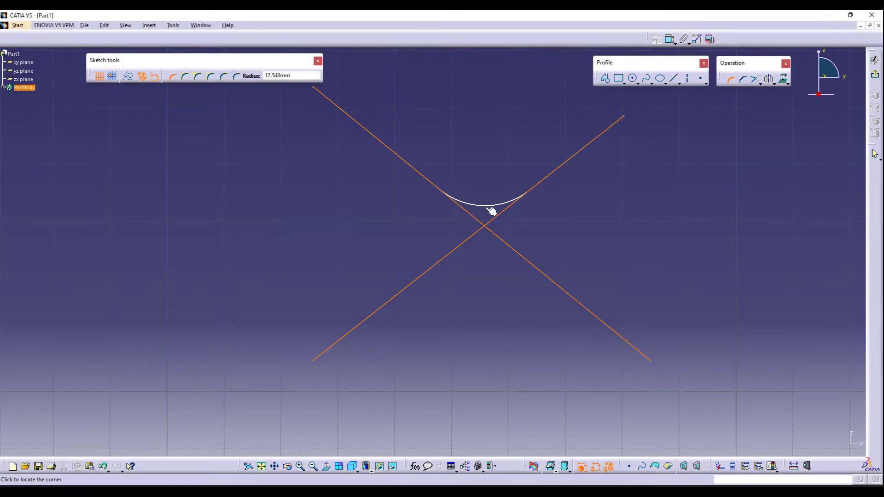
click(491, 210)
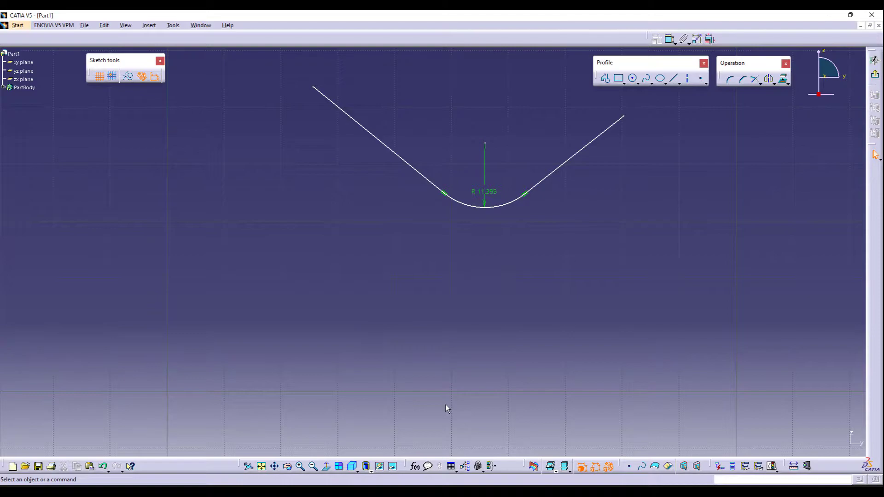
key(ctrl+z)
- Create a corner arc joining the two circles and undo it
click(319, 467)
middle_drag(233, 148, 509, 428)
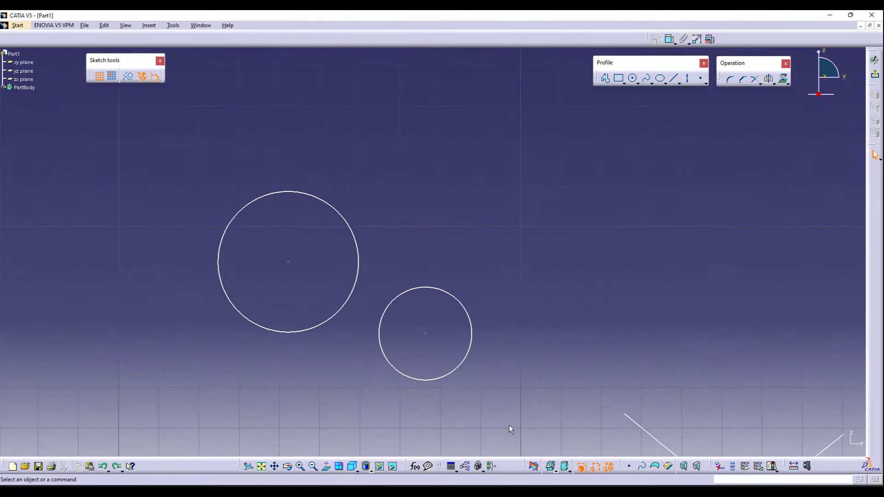
click(729, 79)
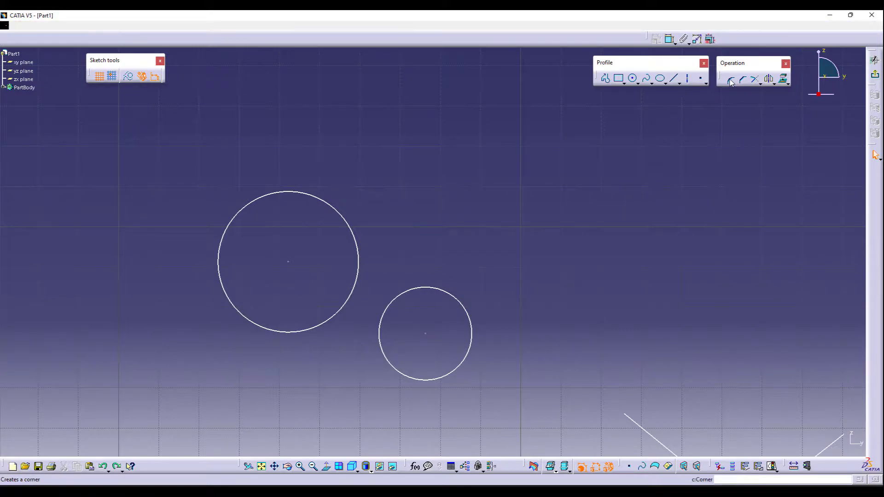
click(305, 330)
click(394, 367)
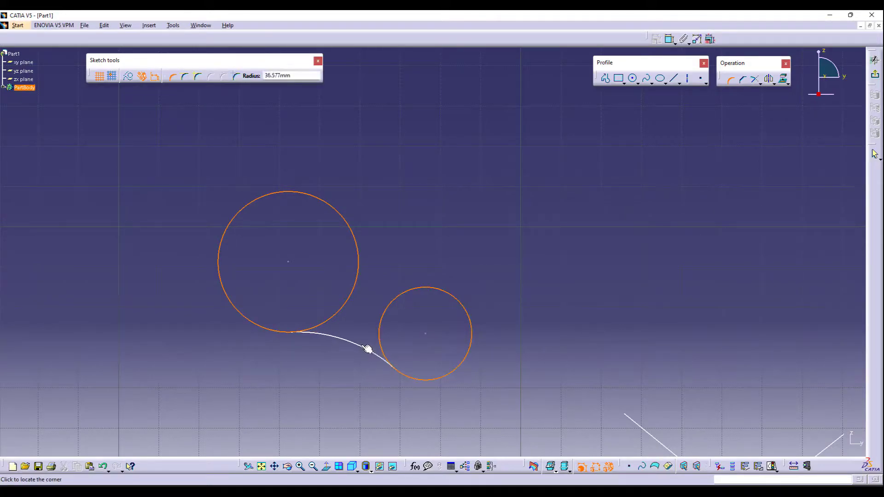
click(365, 337)
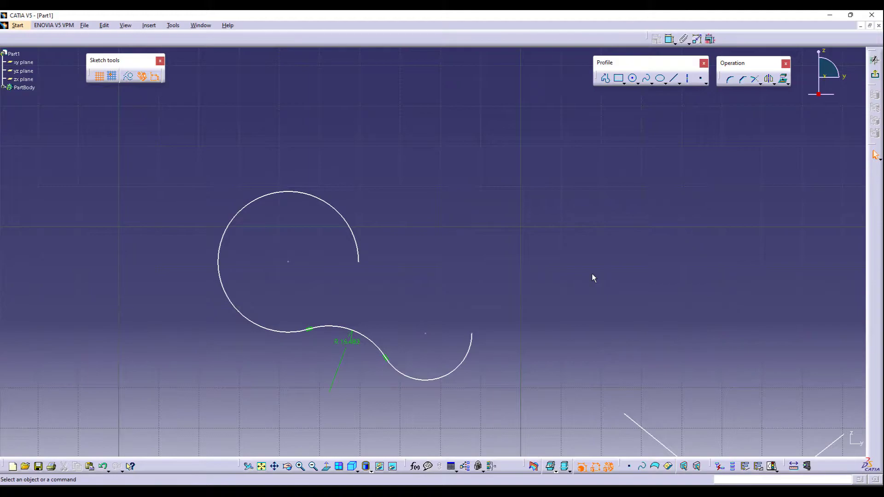
key(ctrl+z)
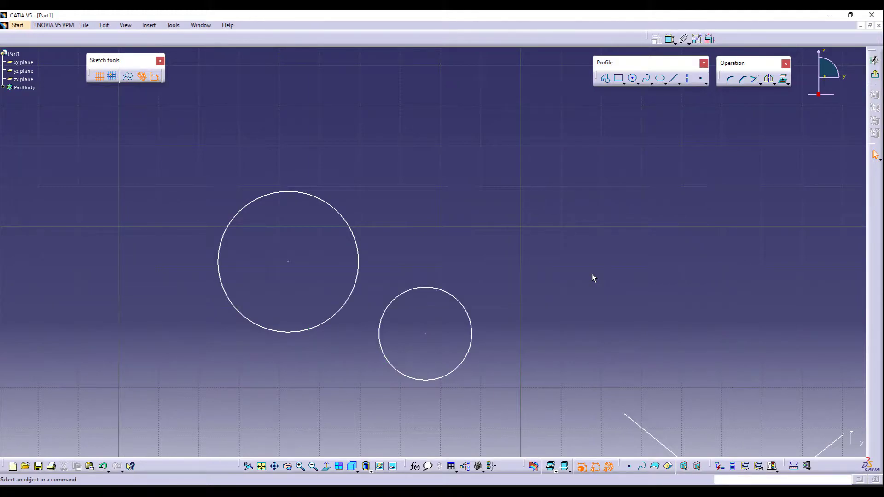
- Create a corner at the square's top-right vertex by picking the vertex itself, and undo it
click(261, 466)
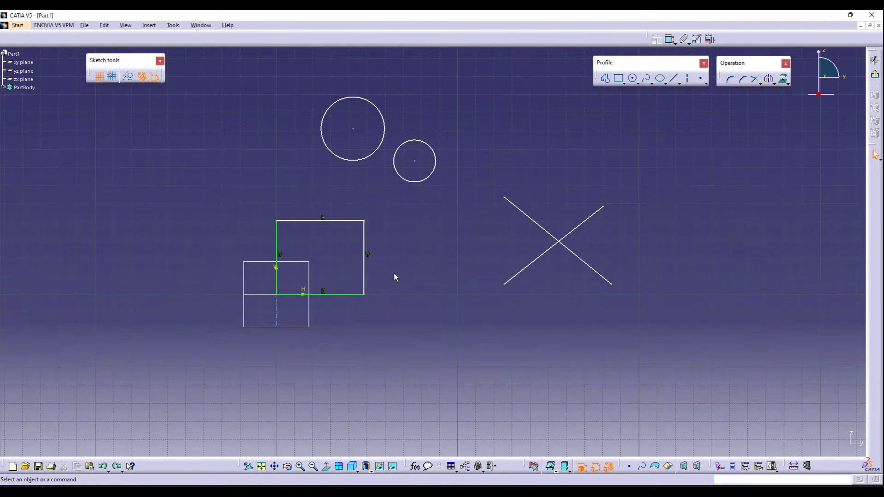
click(300, 467)
ctrl+middle_drag(366, 200, 359, 87)
middle_drag(231, 186, 576, 211)
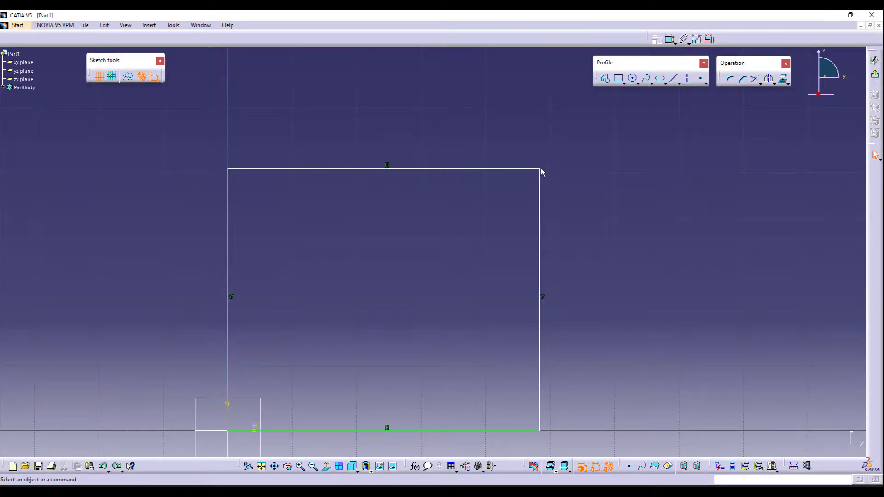
click(729, 80)
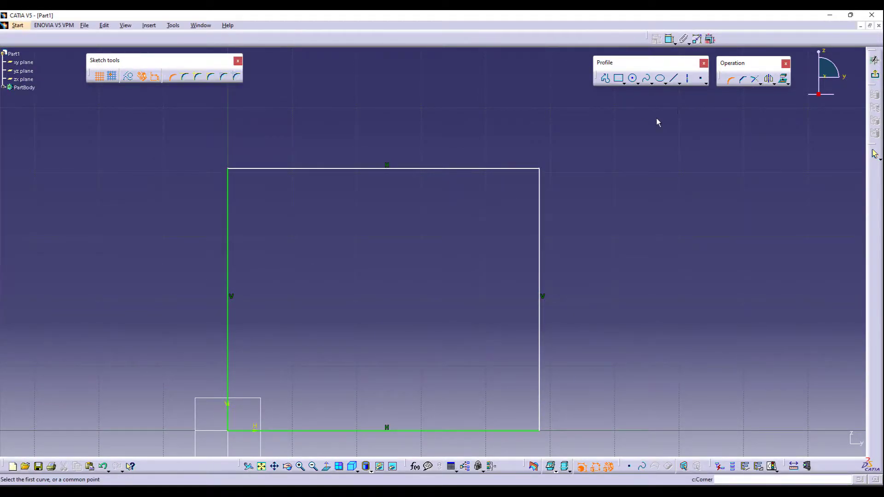
click(546, 172)
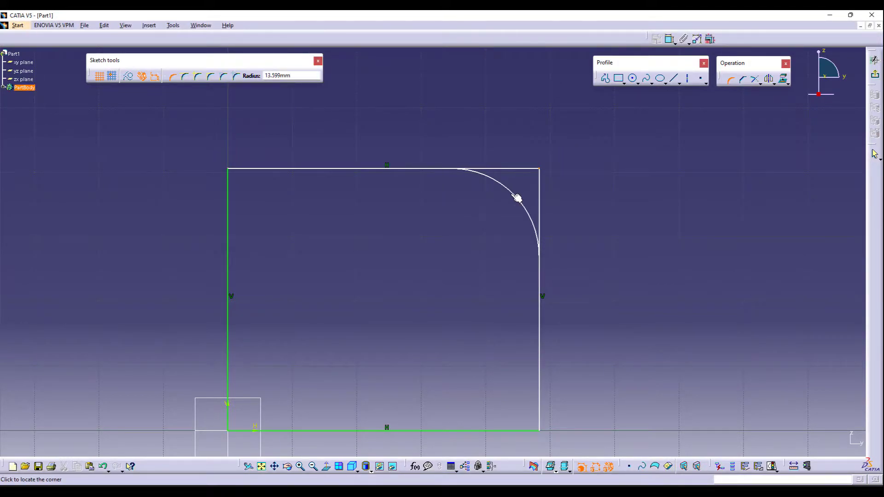
click(517, 198)
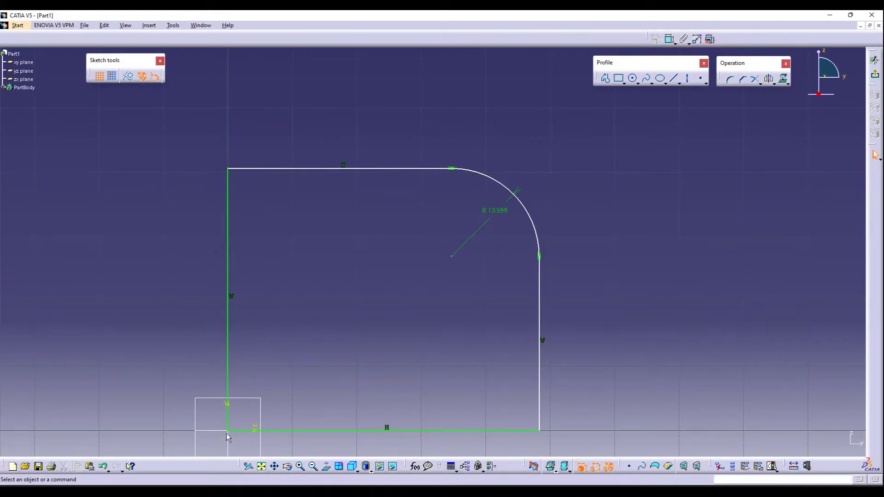
click(542, 434)
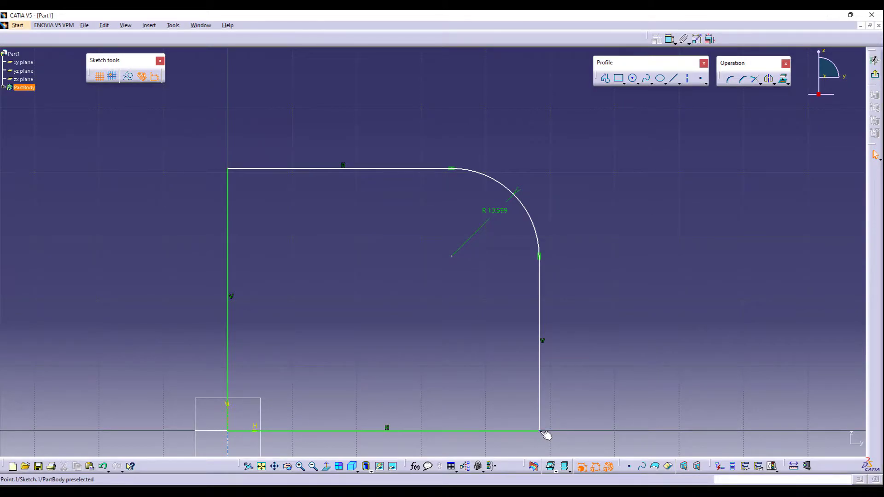
click(585, 396)
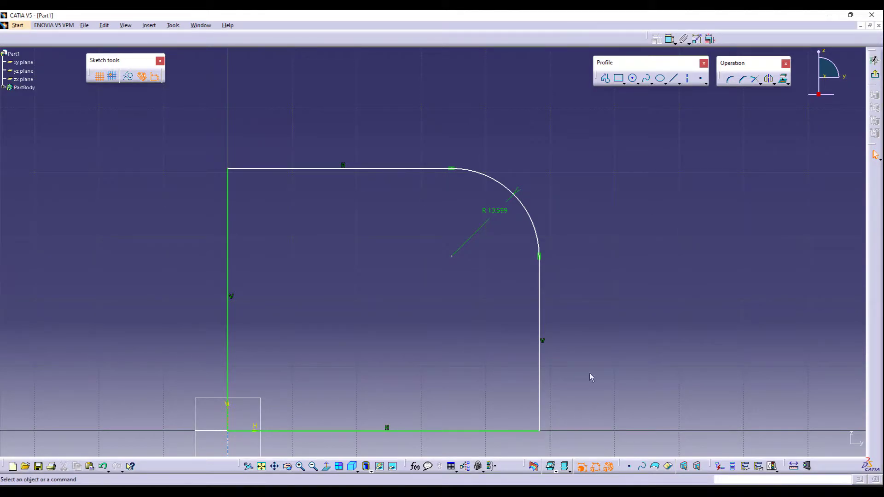
key(ctrl+z)
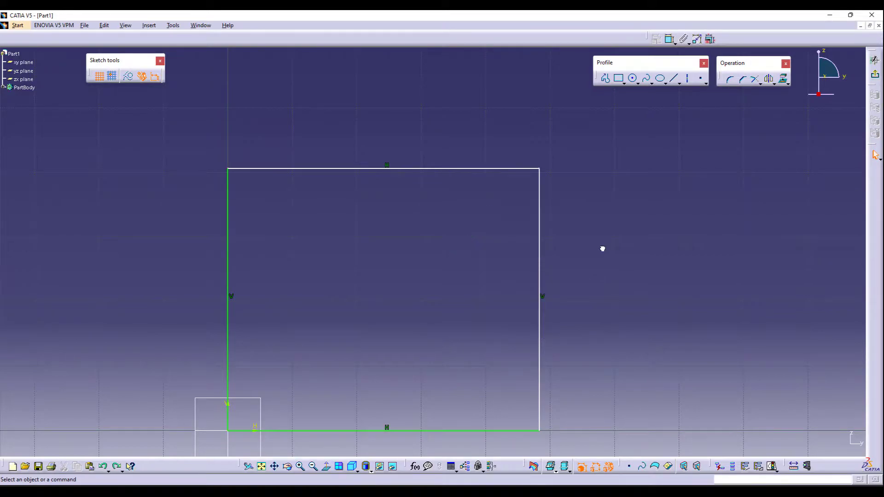
- Chamfer the square's top-right corner at 45deg between its right and top lines, and undo it
click(742, 81)
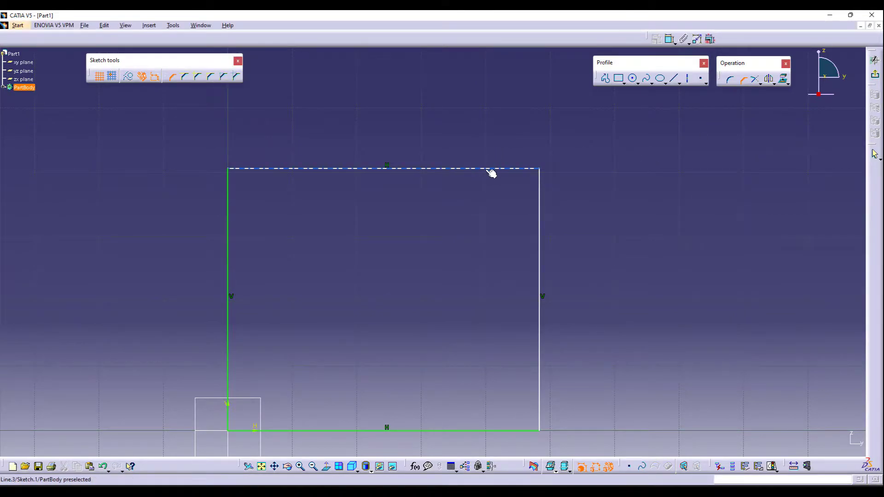
click(539, 233)
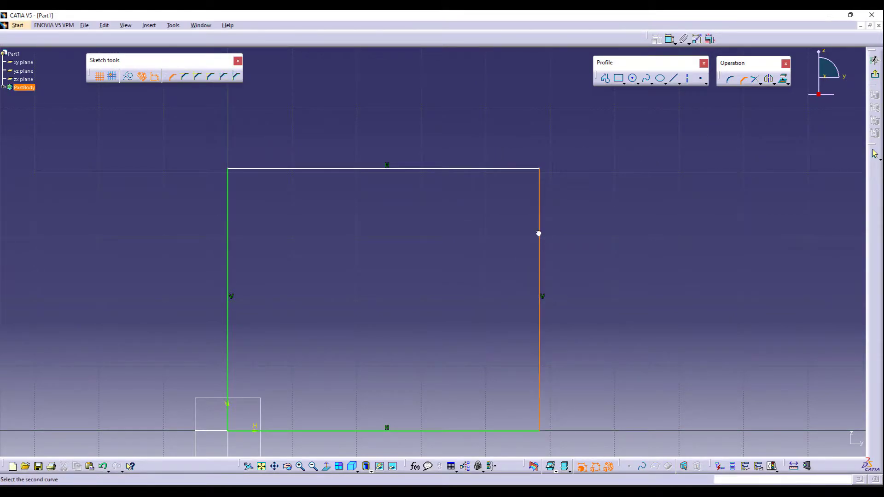
click(479, 169)
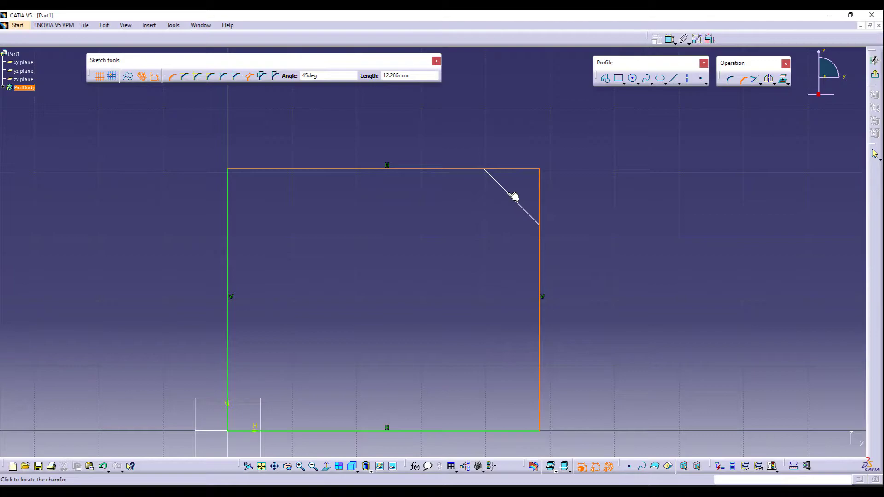
click(514, 197)
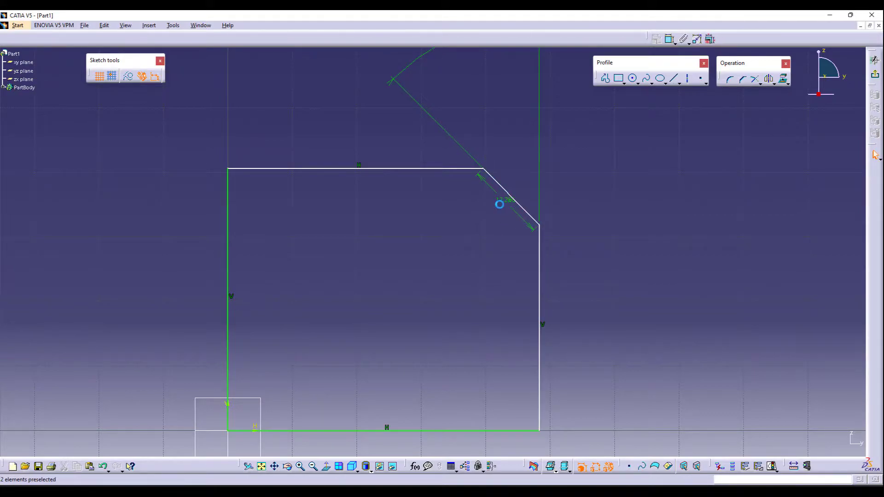
click(502, 258)
key(ctrl+z)
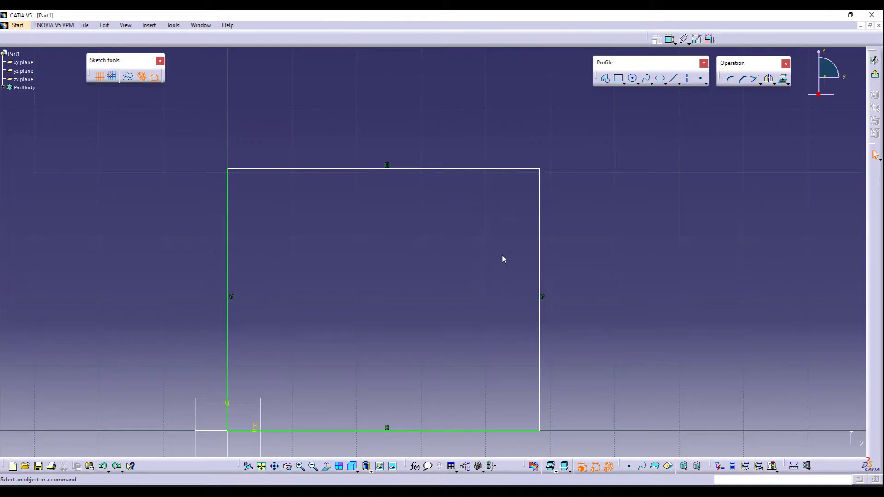
- Chamfer the square's top-right corner at 45deg, about 20 mm long, by picking its top and right lines
click(743, 79)
click(508, 171)
click(540, 225)
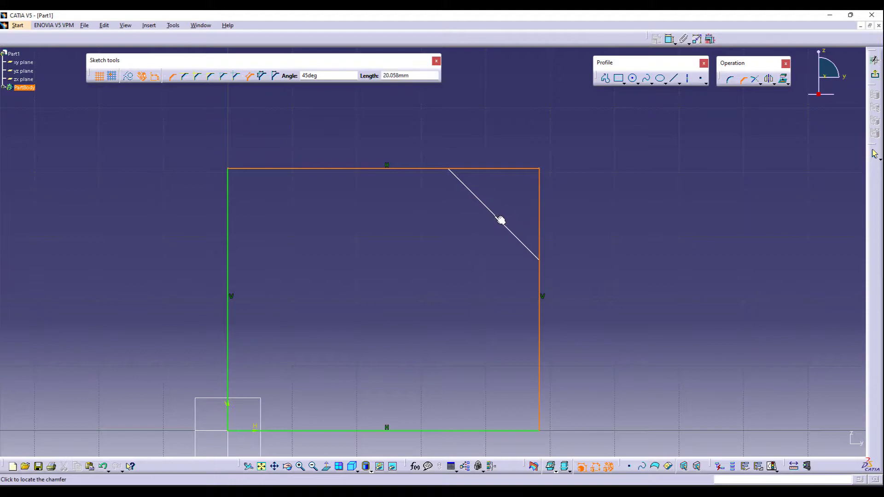
click(506, 224)
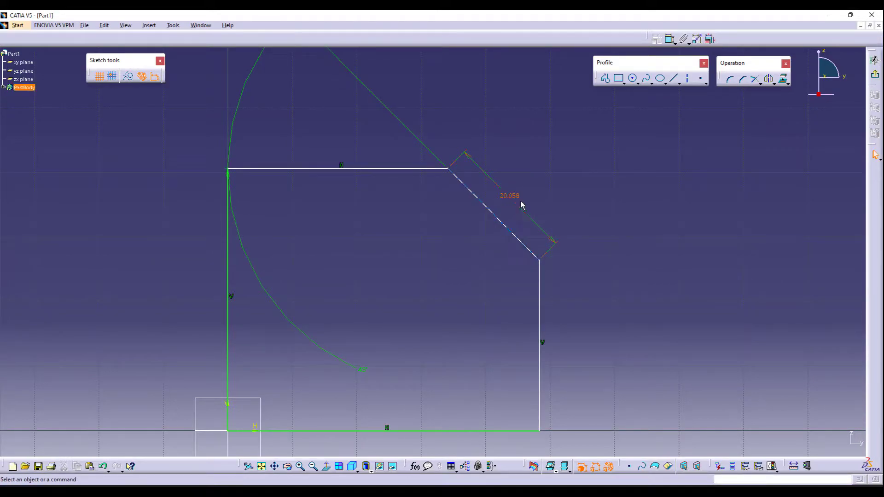
- Undo the 45deg chamfer at the square's top-right corner
middle_click(454, 264)
middle_click(453, 312)
middle_click(440, 242)
middle_drag(440, 244, 442, 284)
middle_click(409, 247)
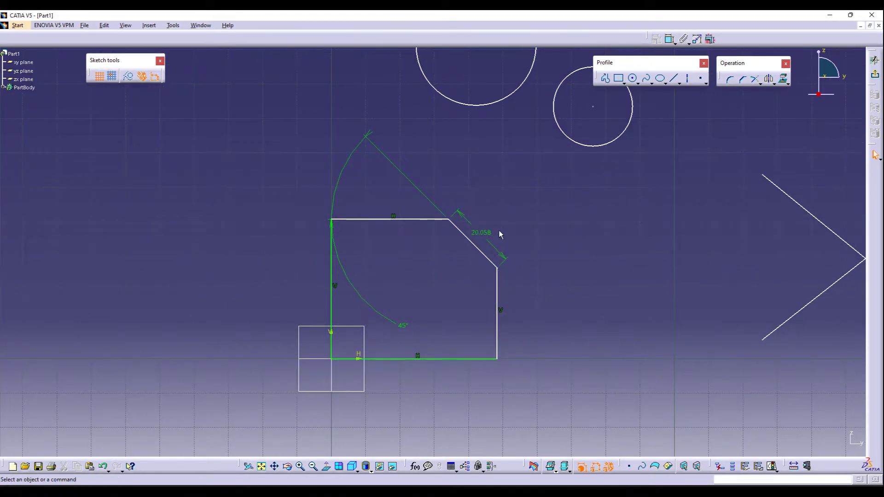
key(ctrl+z)
- Chamfer the square's top-right corner using first and second lengths, picking its top and right lines
click(743, 79)
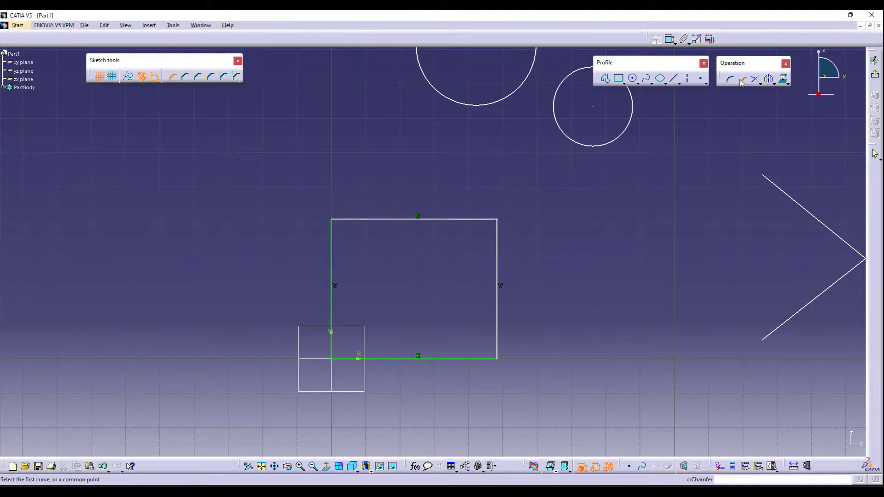
click(479, 219)
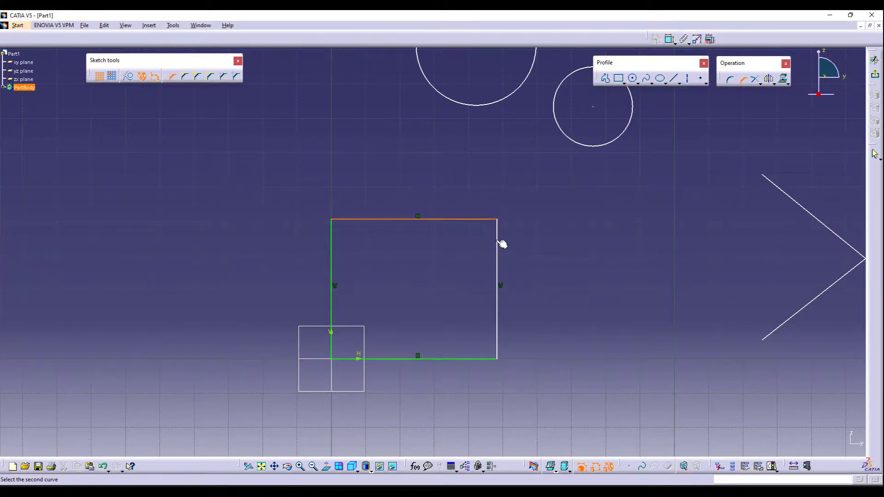
click(498, 239)
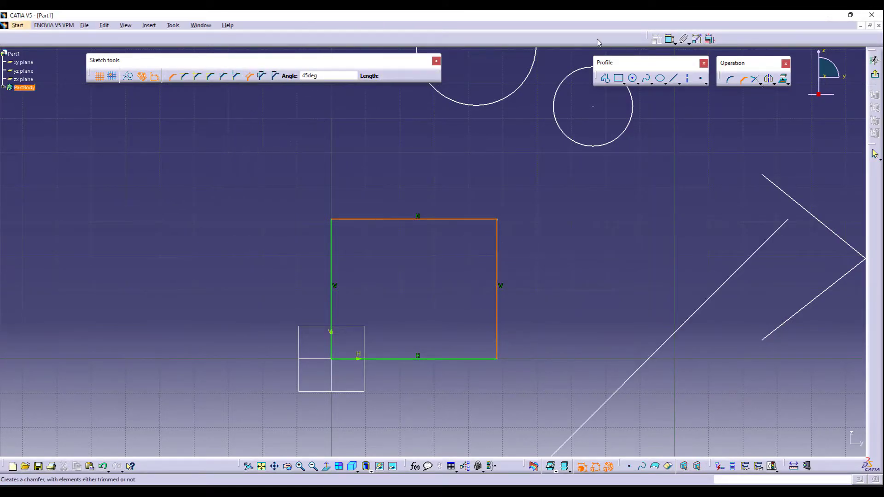
click(263, 76)
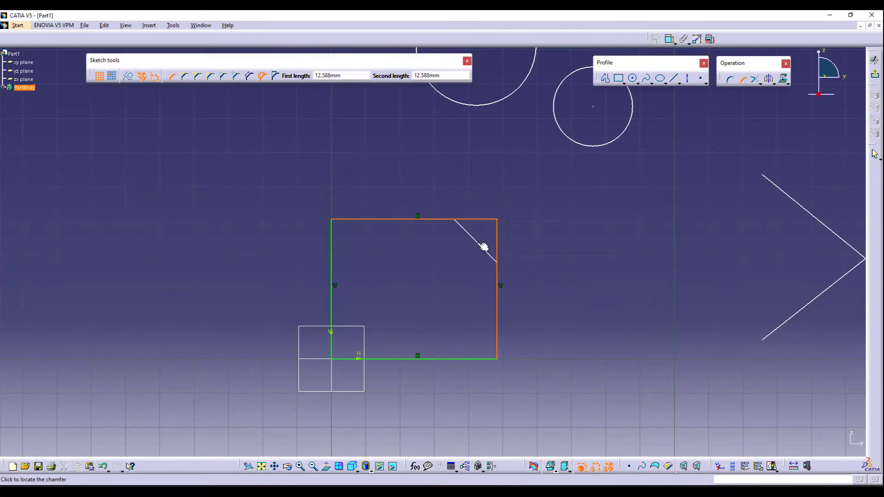
click(483, 245)
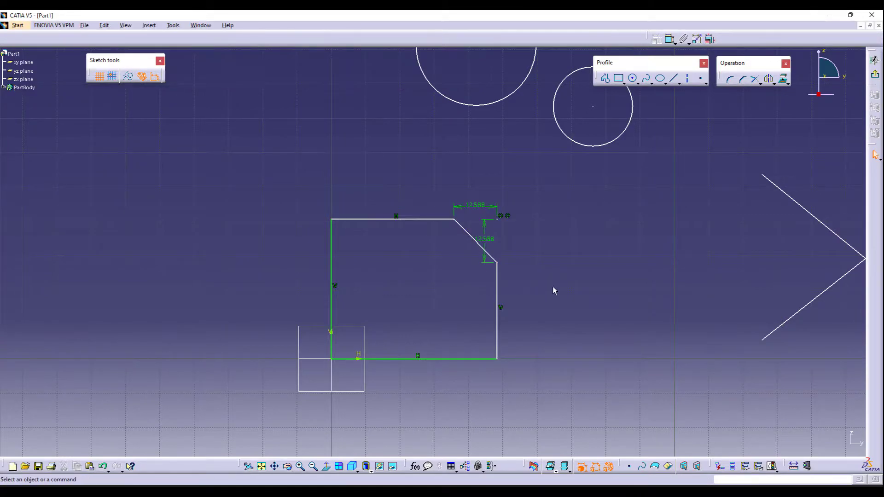
- Set the chamfer's vertical length to 14 mm
double_click(492, 245)
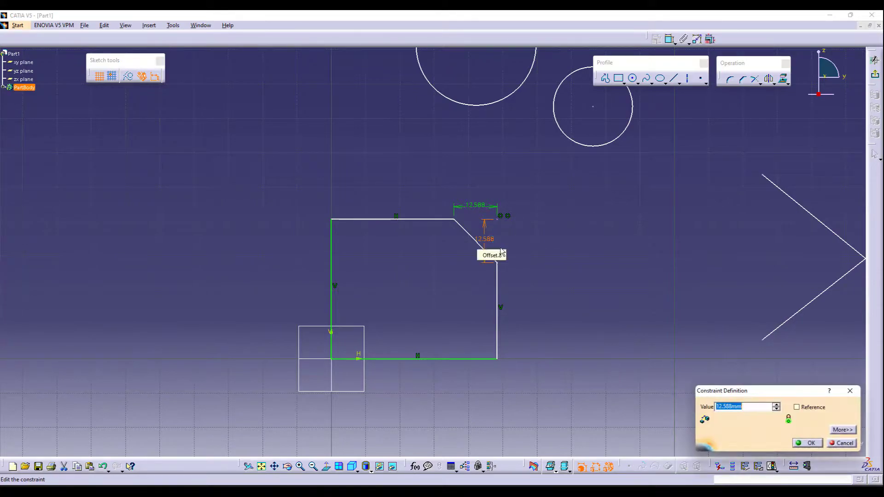
text(14)
key(Return)
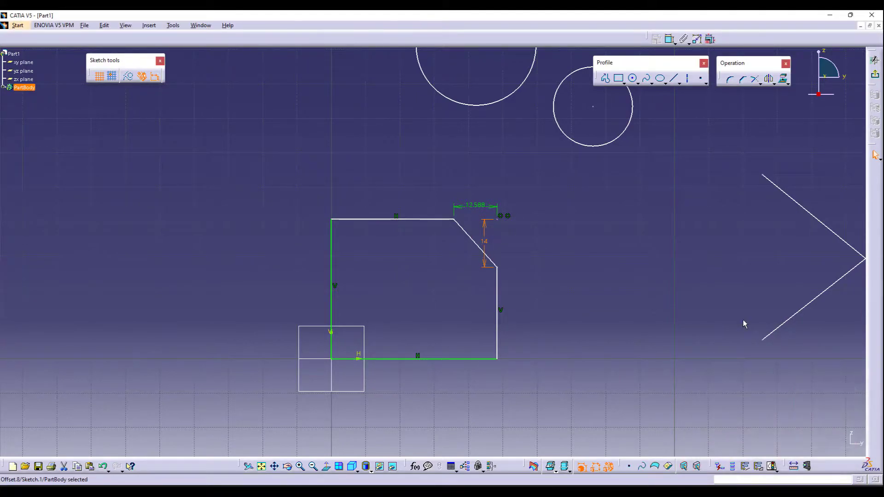
- Set the chamfer's horizontal length to 10 mm
click(479, 207)
double_click(477, 206)
text(0mm)
key(Return)
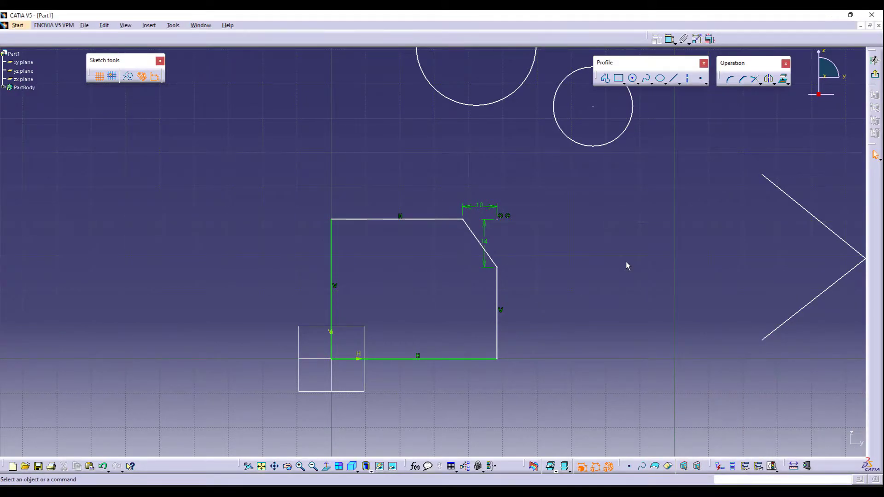
- Undo the two chamfer length changes and the chamfer itself
key(ctrl+z)
key(ctrl+z)
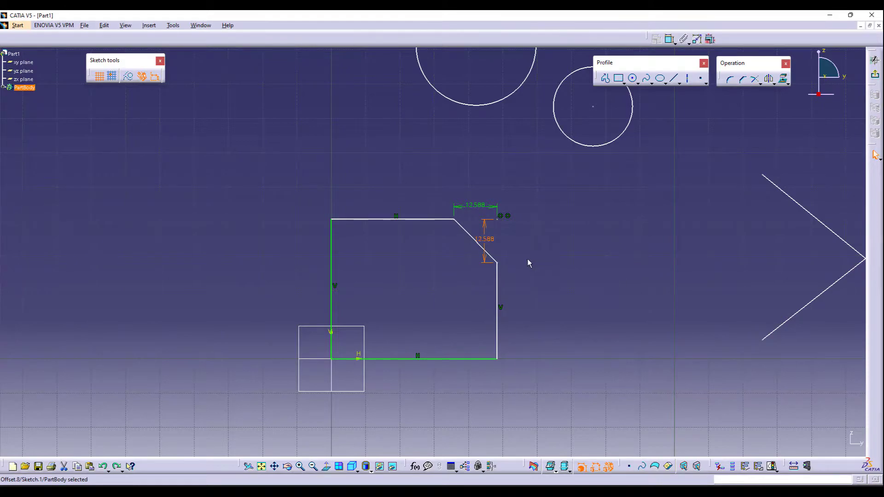
click(540, 286)
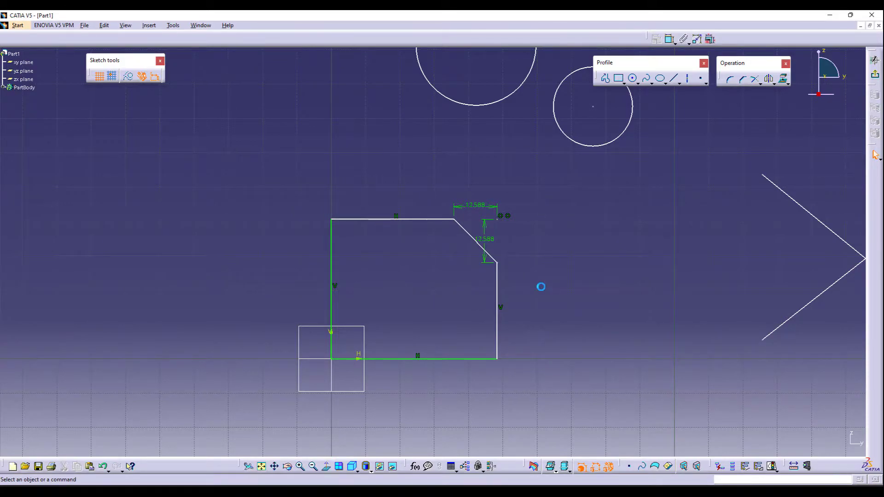
key(ctrl+z)
key(ctrl+z)
- Chamfer the square's top-right corner again by picking its top and right lines, and undo it
click(742, 79)
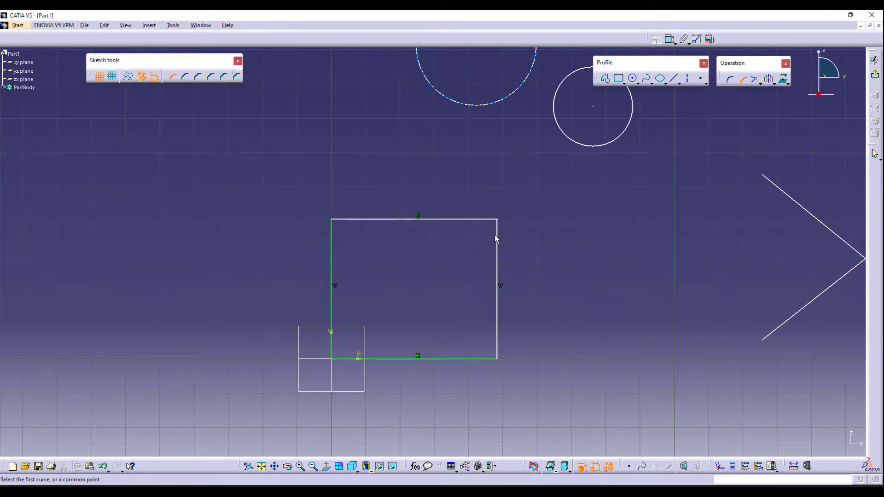
click(474, 220)
click(498, 249)
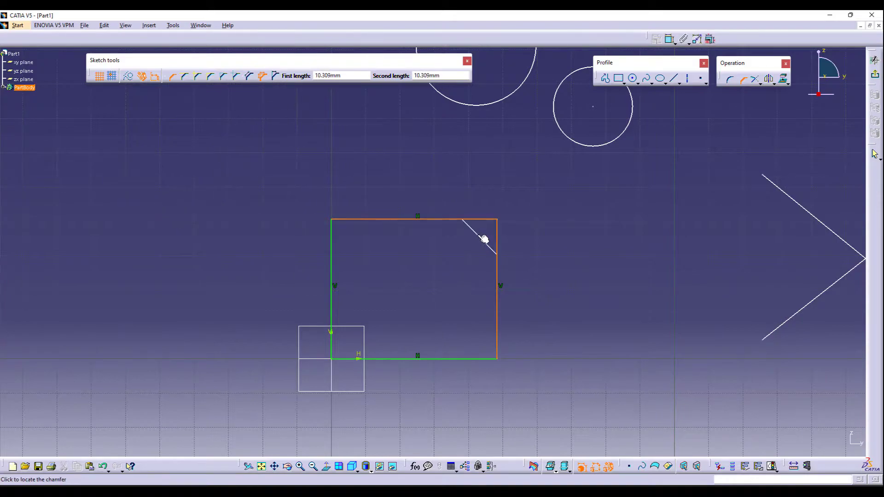
click(482, 236)
key(ctrl+z)
- Chamfer the square's top-right corner at 45deg by picking its top and right lines
click(461, 220)
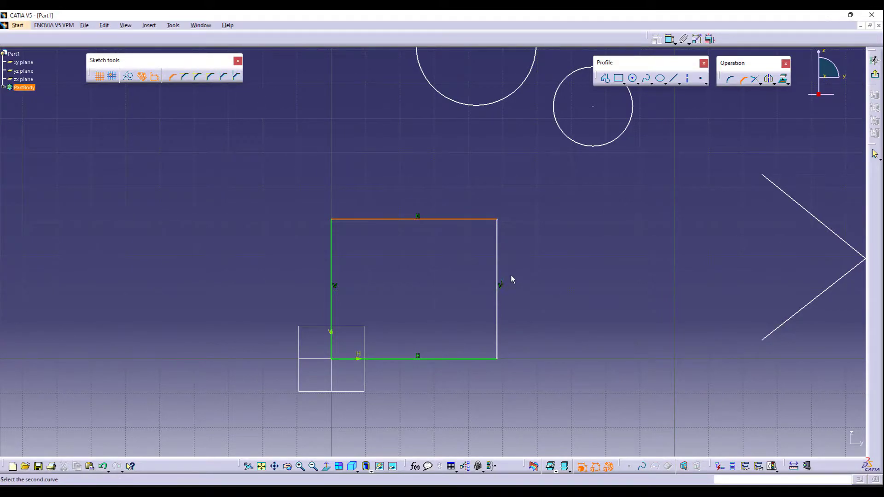
click(498, 251)
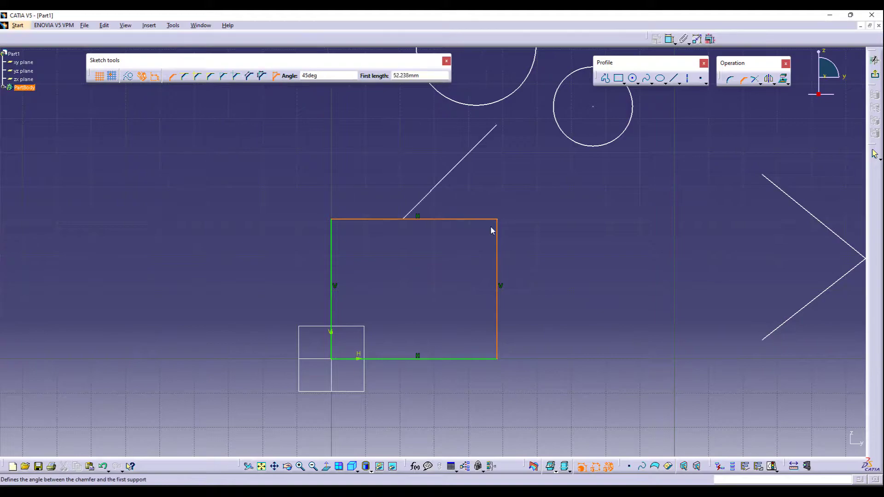
click(467, 229)
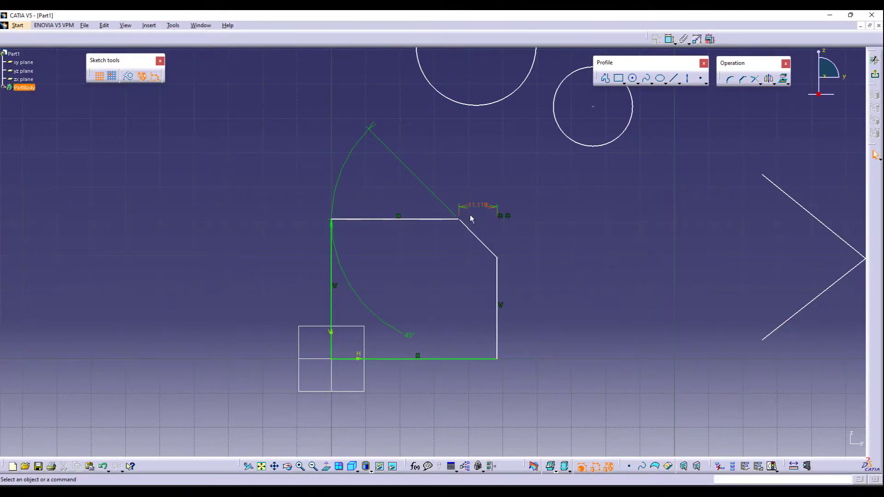
- Set the chamfer's angle to 30 degrees
click(408, 337)
double_click(407, 336)
text(30)
key(Return)
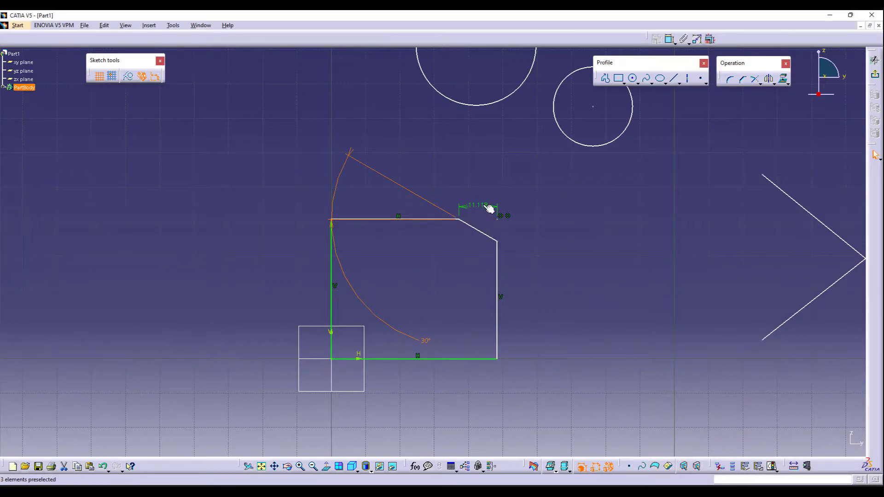
- Set the chamfer's horizontal length to 15 mm
double_click(481, 205)
text(15mm)
key(Return)
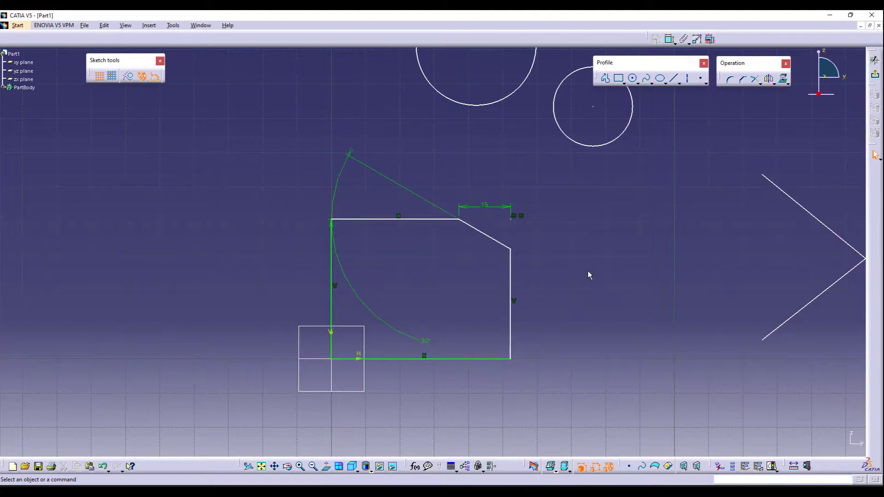
- Undo the length change, the angle change and the chamfer
key(ctrl+z)
key(ctrl+z)
key(ctrl+z)
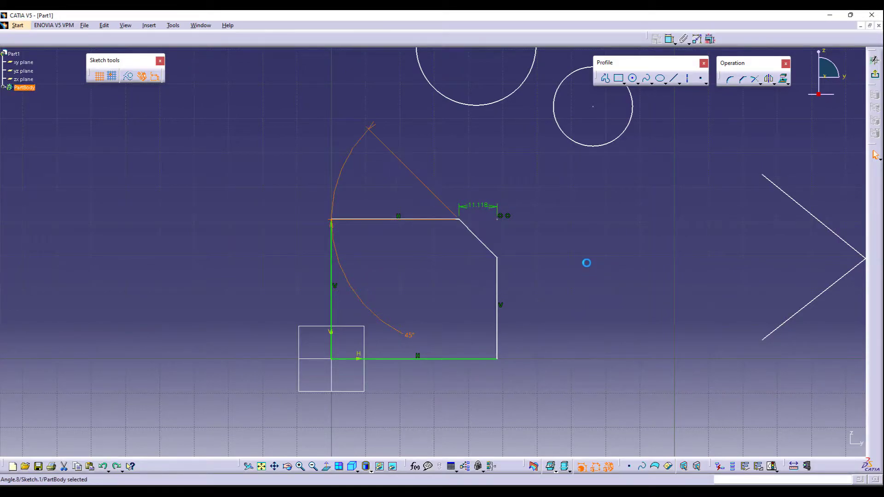
click(744, 83)
click(483, 219)
click(497, 260)
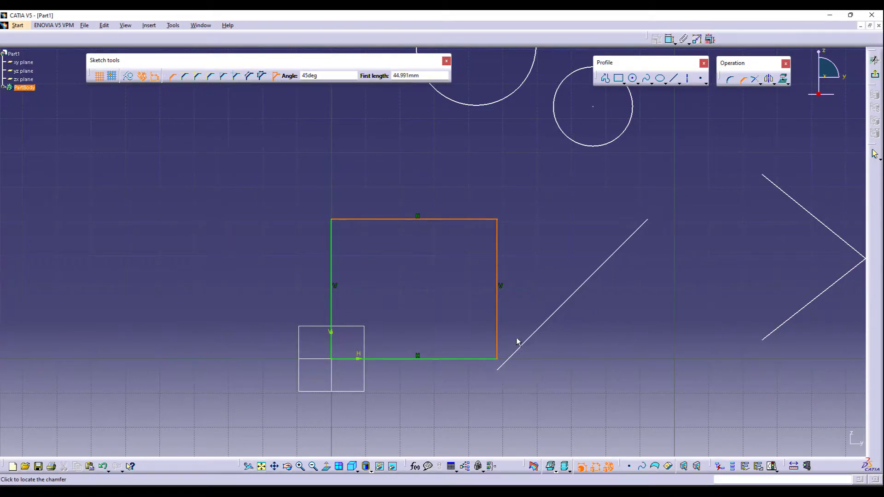
key(Escape)
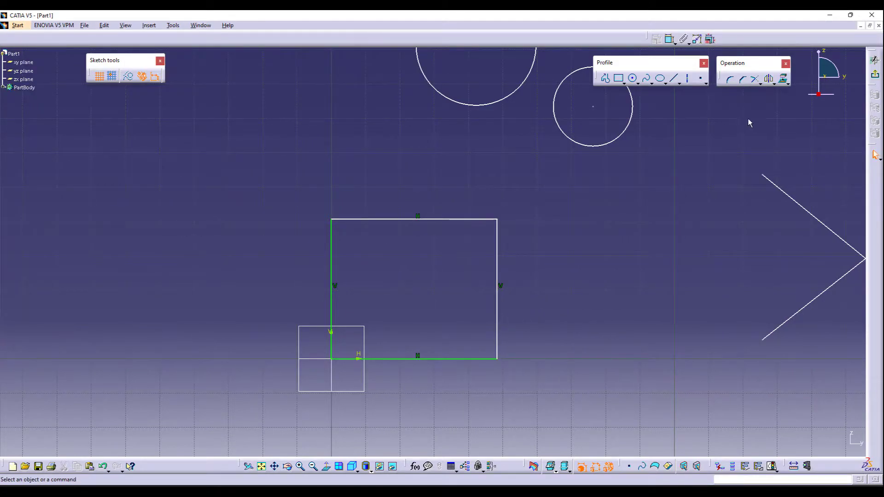
- Float the Relimitations command set beside the Operation commands and fit the whole sketch in view
click(759, 85)
drag(636, 147, 383, 167)
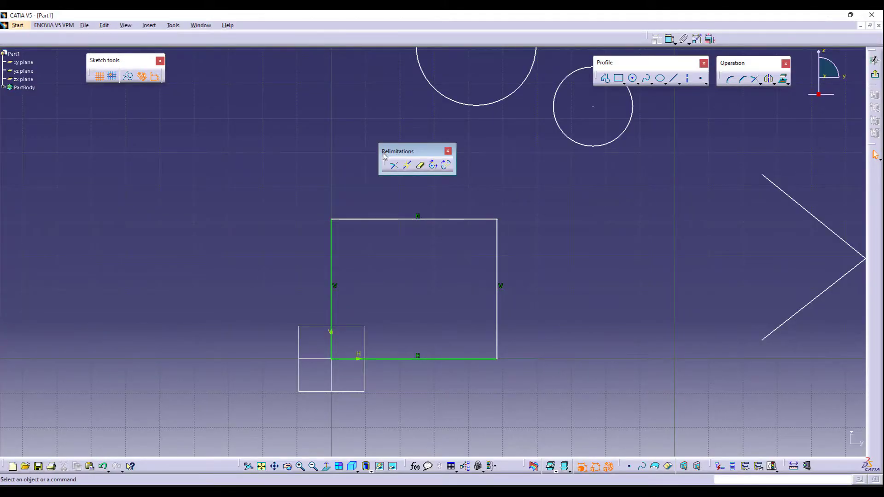
drag(427, 156, 717, 104)
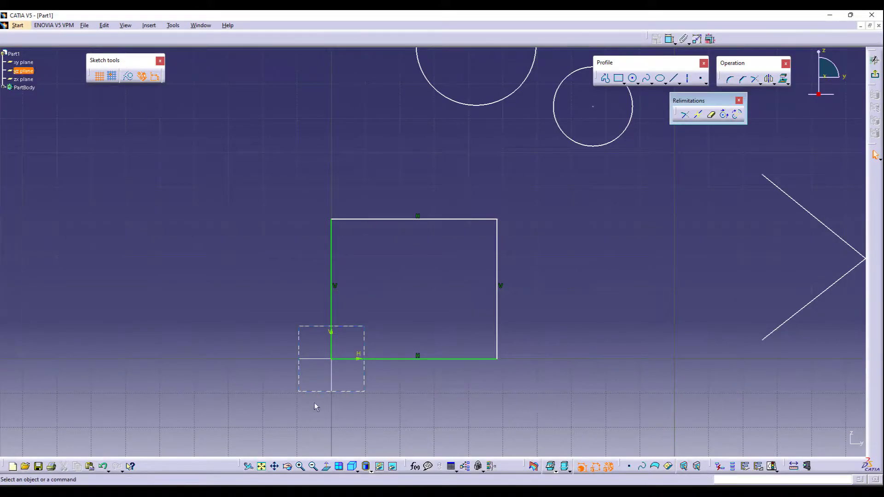
click(261, 466)
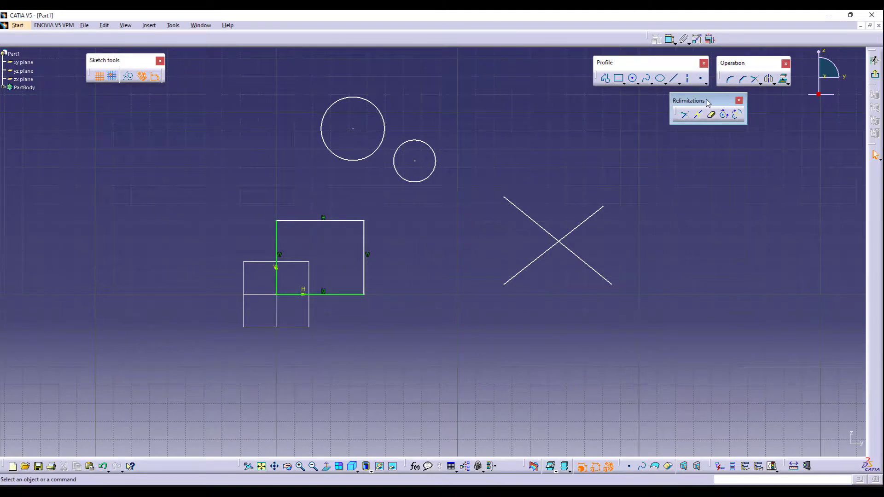
- Trim both crossing lines at their intersection, keeping their left halves, and undo it
click(685, 119)
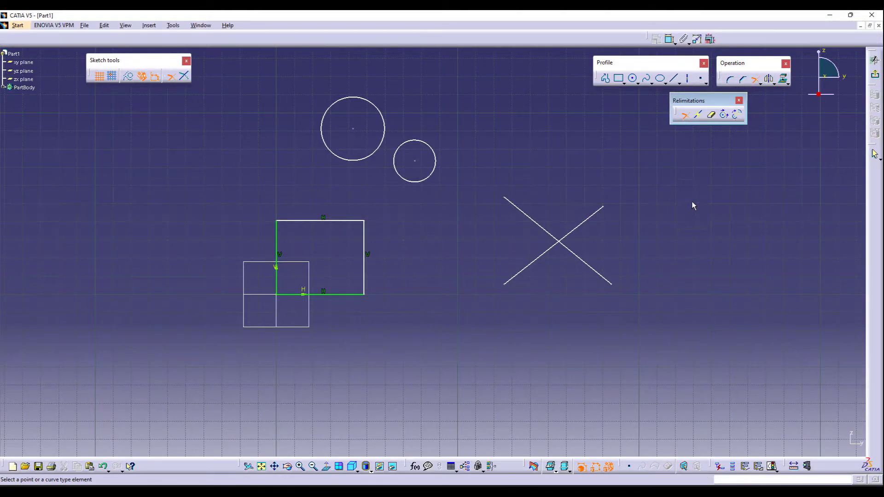
click(184, 77)
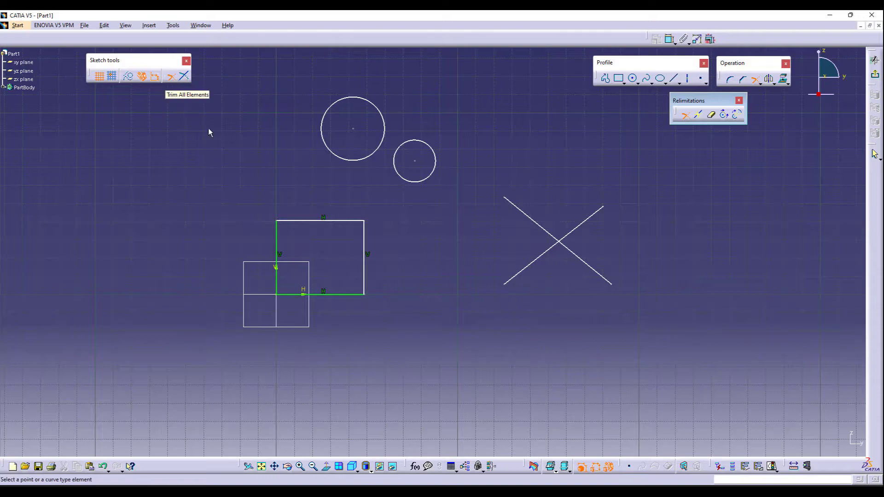
click(543, 228)
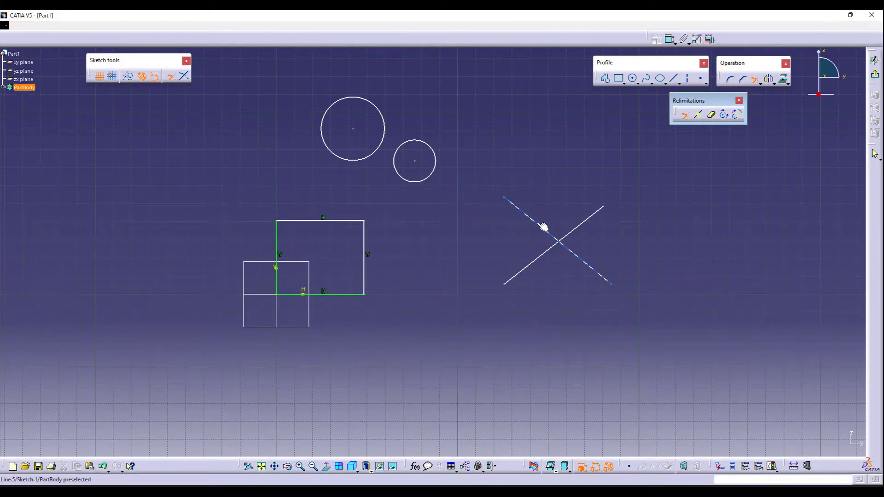
click(545, 260)
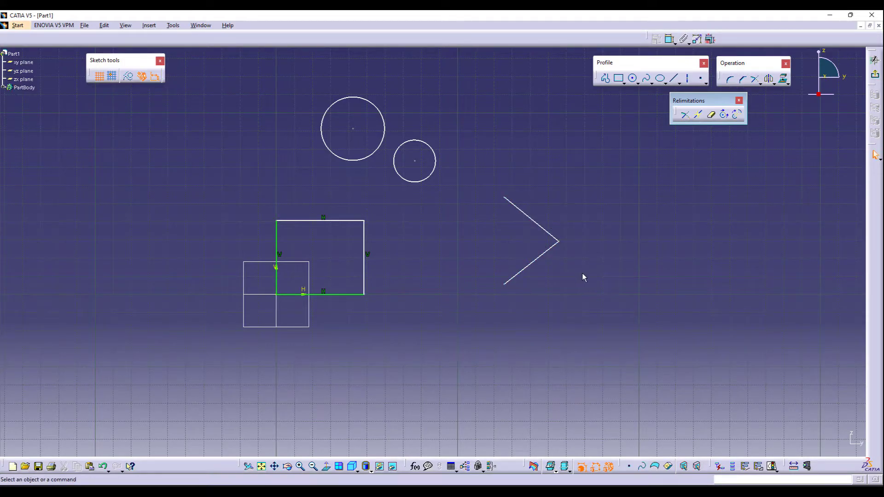
key(ctrl+z)
- Trim the crossing lines by picking the upper-left and upper-right segments, and undo it
click(684, 114)
click(547, 230)
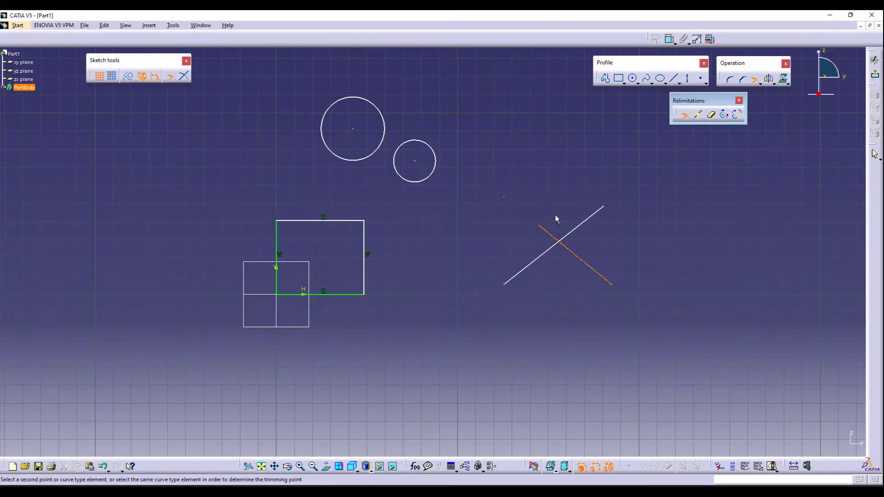
click(581, 224)
key(ctrl+z)
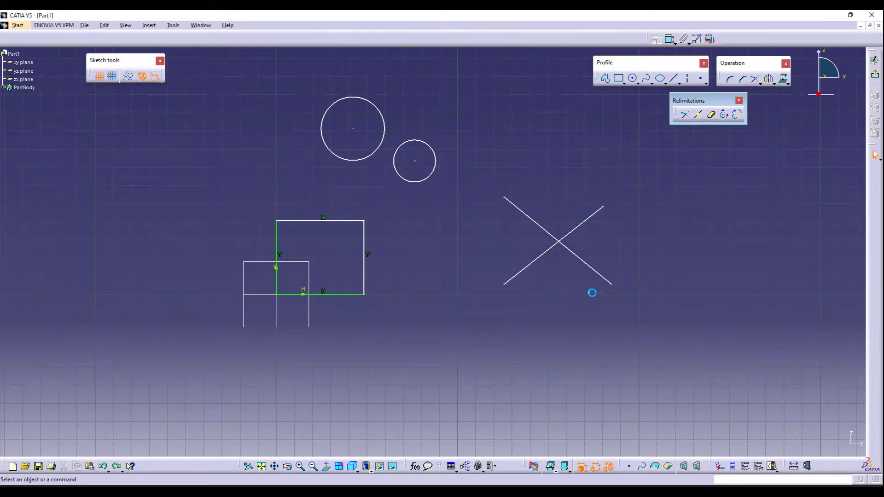
- Trim the crossing lines keeping their right halves, and undo it
click(685, 115)
click(583, 258)
click(584, 221)
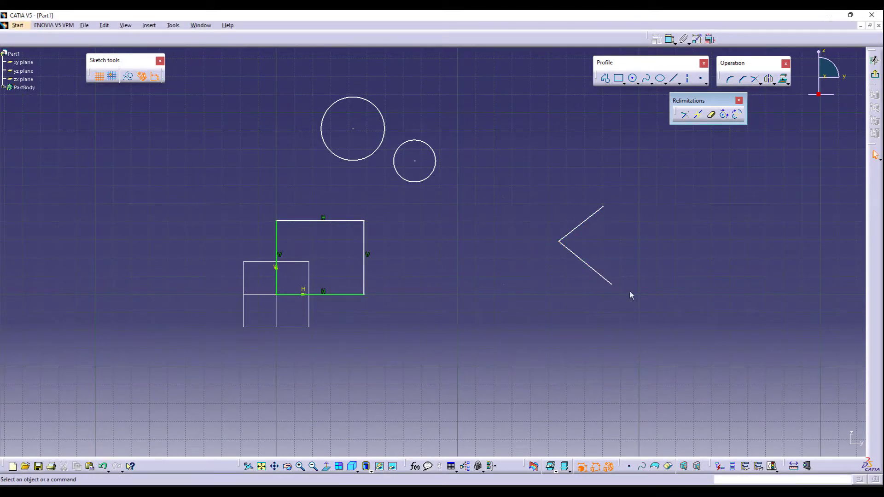
key(ctrl+z)
- Trim only the first picked crossing line using Trim First Element, and undo it
click(685, 115)
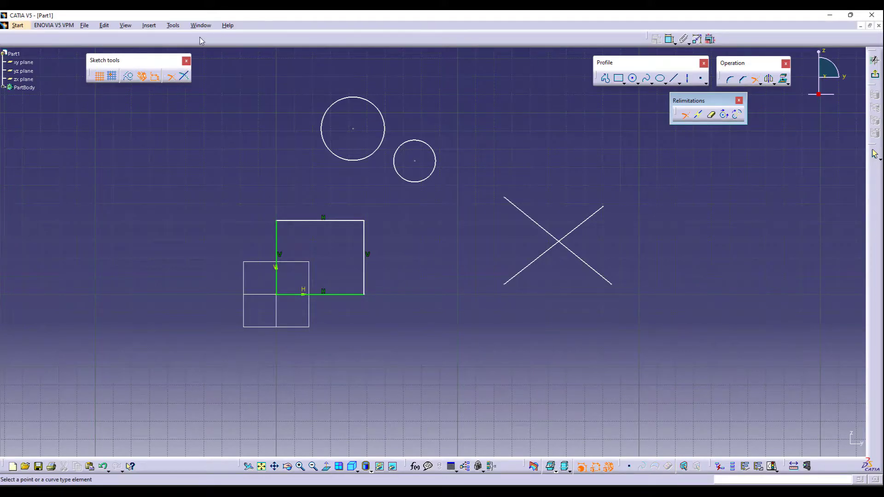
click(185, 78)
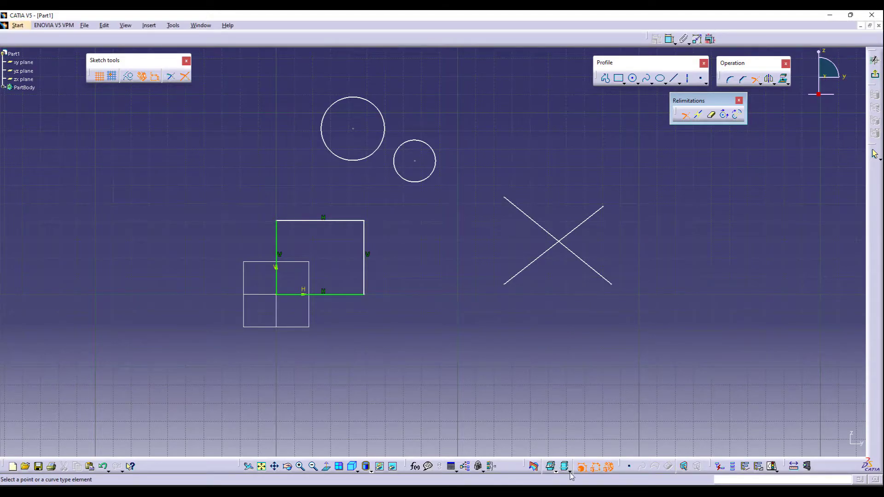
click(529, 217)
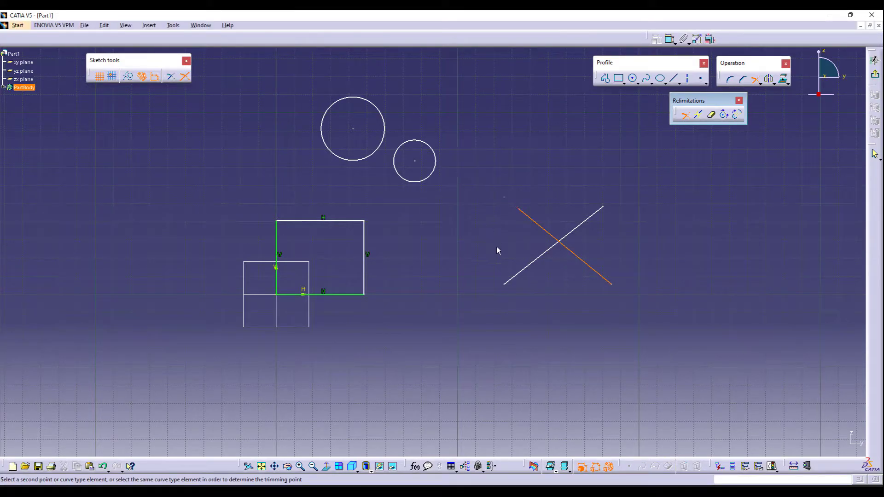
click(525, 271)
key(ctrl+z)
- Trim the first crossing line by picking its lower-right segment and the other line, and undo it
click(685, 114)
click(594, 269)
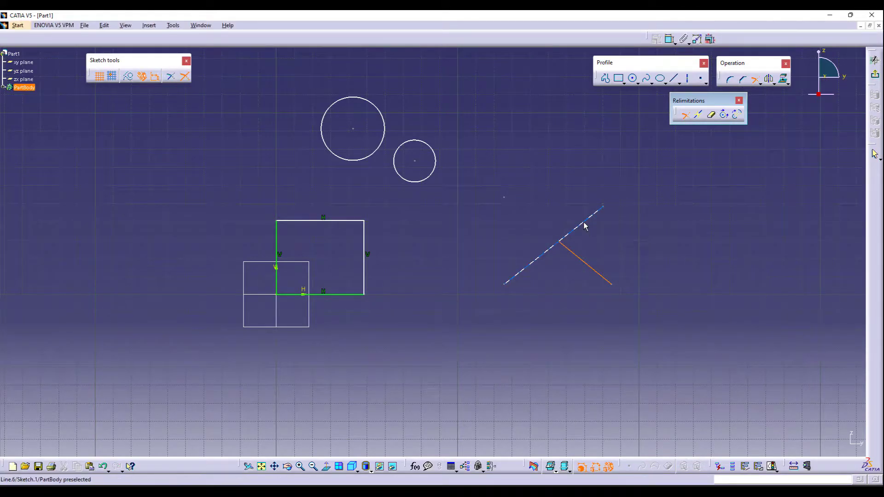
click(587, 225)
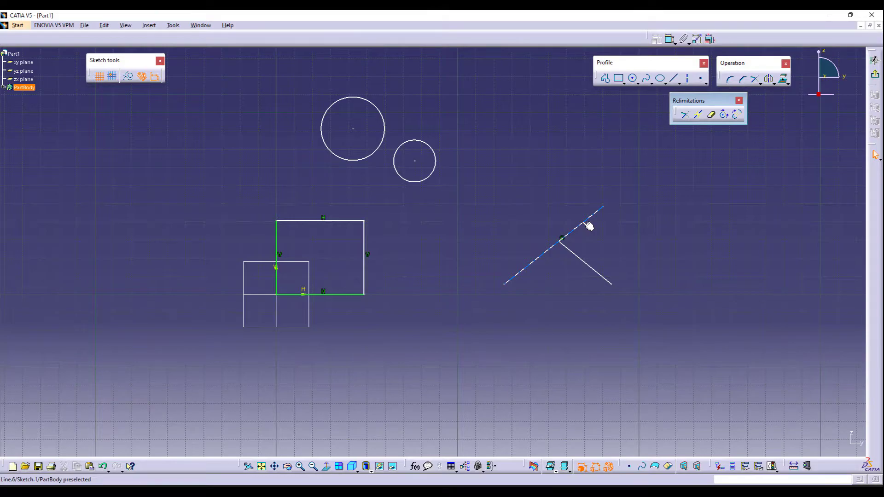
key(ctrl+z)
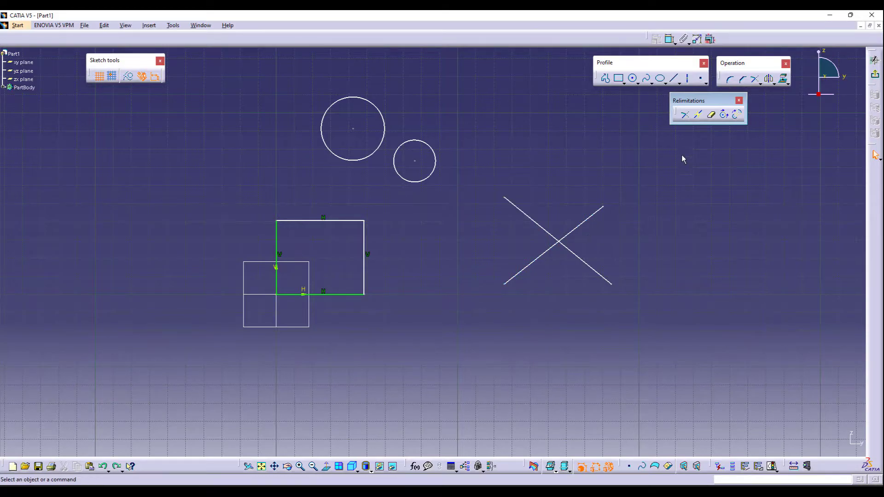
- Extend the descending crossing line to a picked point using Trim, and undo it
click(689, 116)
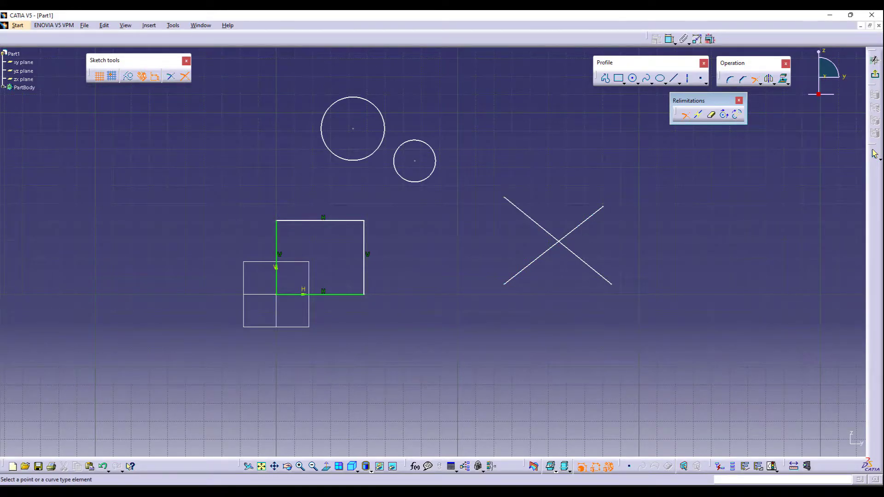
click(175, 79)
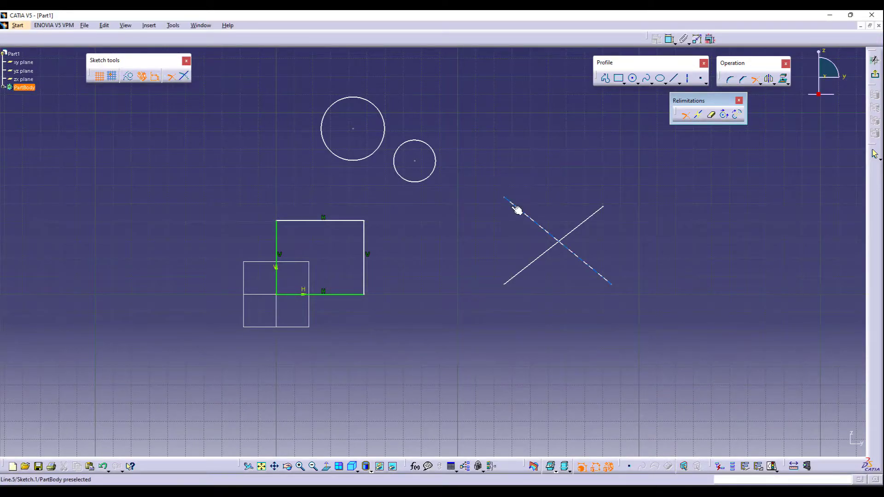
click(517, 210)
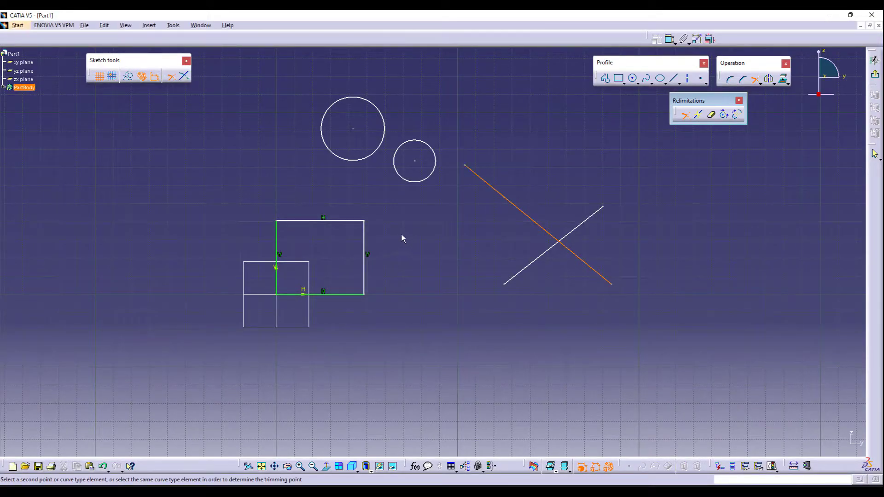
click(282, 239)
middle_drag(302, 187, 316, 278)
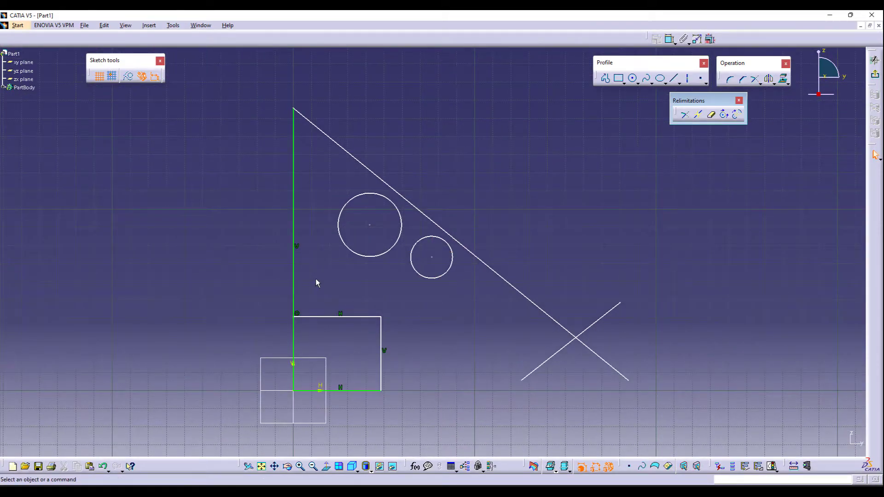
key(ctrl+z)
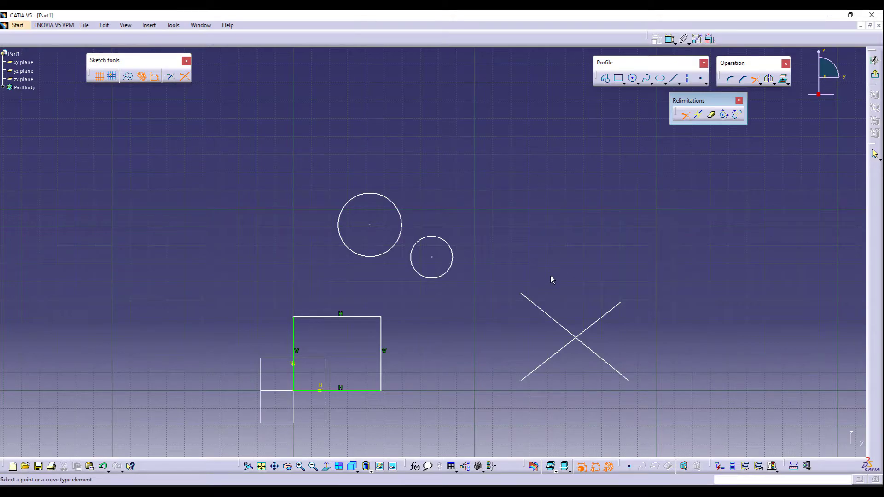
- Extend the descending crossing line up to the rectangle's right edge using Trim, and undo it
click(538, 308)
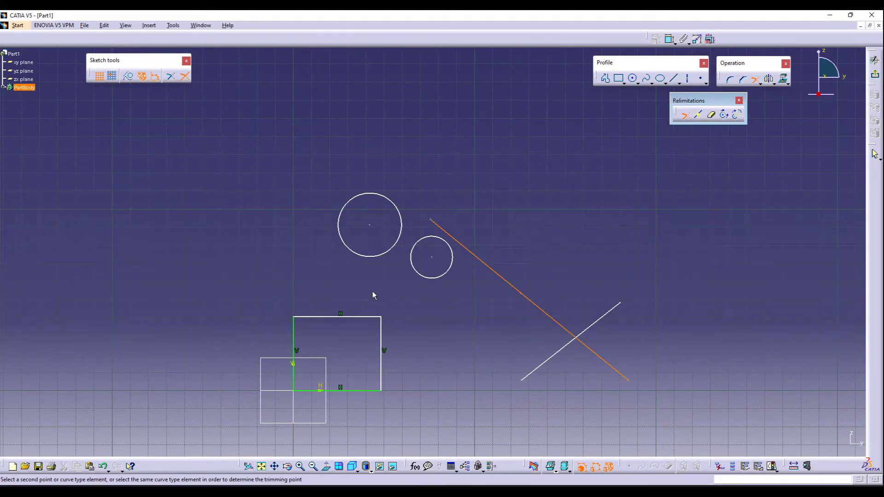
click(383, 327)
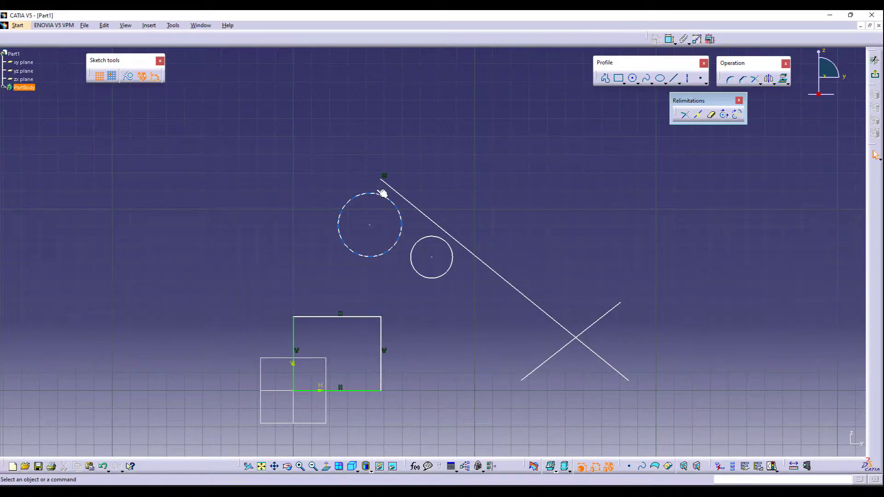
key(ctrl+z)
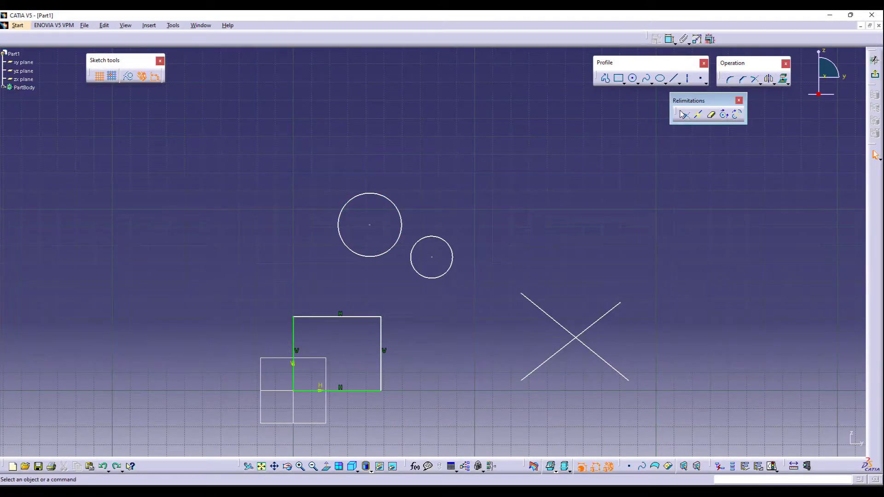
- Break the rectangle's top edge at a point near its middle
middle_drag(620, 264, 587, 205)
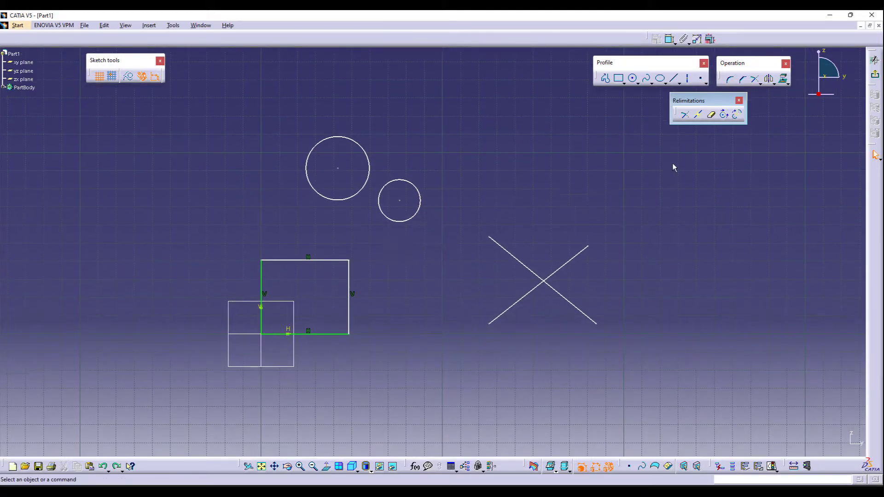
click(699, 115)
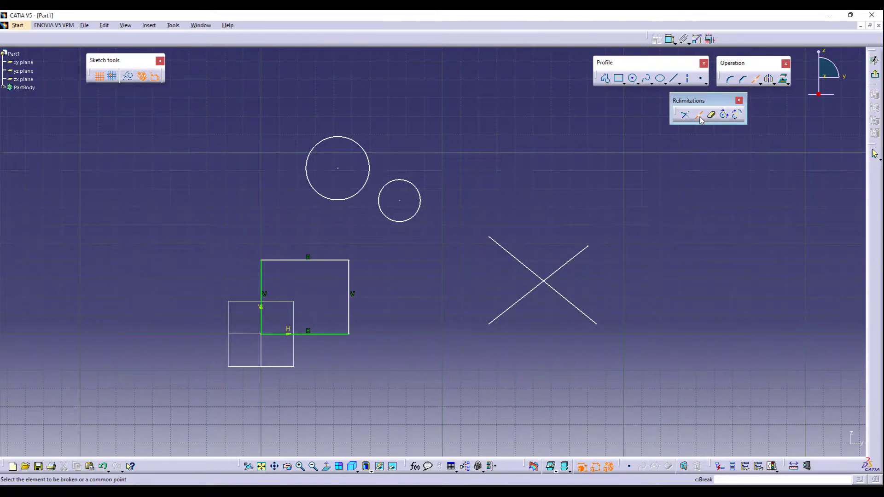
click(326, 261)
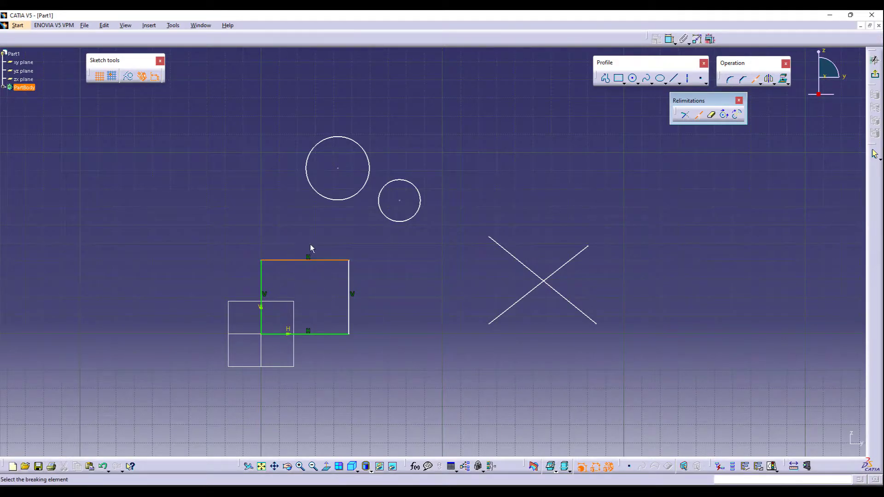
click(320, 260)
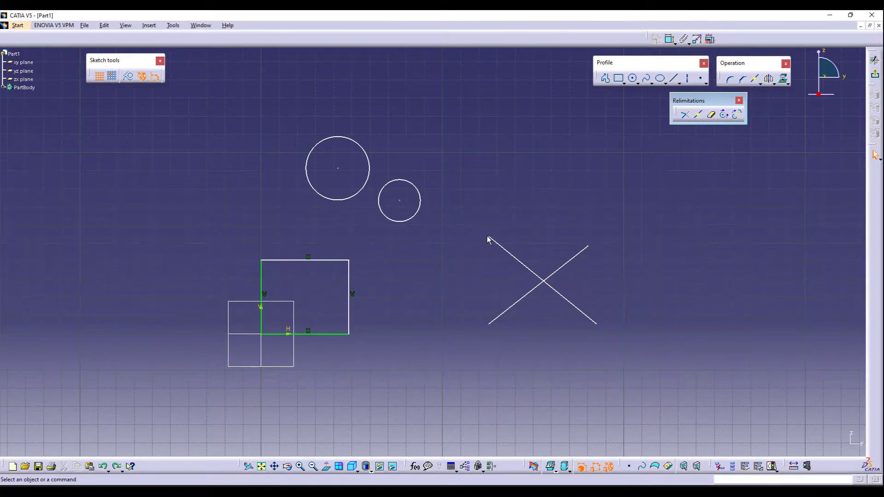
- Move the descending crossing line's upper end onto the small circle's centre
drag(489, 238, 407, 206)
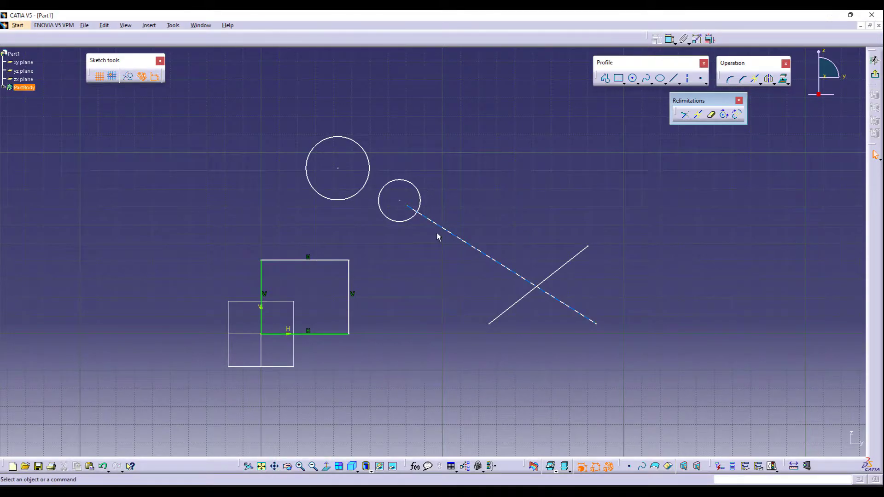
middle_click(425, 225)
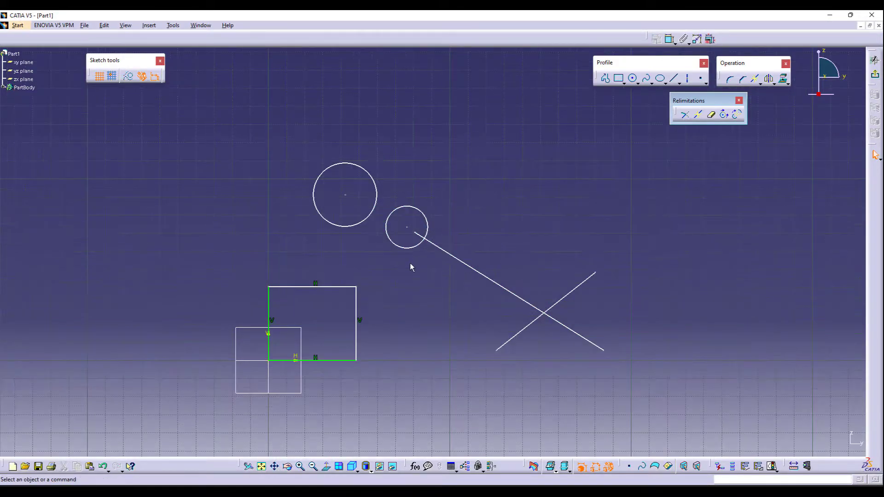
middle_click(419, 272)
ctrl+middle_drag(419, 273, 454, 324)
- Break the descending line where it crosses the small circle, and undo it
click(697, 114)
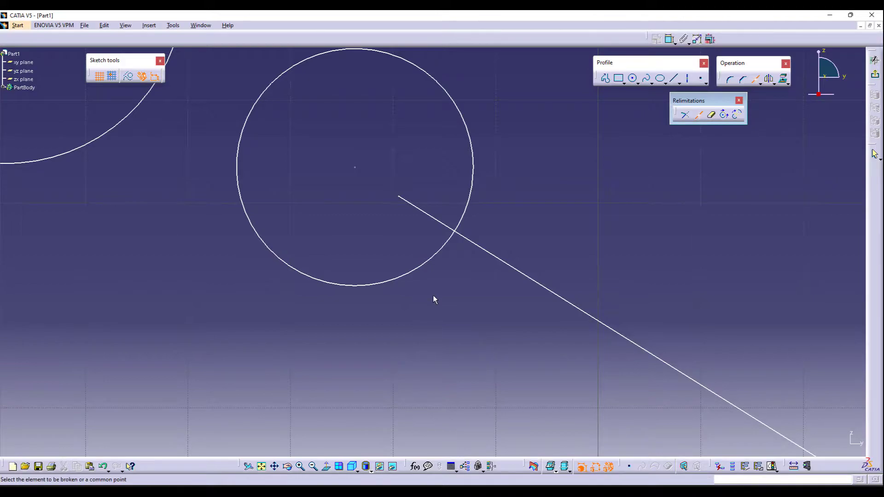
click(511, 269)
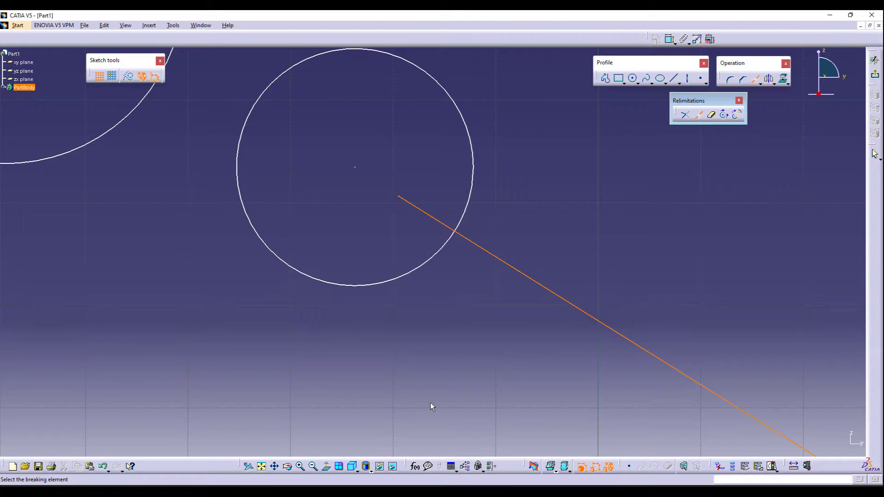
click(424, 272)
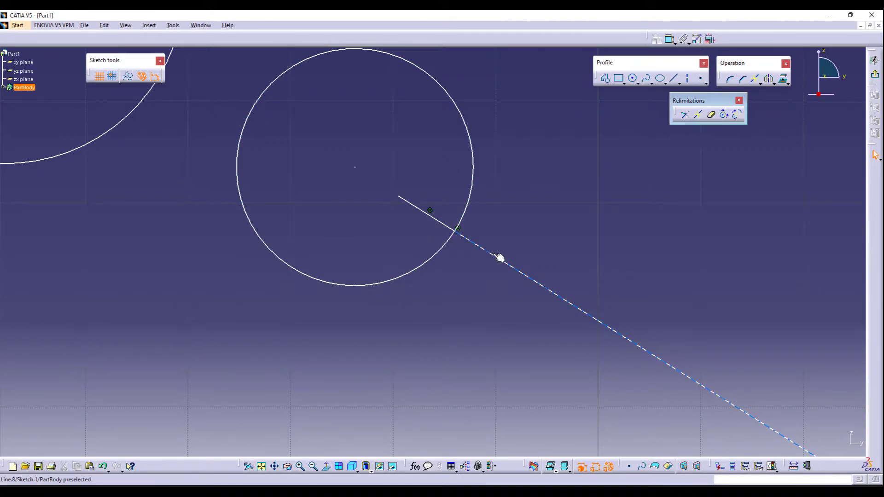
key(ctrl+z)
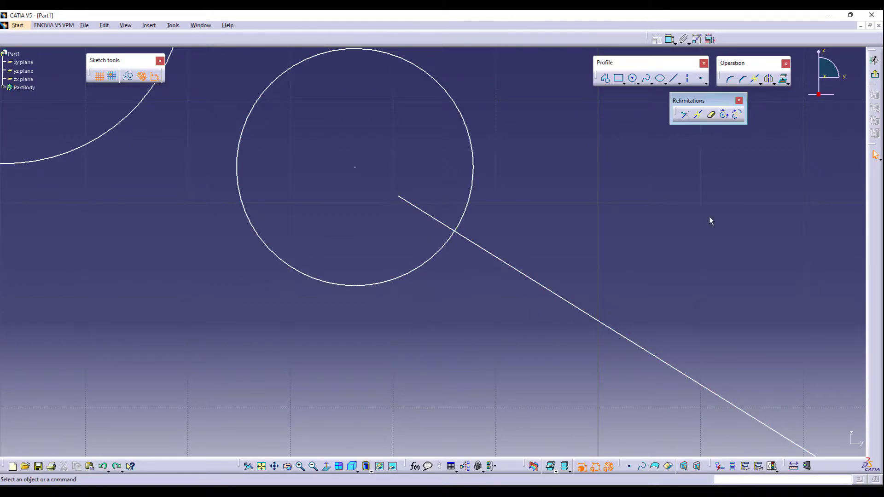
- Break the small circle at its intersections with the descending line
click(698, 114)
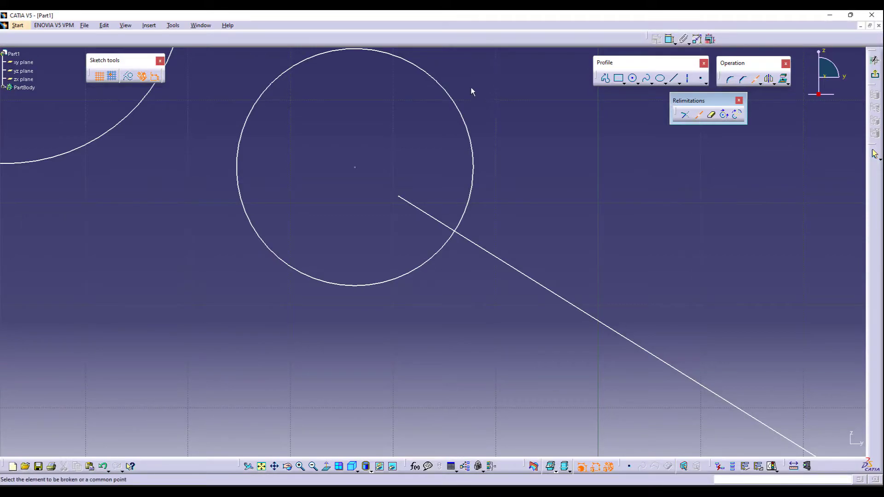
click(454, 97)
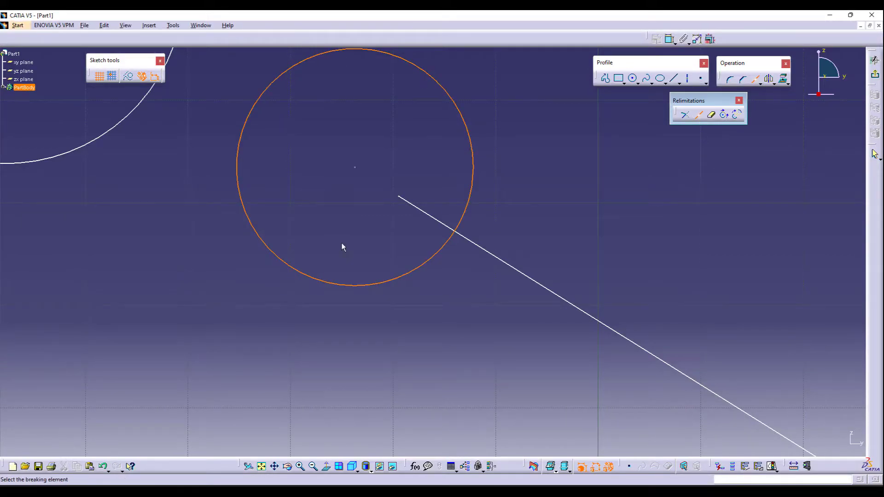
click(434, 218)
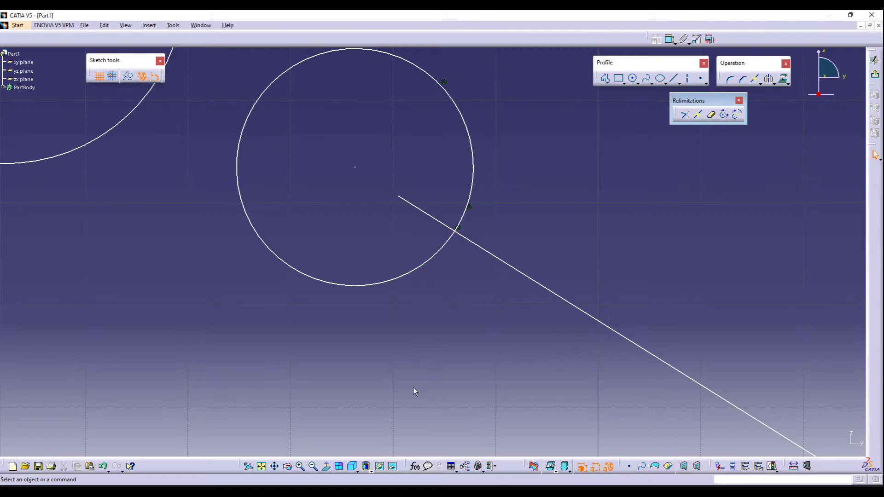
- Quick Trim the line segment between the small circle and the crossing, and undo it
middle_drag(449, 232, 433, 337)
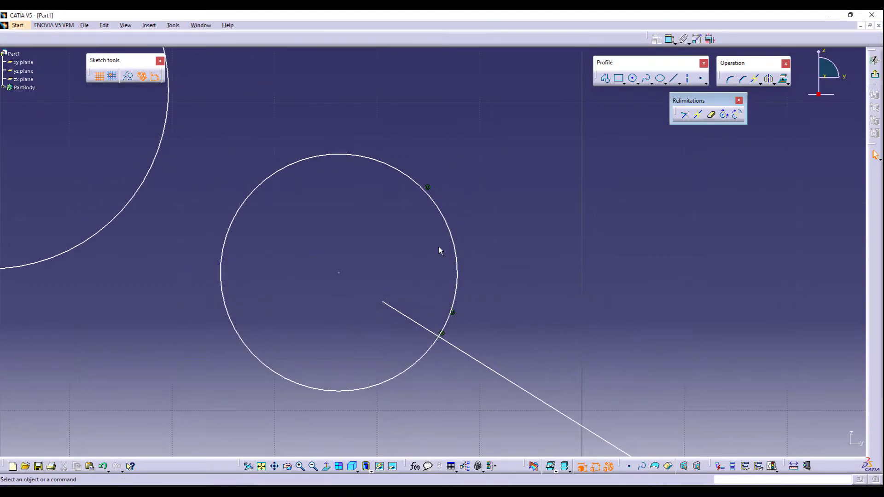
scroll(440, 251, up, 1)
scroll(286, 294, down, 2)
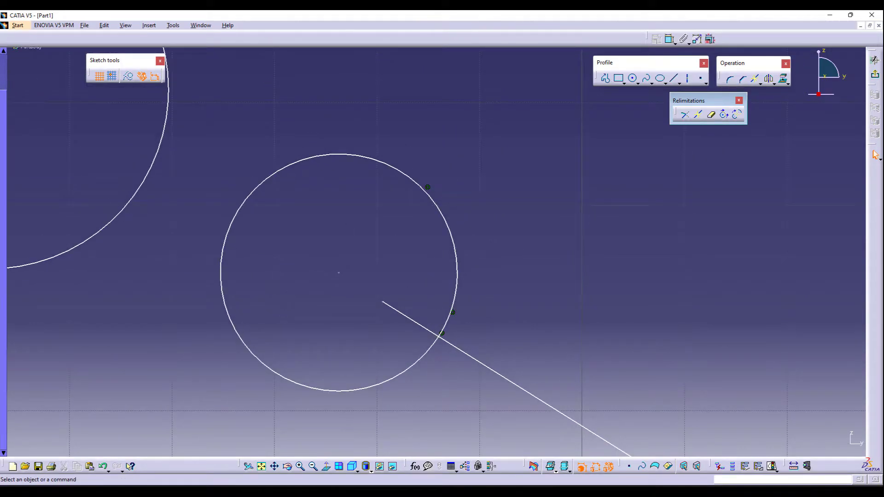
scroll(440, 251, up, 2)
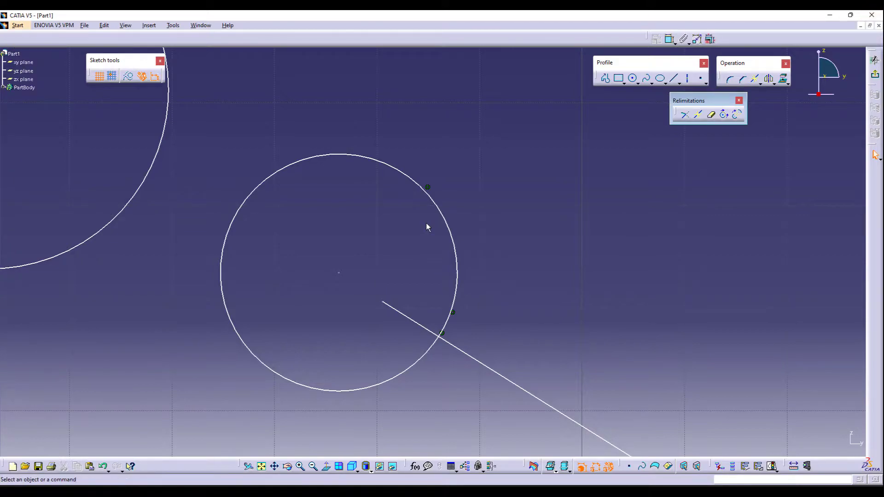
middle_drag(442, 203, 451, 359)
click(261, 466)
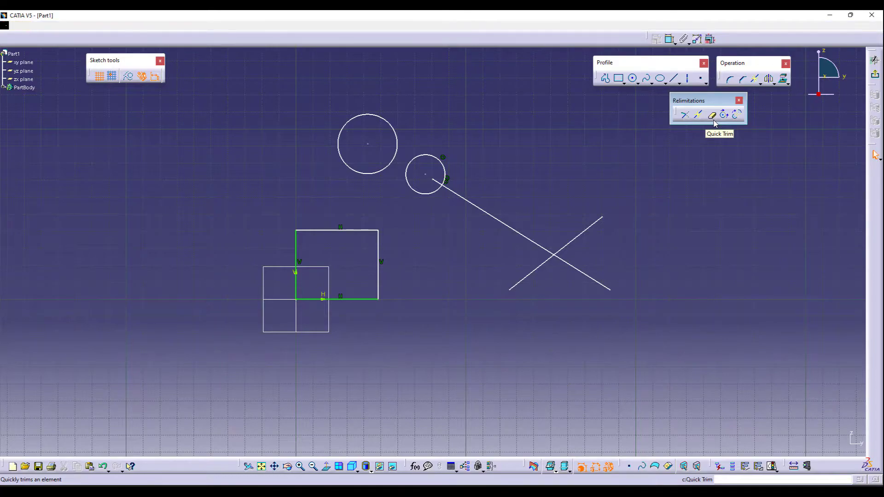
click(713, 118)
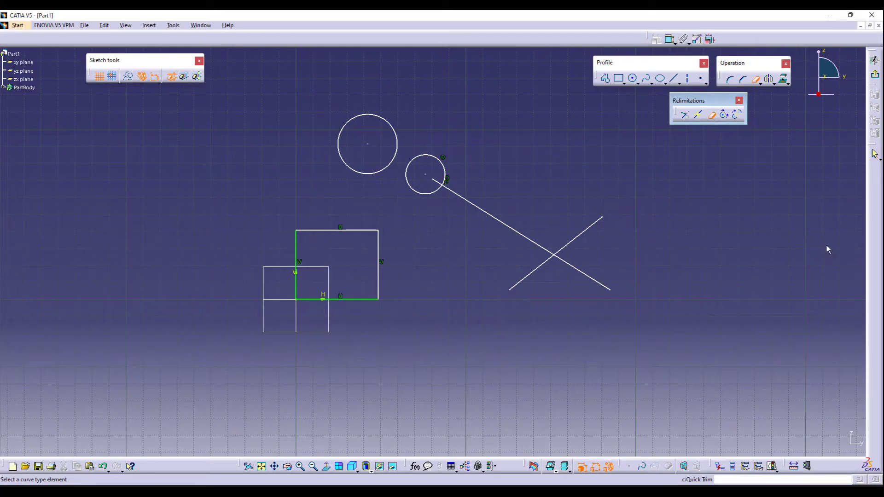
click(460, 199)
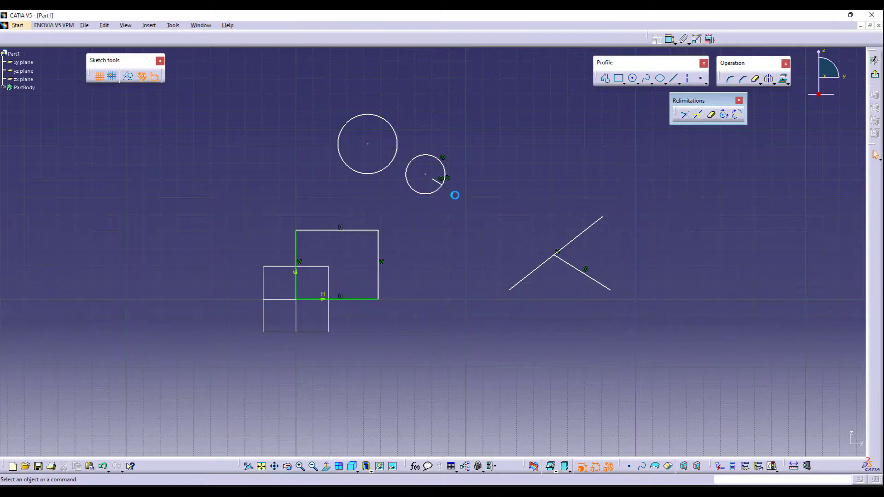
middle_drag(468, 253, 487, 188)
key(ctrl+z)
- Quick Trim away the rectangle's right edge and the large circle
click(710, 116)
click(346, 270)
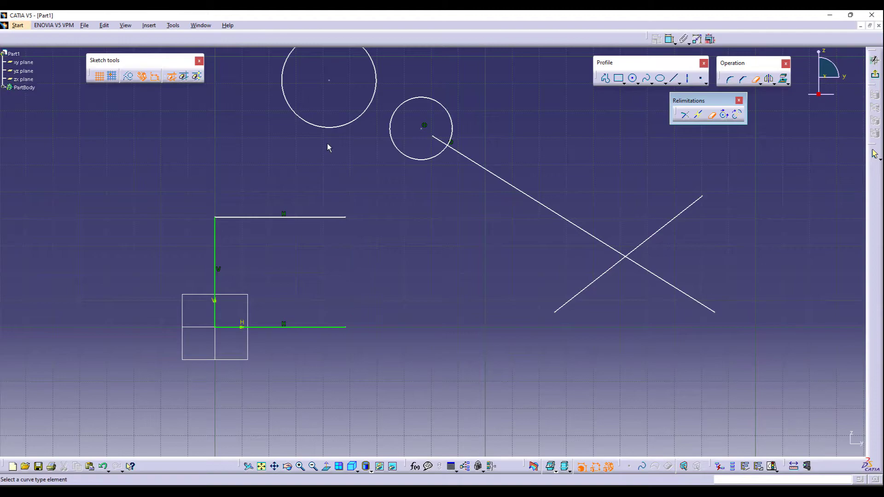
click(331, 128)
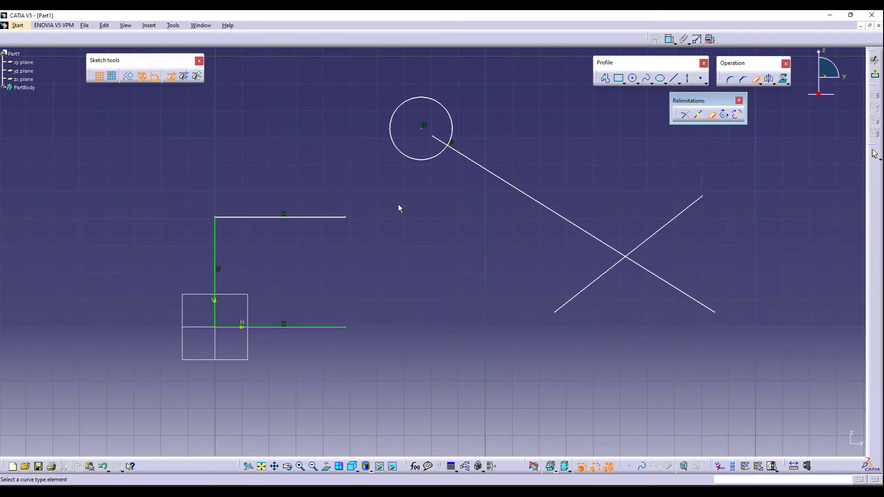
key(Escape)
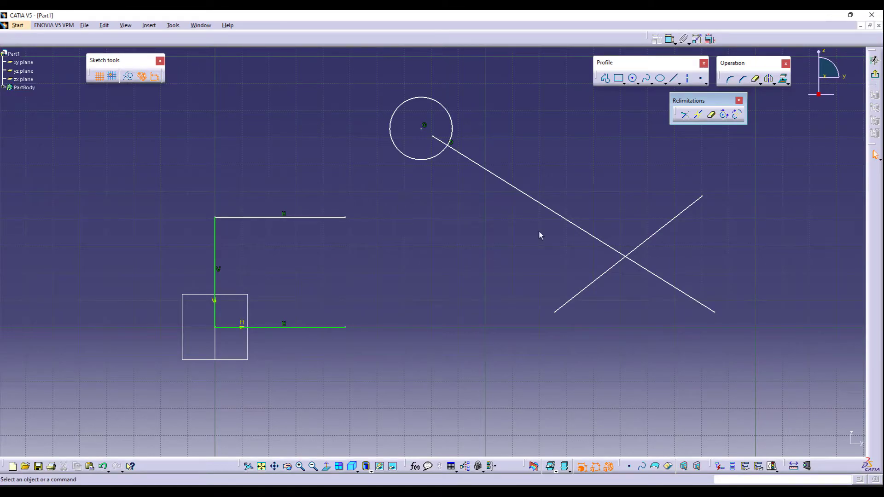
- Delete all the sketch geometry
mouse_move(186, 73)
mouse_down()
mouse_move(382, 118)
mouse_move(801, 357)
mouse_up()
key(Delete)
middle_drag(333, 313, 517, 241)
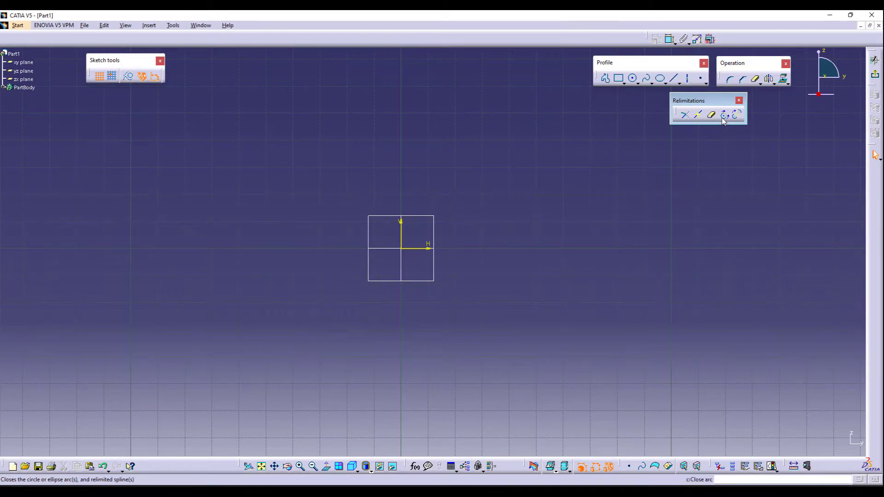
- Sketch a three-point arc centred right of the origin and close it into a full circle with Close Arc
click(638, 83)
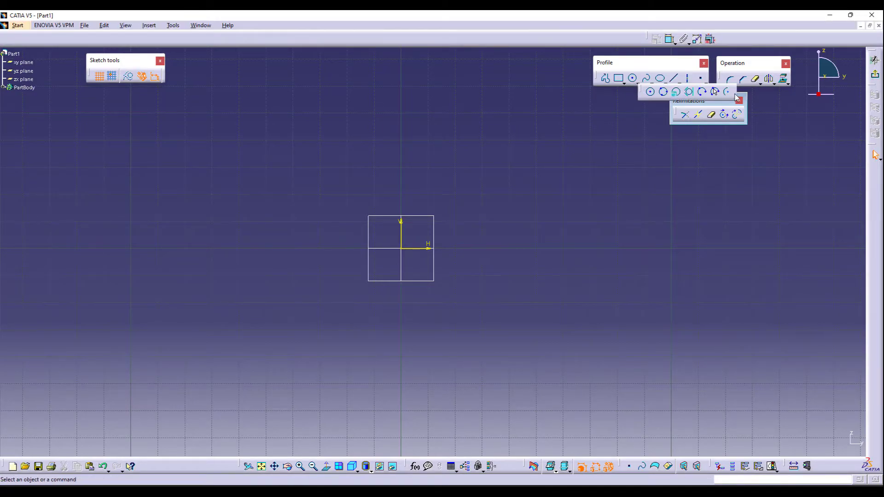
click(727, 91)
click(493, 249)
click(492, 143)
click(405, 193)
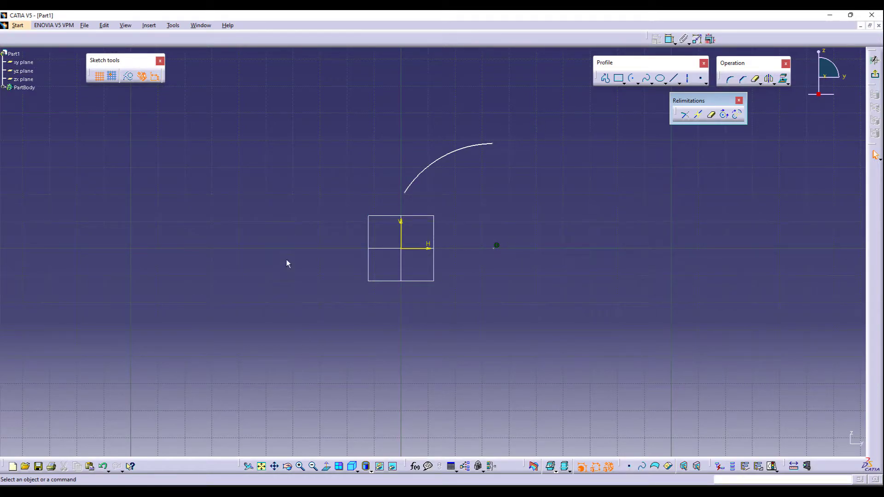
click(724, 115)
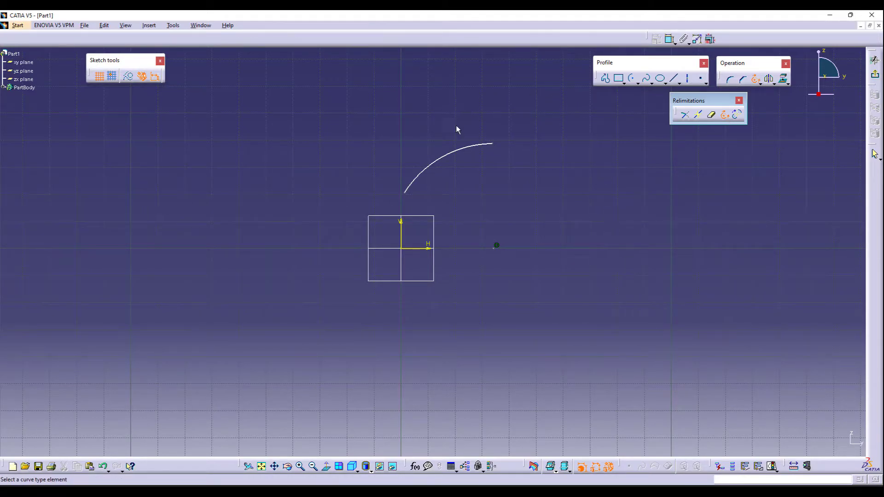
click(478, 147)
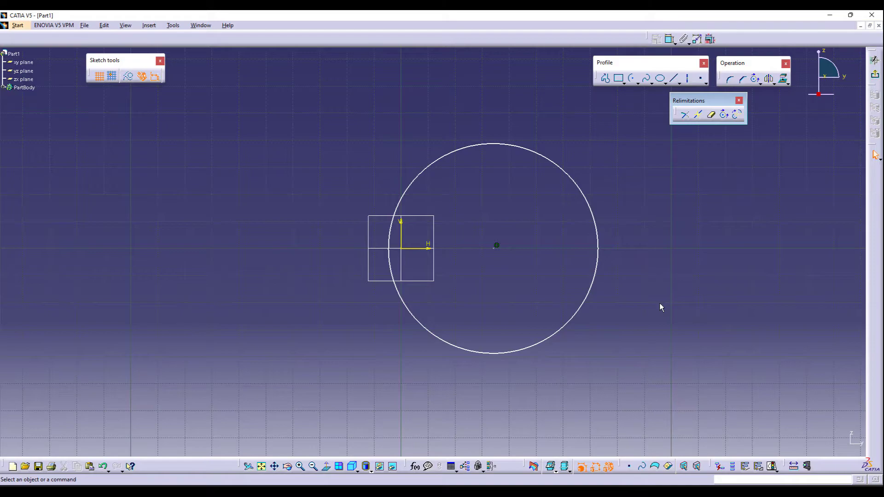
- Undo the Close Arc and delete the leftover arc
key(ctrl+z)
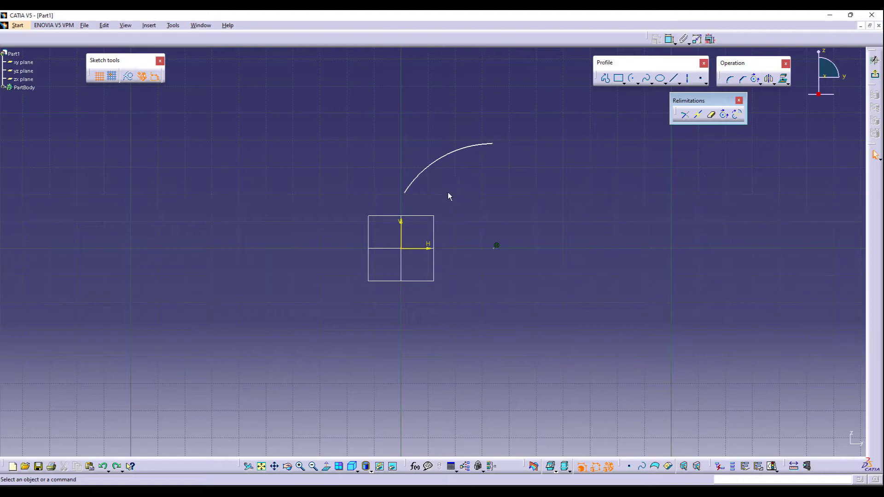
click(468, 149)
key(Delete)
- Sketch an arc of about 37 mm radius centred at the origin, running from above it round to its right
click(631, 78)
click(401, 248)
click(401, 148)
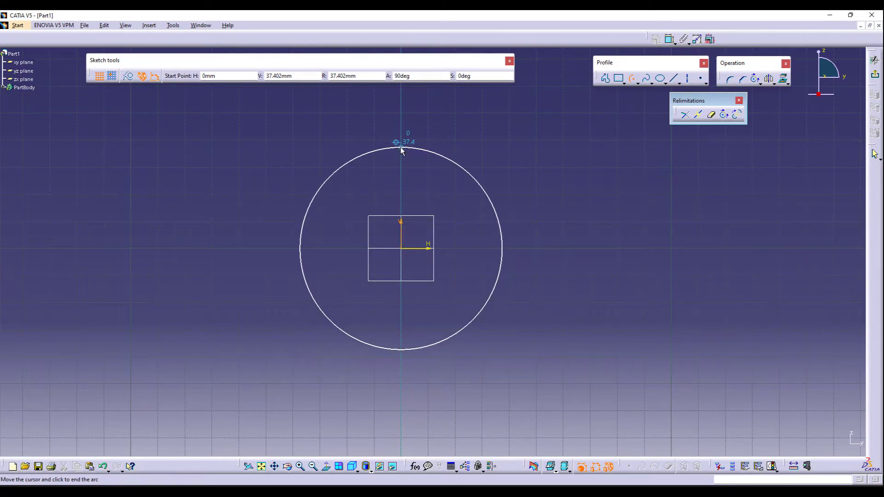
click(498, 247)
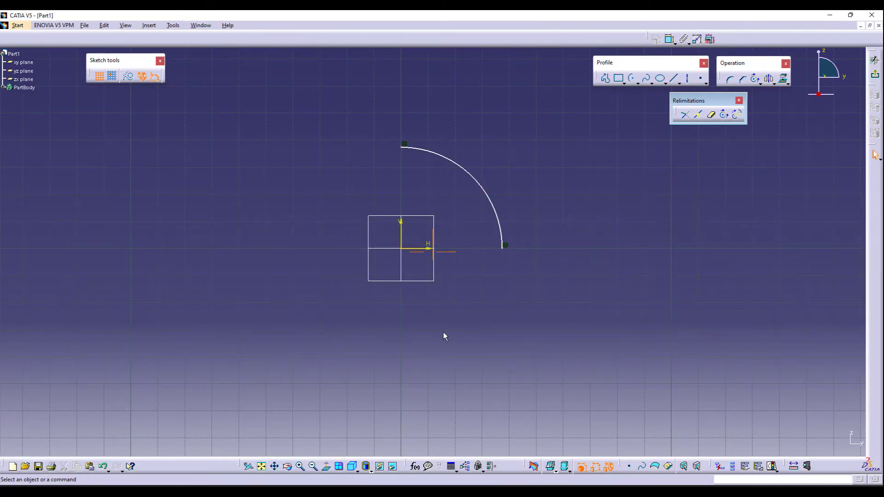
- Complement the arc and close it into a full circle with Close Arc
middle_drag(443, 332, 465, 326)
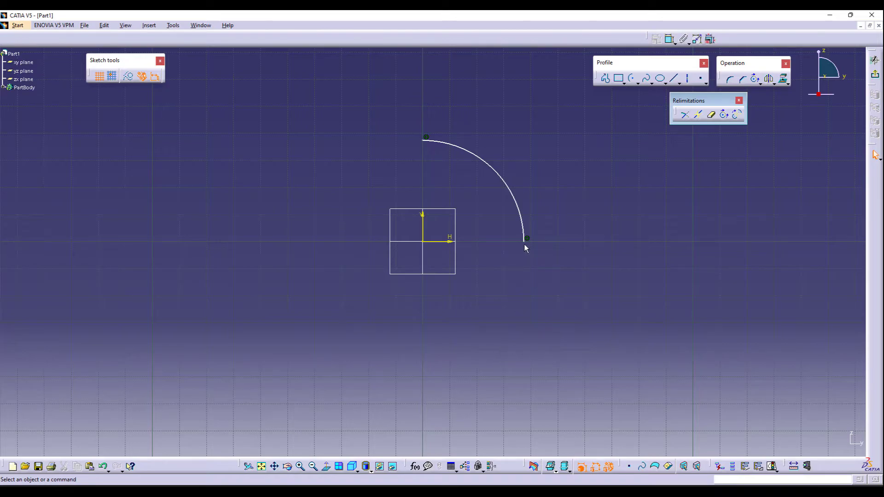
click(738, 115)
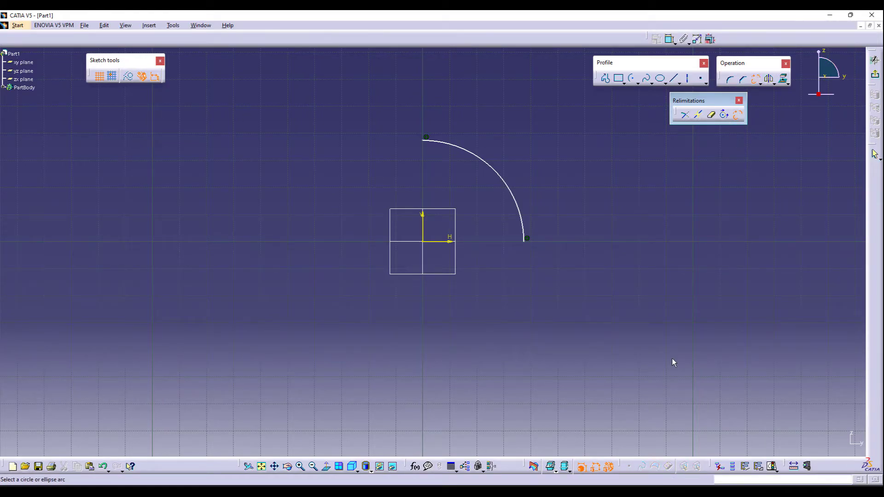
click(525, 215)
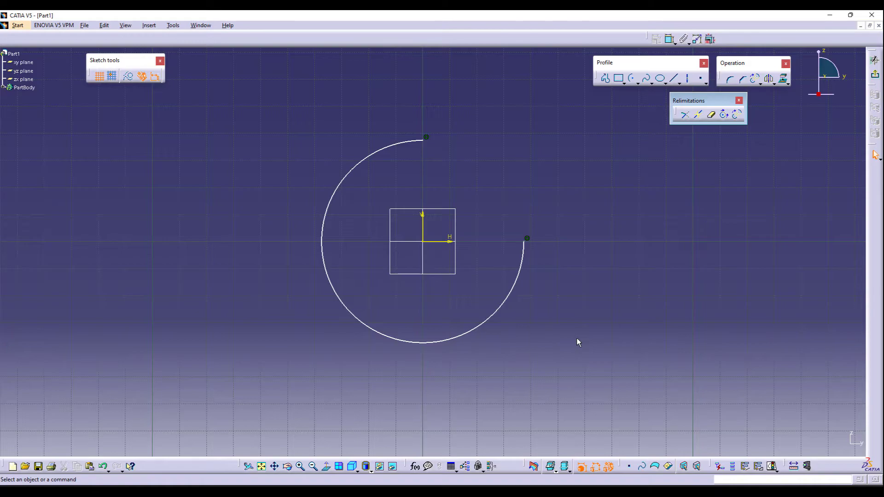
click(725, 118)
click(524, 240)
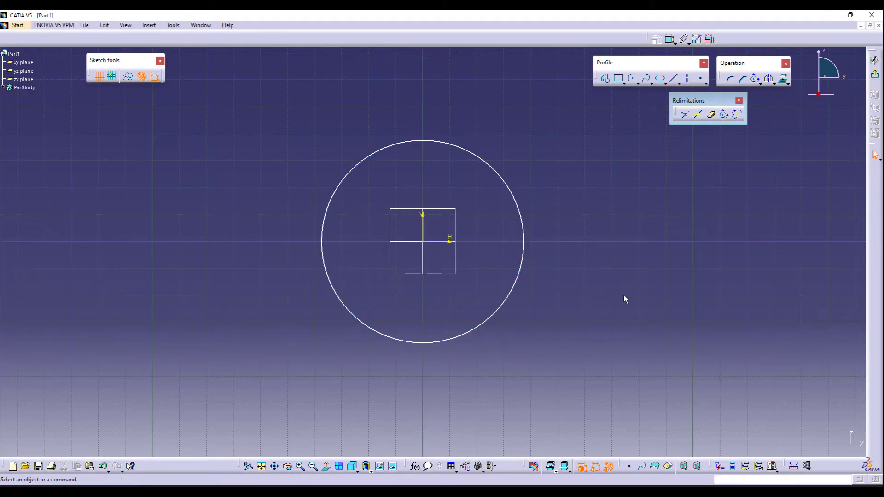
- Undo the close, the complement and the arc creation
key(ctrl+z)
key(ctrl+z)
key(ctrl+z)
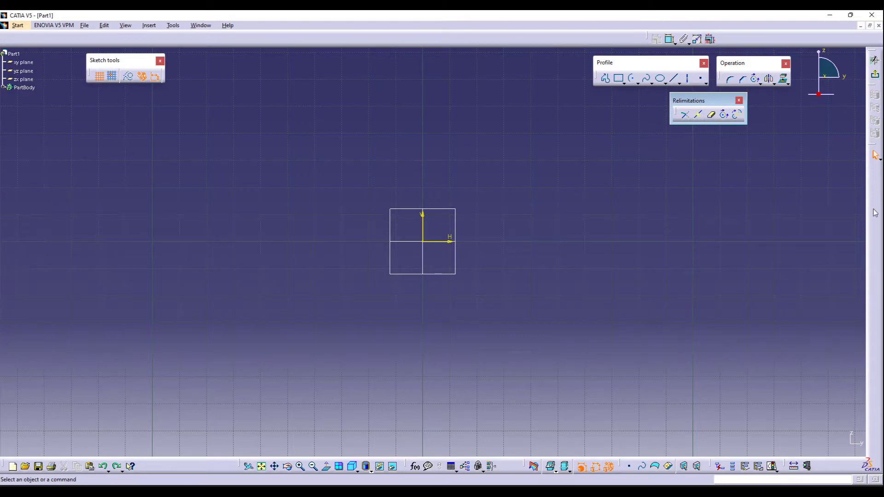
- Put away the relimitation tools and float the transformation tools next to the operation tools
click(739, 100)
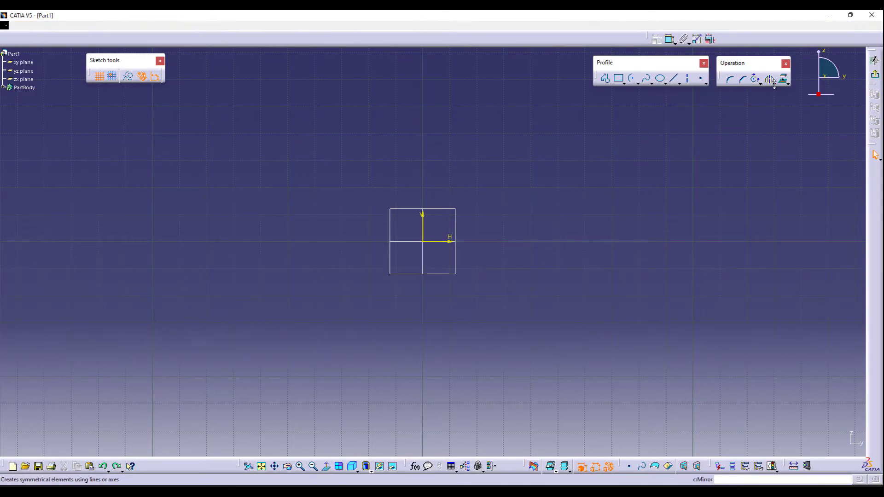
click(774, 83)
drag(778, 94, 678, 131)
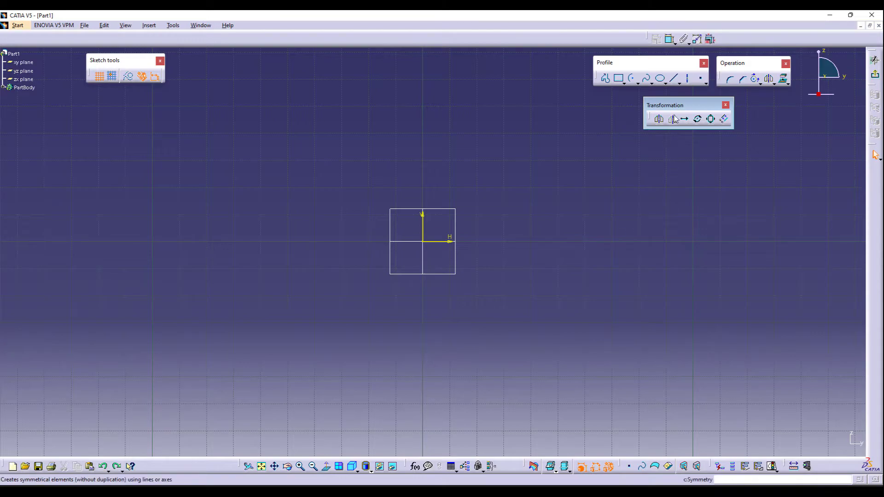
- Sketch a small rectangle above and to the left of the origin
click(618, 78)
click(253, 160)
click(319, 204)
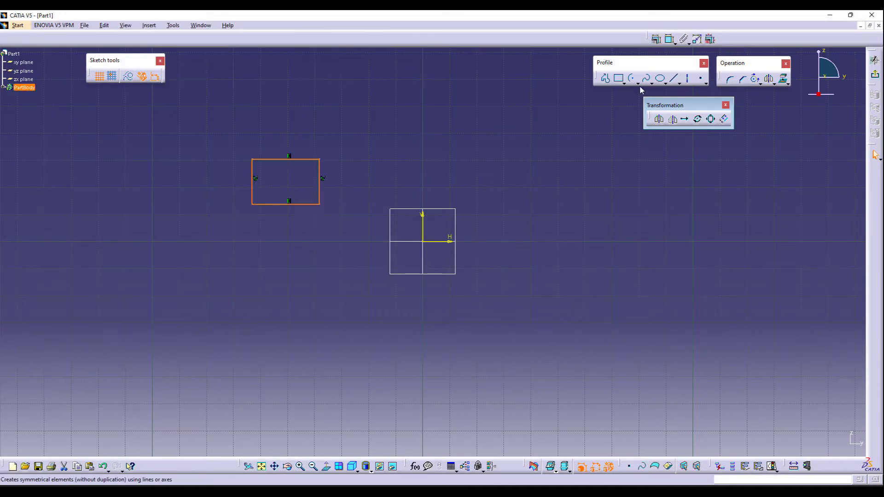
- Sketch a circle below the rectangle, left of the origin
click(638, 82)
click(649, 91)
click(289, 291)
click(301, 324)
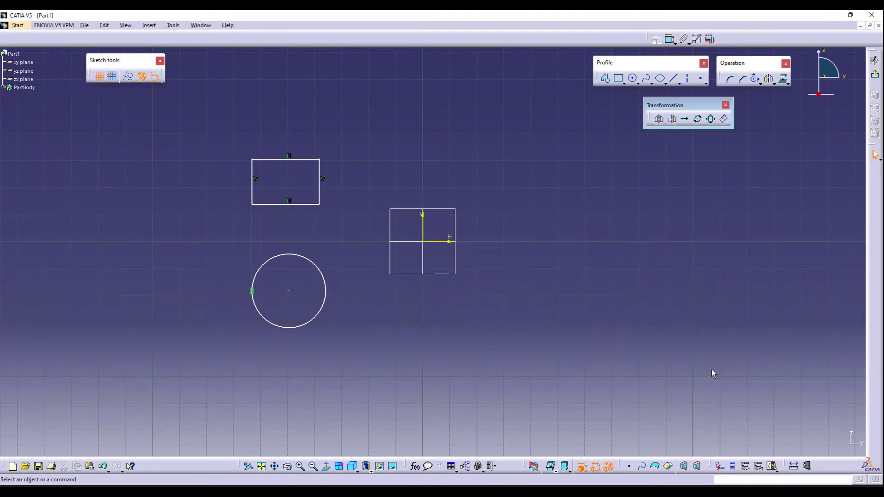
- Mirror the rectangle and circle about the vertical axis, and undo the mirror
click(679, 83)
drag(227, 140, 347, 354)
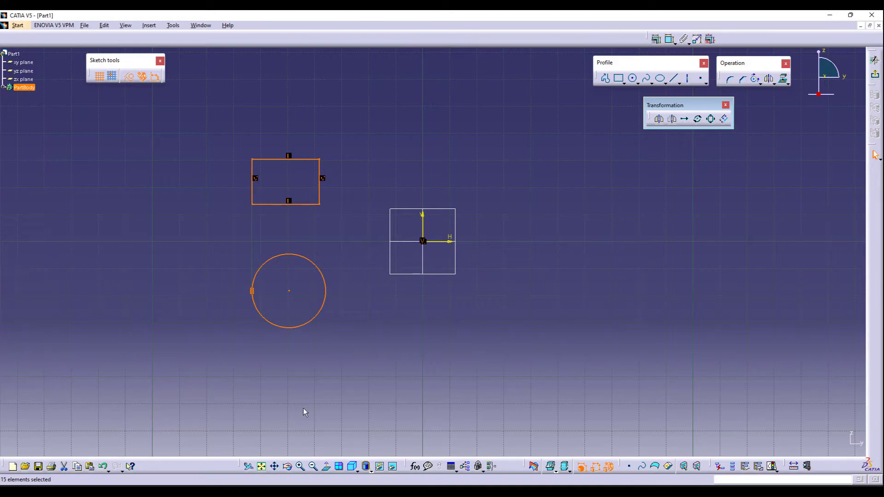
click(659, 119)
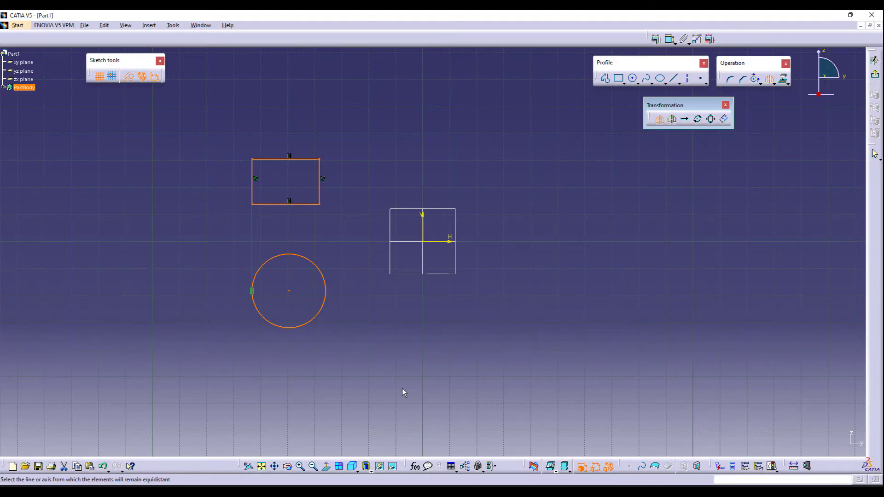
click(423, 226)
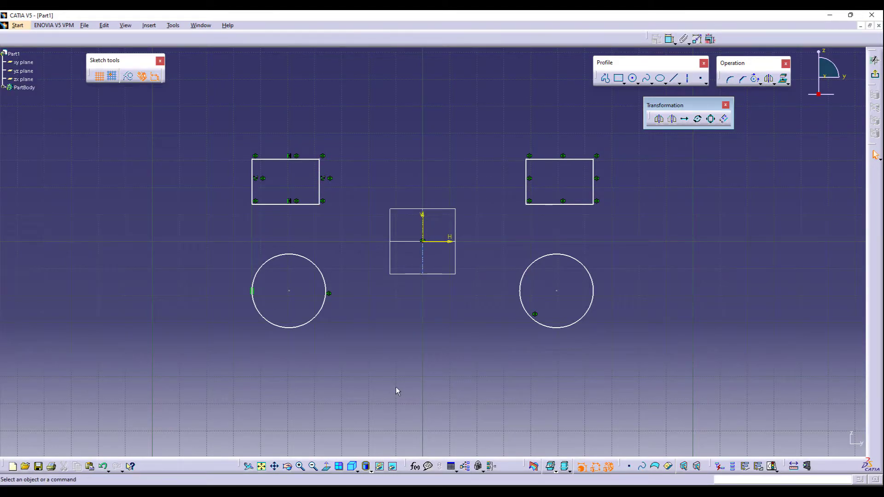
key(ctrl+z)
- Sketch an oriented rectangle tilted upward, above and to the right of the origin
click(618, 79)
click(510, 181)
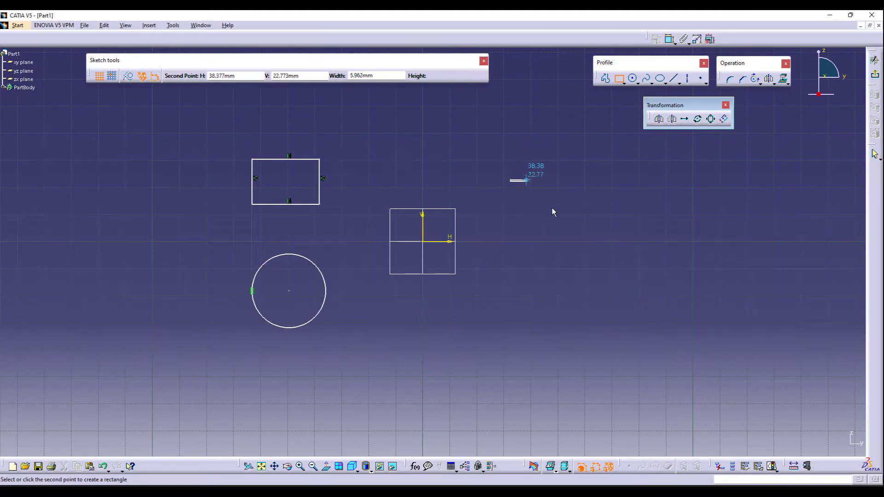
click(625, 84)
click(649, 89)
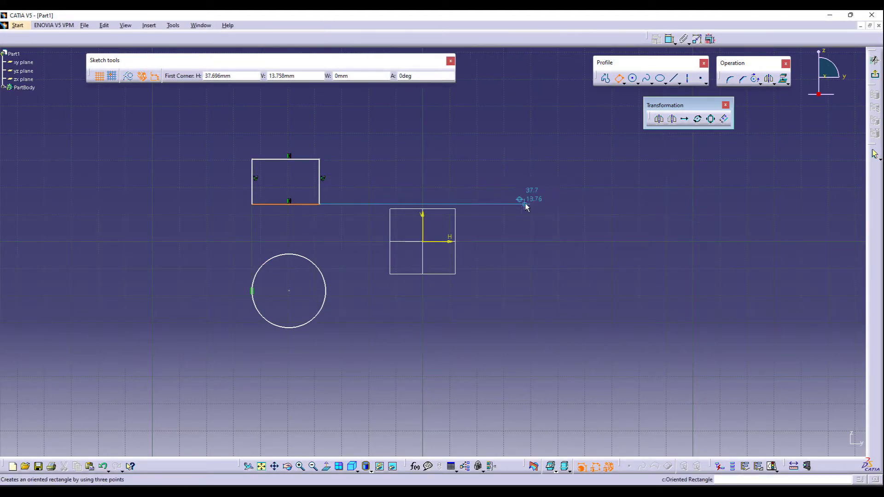
click(525, 204)
click(574, 178)
click(549, 150)
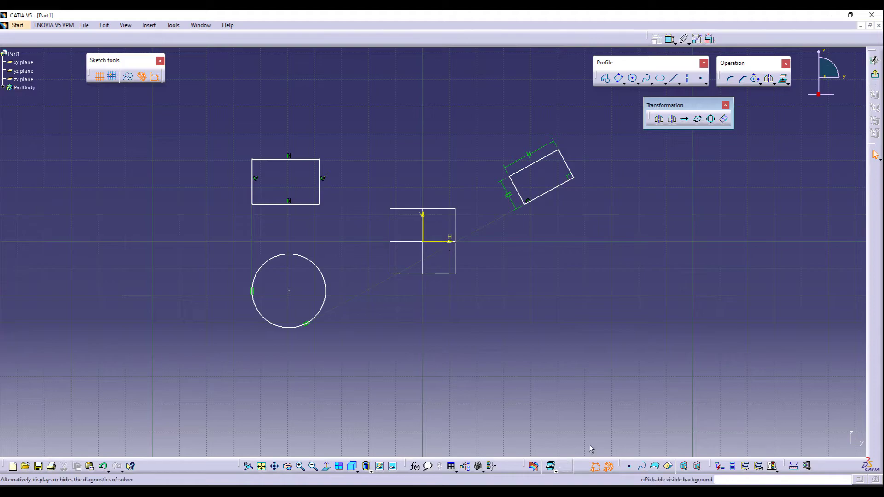
- Mirror the oriented rectangle about the horizontal axis, then undo the mirror and the oriented rectangle
drag(489, 146, 597, 217)
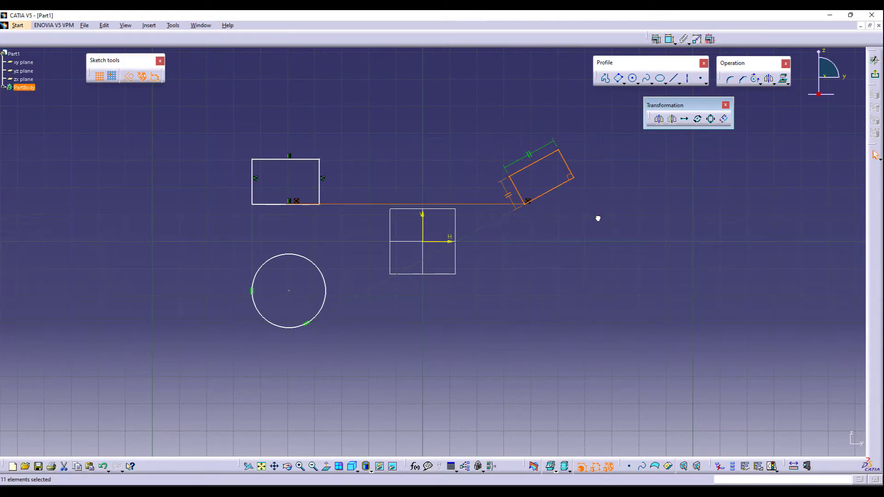
click(660, 120)
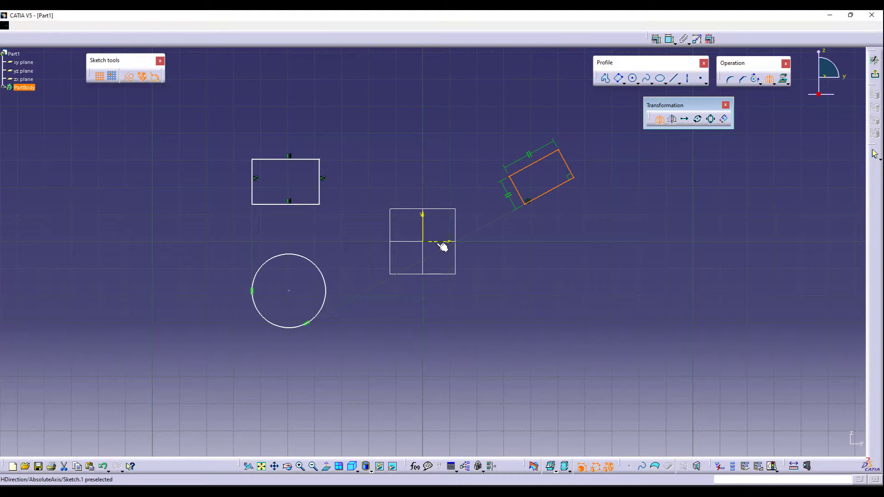
click(442, 246)
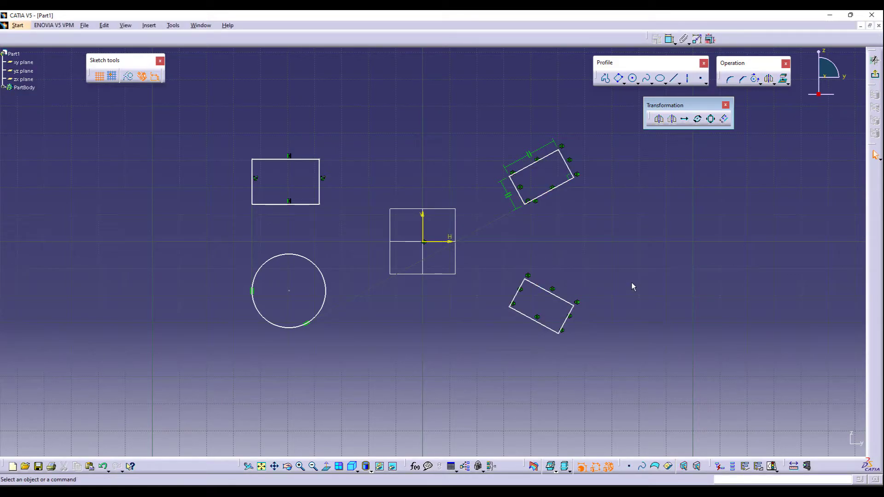
key(ctrl+z)
key(ctrl+z)
- Draw a diagonal construction line passing just left of the origin, sloping down to the right
click(423, 219)
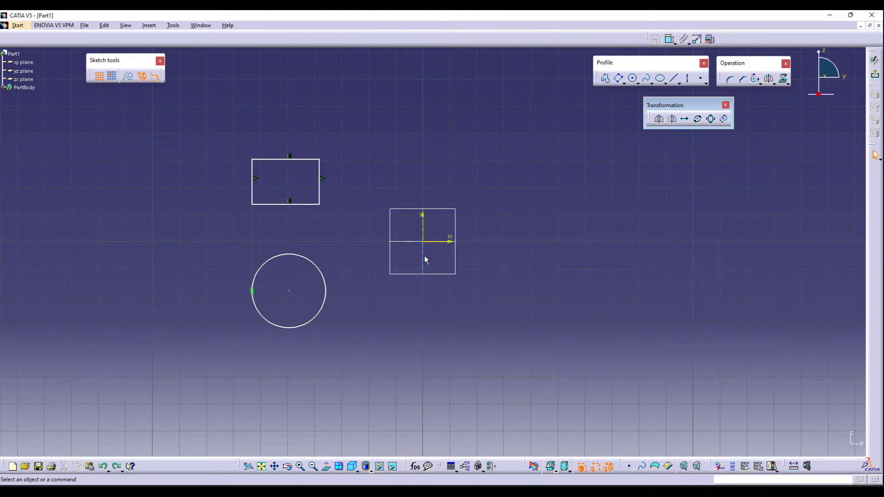
click(677, 79)
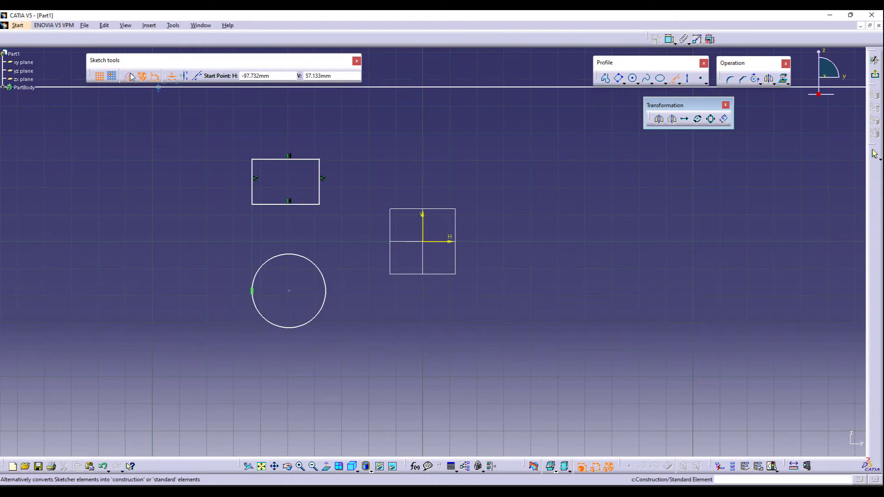
click(383, 226)
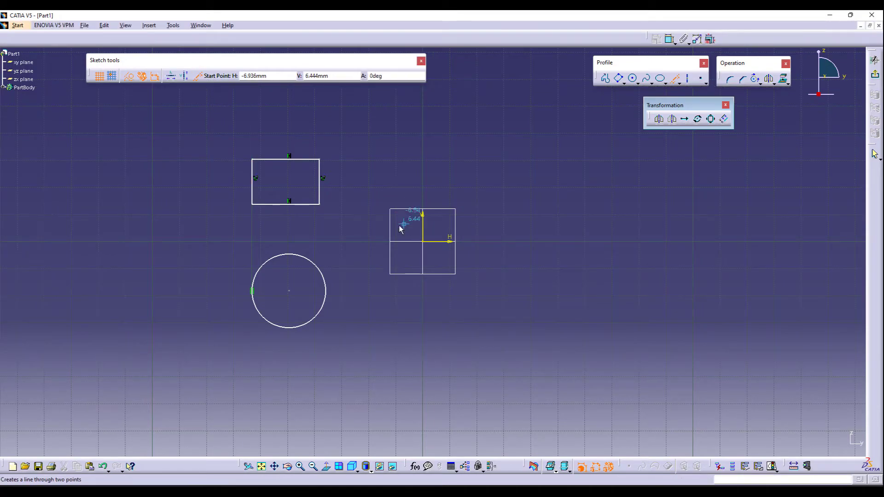
click(445, 355)
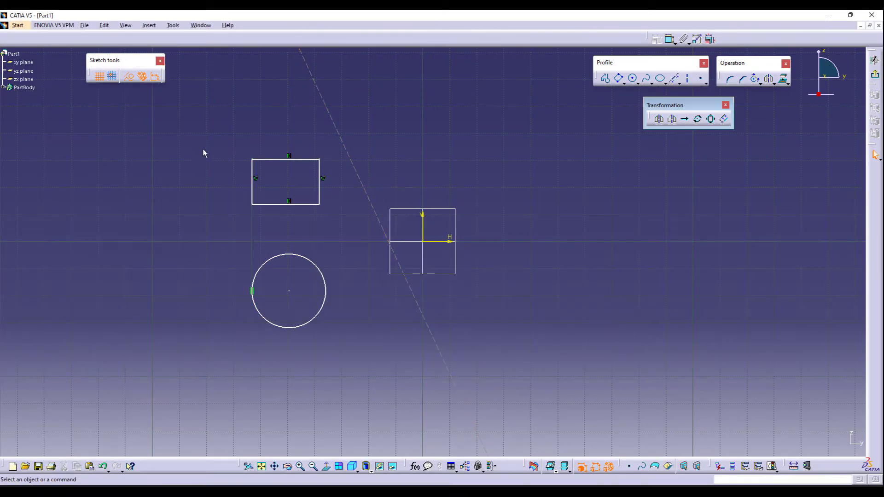
- Mirror the rectangle and circle about the construction line, and undo the mirror
mouse_move(222, 146)
mouse_down()
mouse_move(341, 324)
mouse_move(333, 386)
mouse_up()
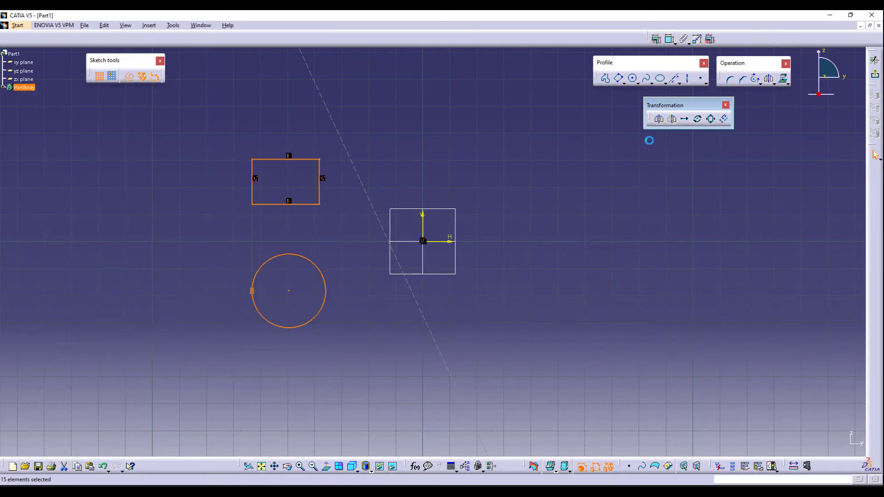
click(449, 361)
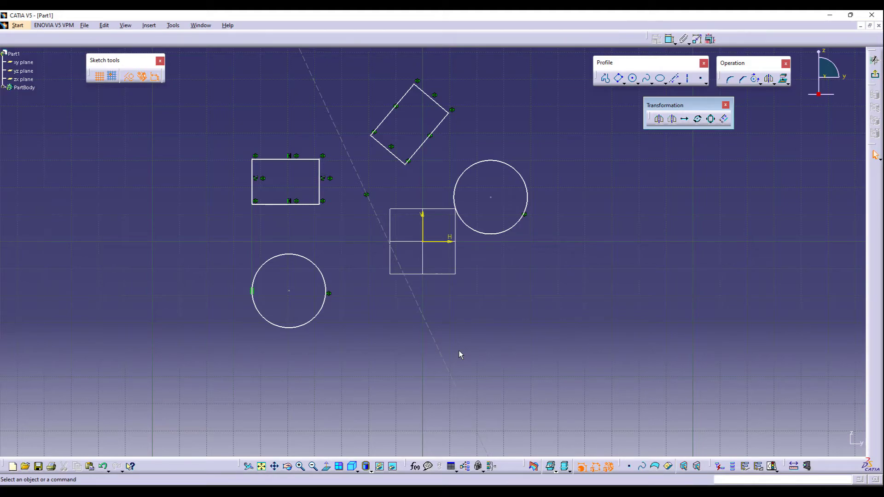
key(ctrl+z)
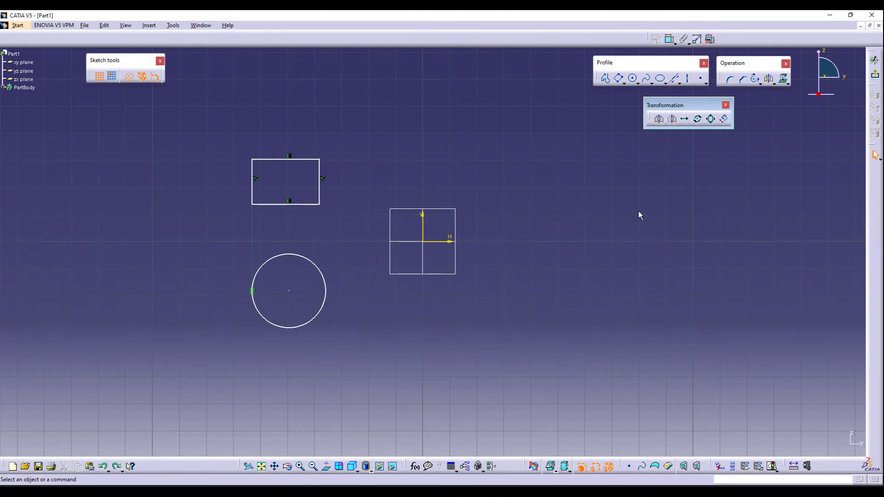
- Sketch an oriented rectangle tilted about 45° above and to the right of the small rectangle
click(618, 79)
click(261, 265)
click(411, 142)
click(375, 101)
click(129, 77)
click(164, 250)
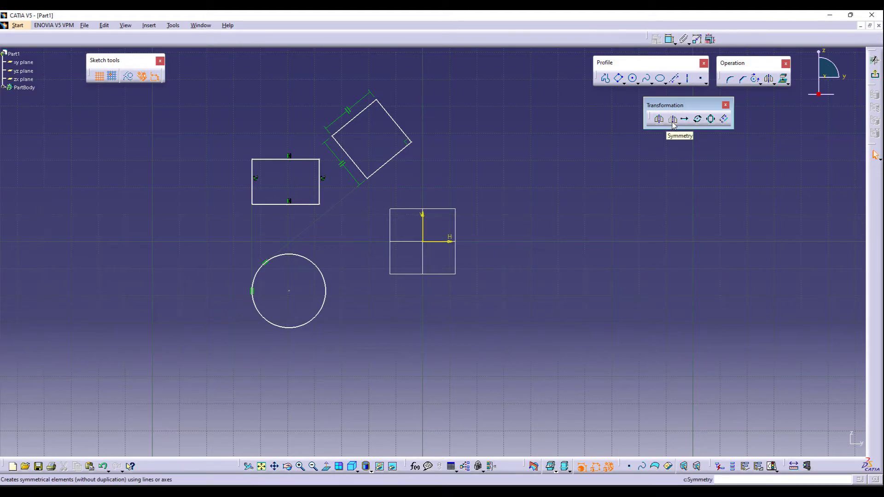
- Apply Symmetry to the oriented rectangle about the vertical axis, and undo it
drag(315, 80, 437, 189)
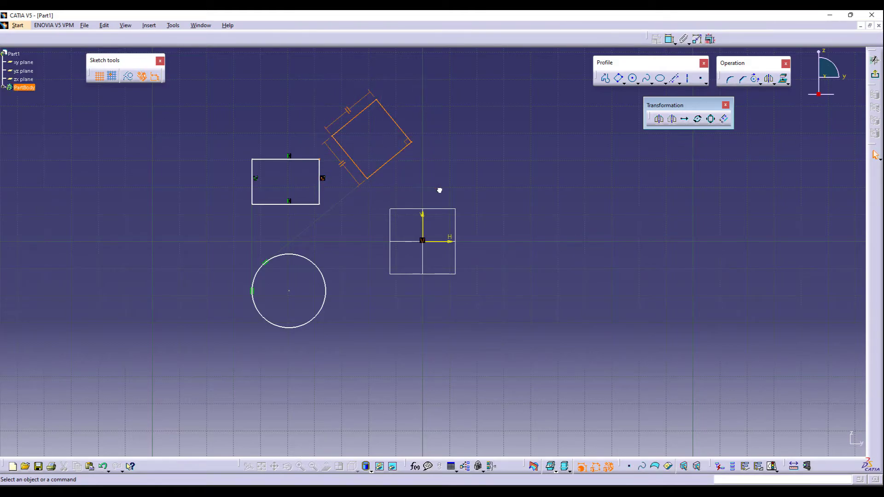
click(671, 119)
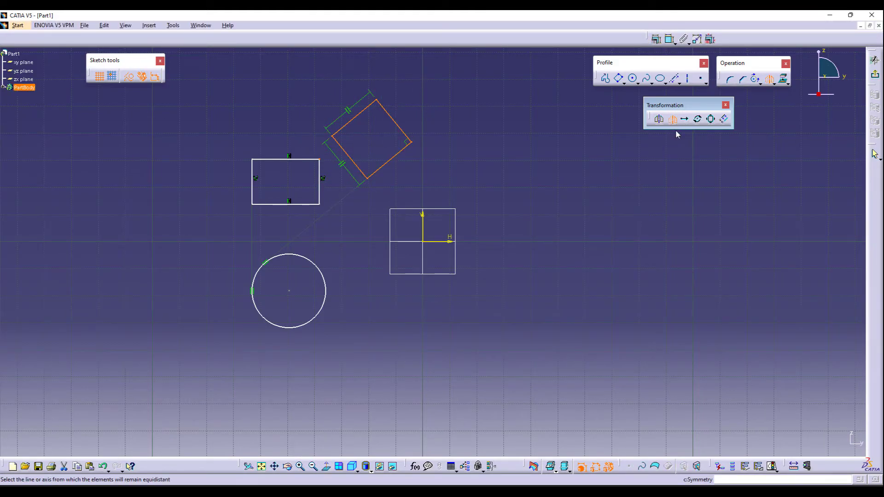
click(423, 220)
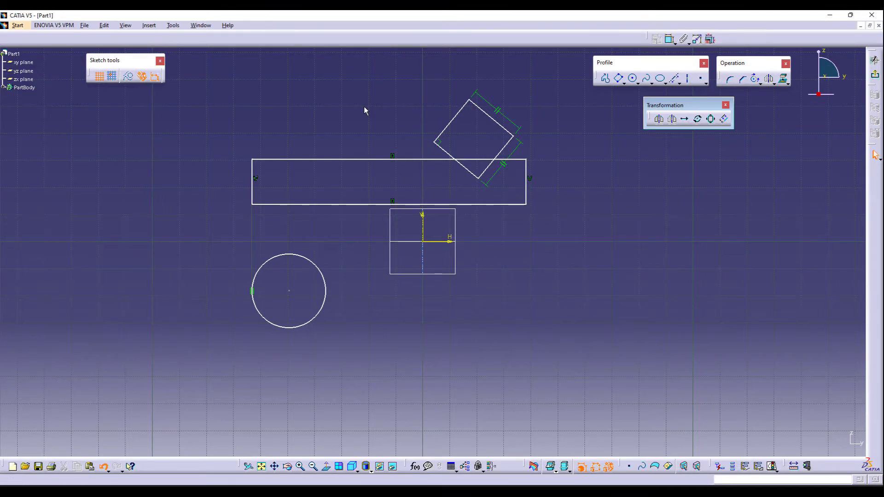
key(ctrl+z)
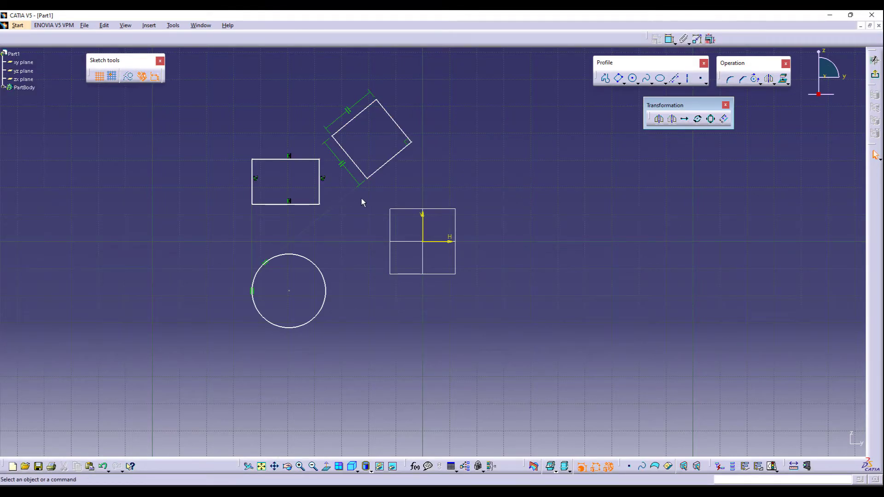
- Delete the constraint on the circle and the axis-aligned rectangle
click(265, 263)
key(Delete)
click(419, 142)
drag(231, 151, 325, 215)
key(Delete)
- Apply Symmetry to the oriented rectangle about the horizontal axis, and delete the resulting mirrored rectangle
drag(299, 81, 433, 189)
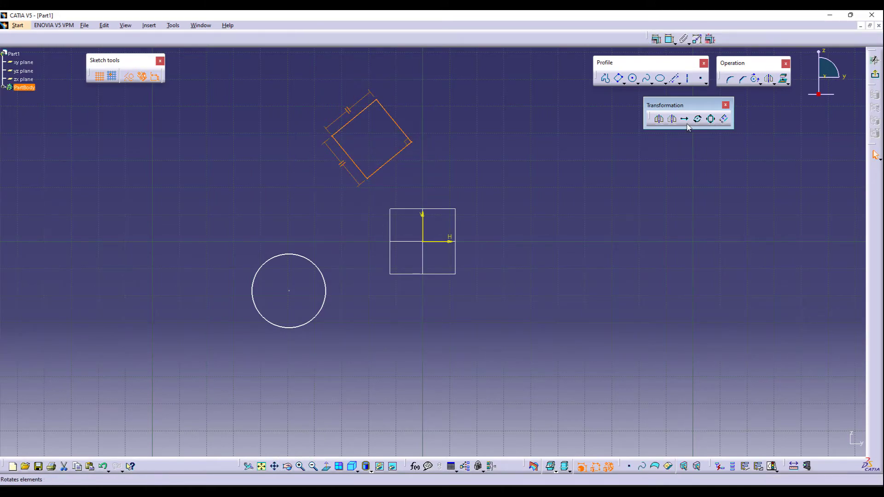
click(671, 119)
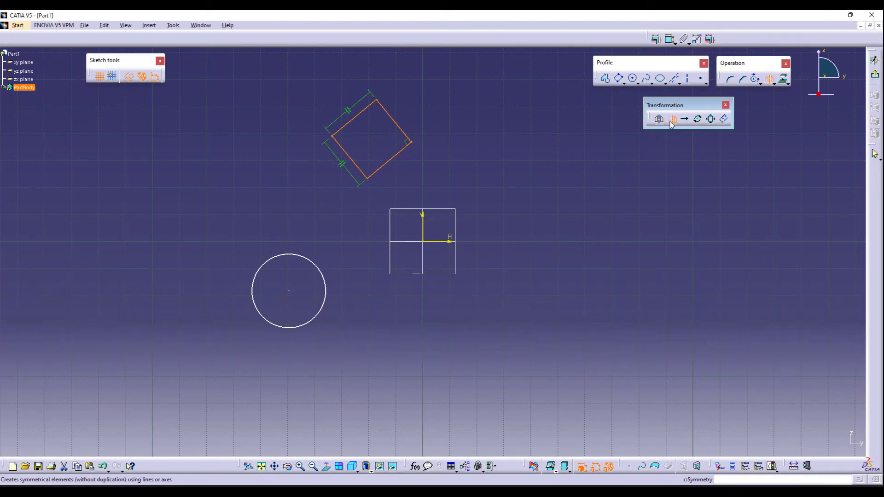
click(445, 245)
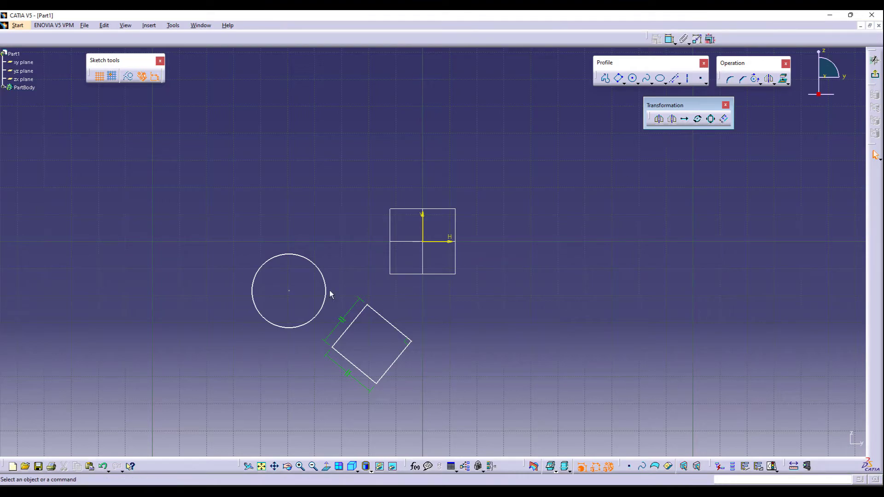
drag(336, 291, 439, 410)
key(Delete)
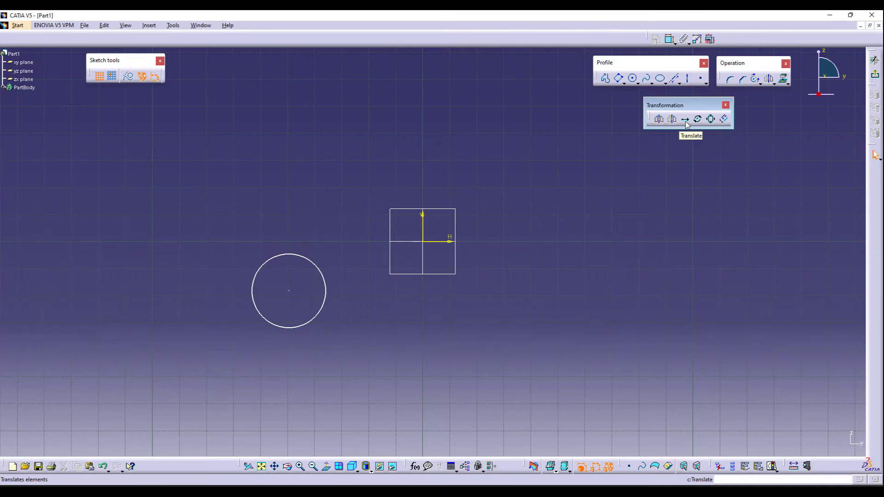
- Translate the circle without duplication from its centre to a point just right of the origin
click(685, 120)
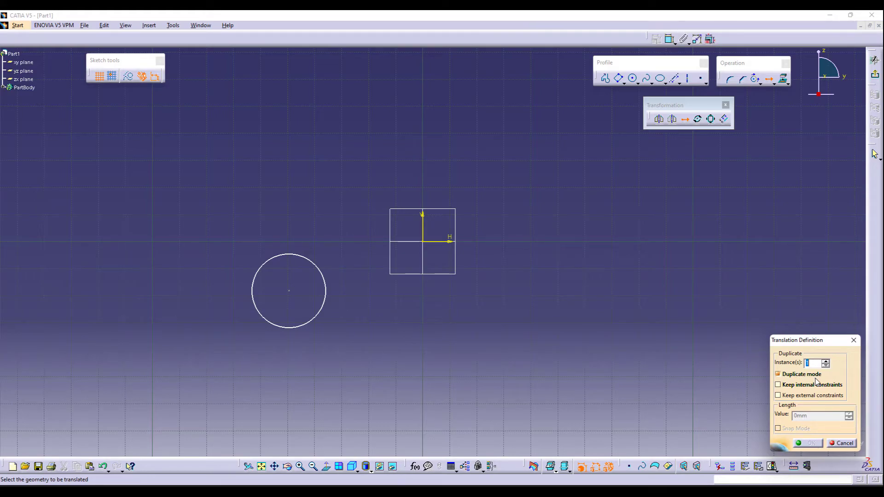
click(801, 375)
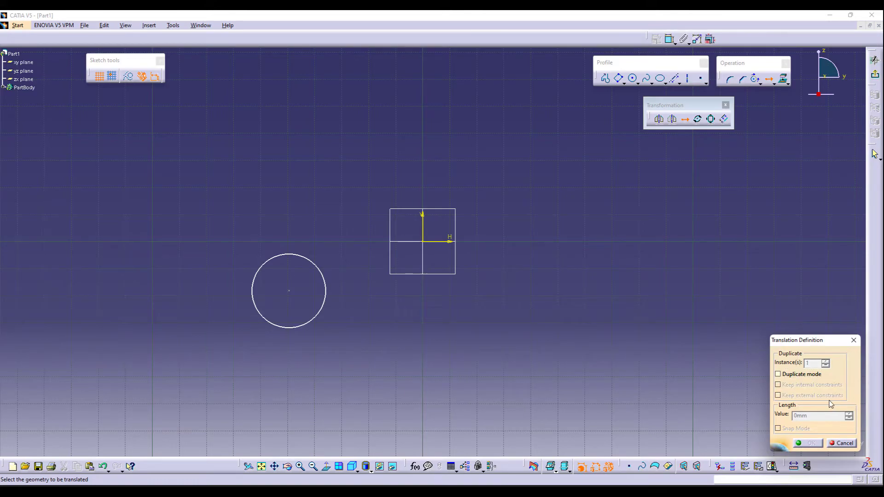
click(301, 329)
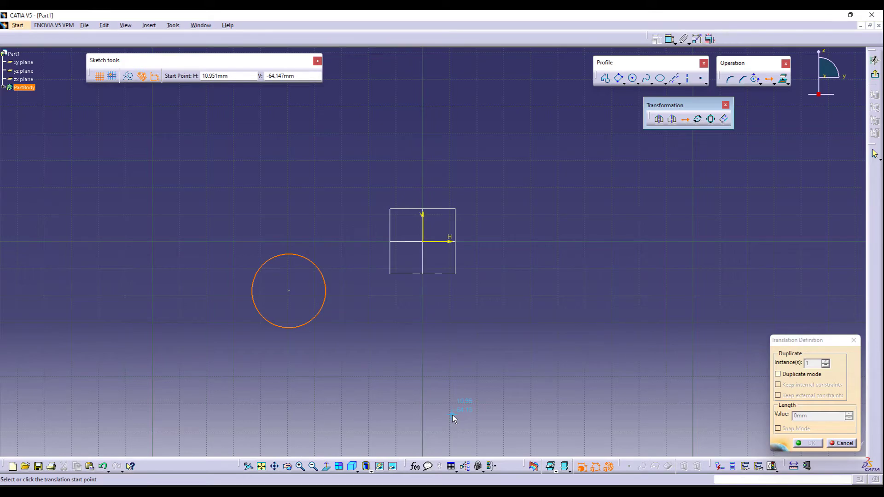
click(288, 290)
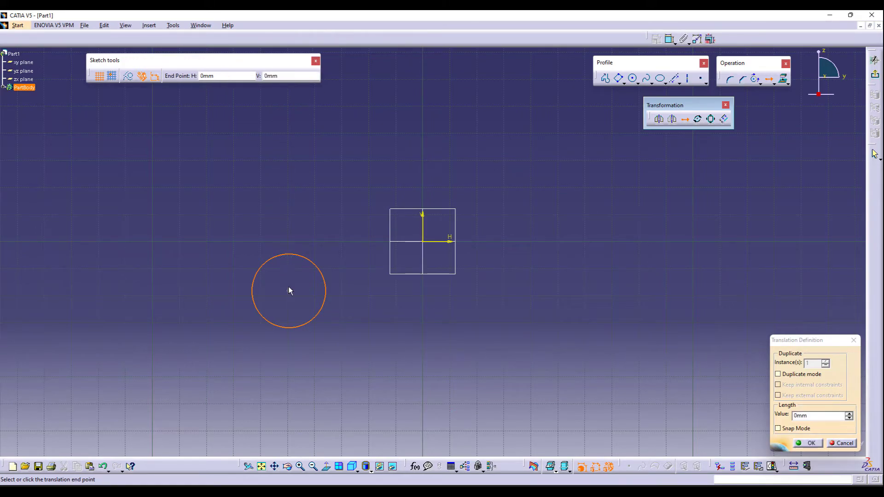
click(520, 241)
click(355, 411)
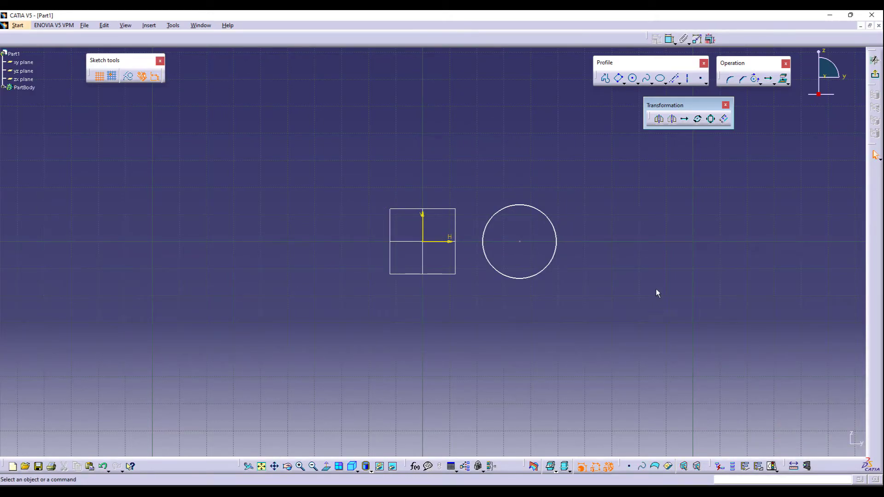
- Translate the circle again, from the origin as start point to a point up and to the right
click(684, 118)
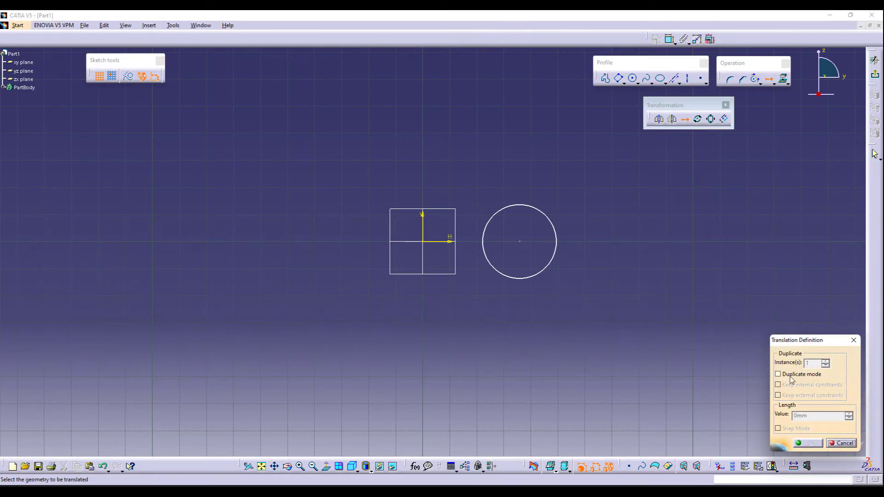
click(515, 279)
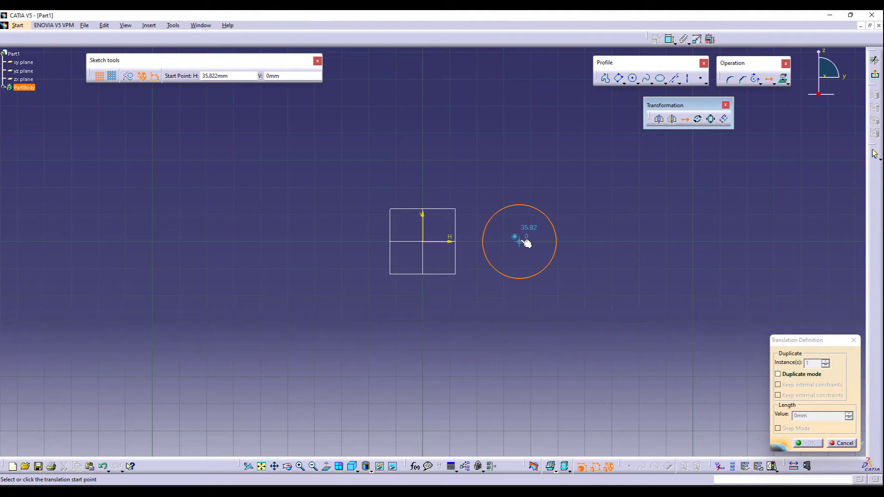
click(423, 241)
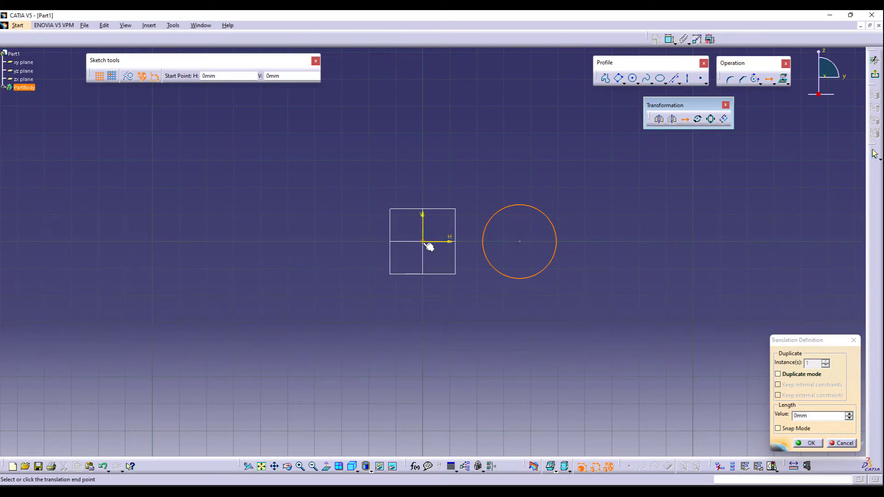
click(486, 119)
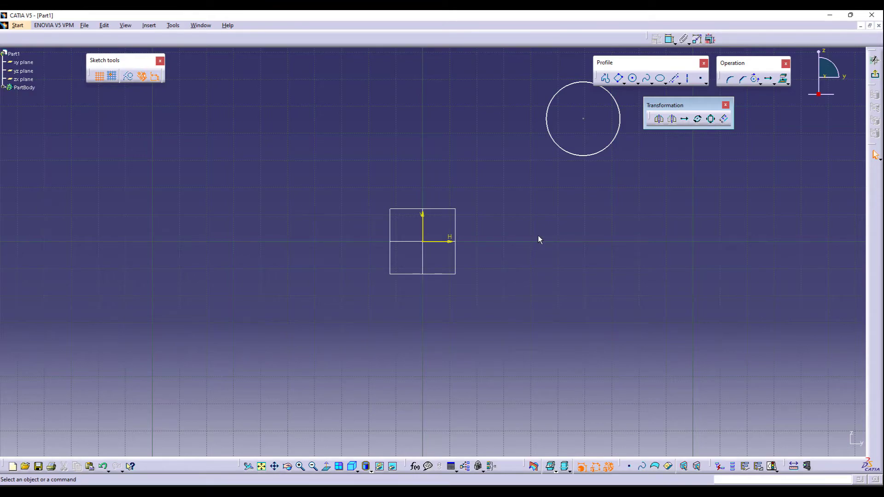
- Translate the circle in duplicate mode with 6 instances spaced 60 mm along a vertical direction
mouse_move(641, 206)
middle_down()
mouse_move(501, 247)
mouse_move(365, 272)
middle_up()
click(684, 119)
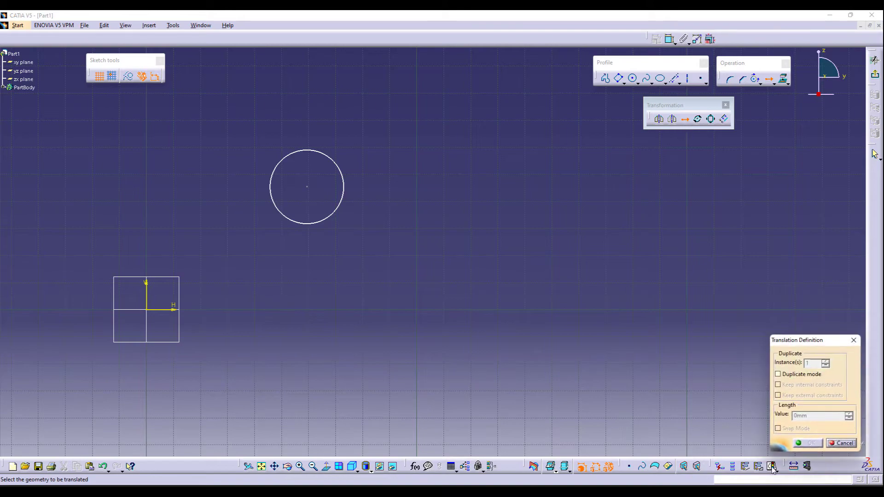
click(777, 374)
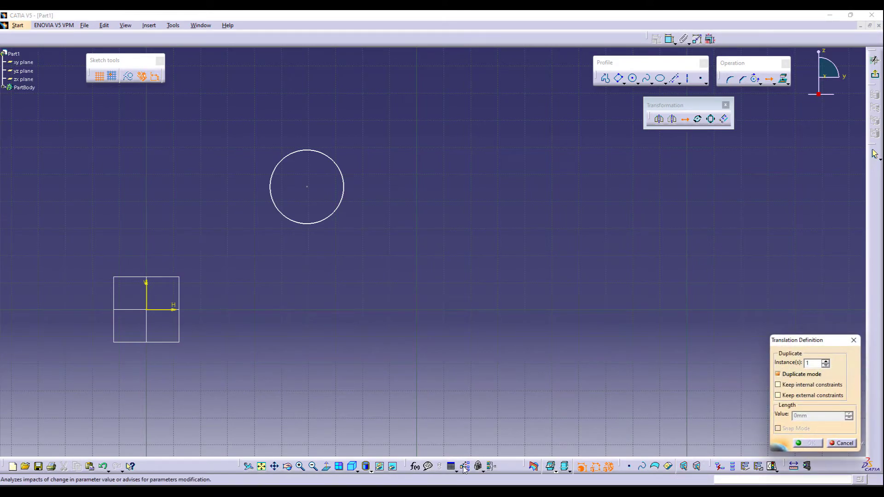
double_click(812, 363)
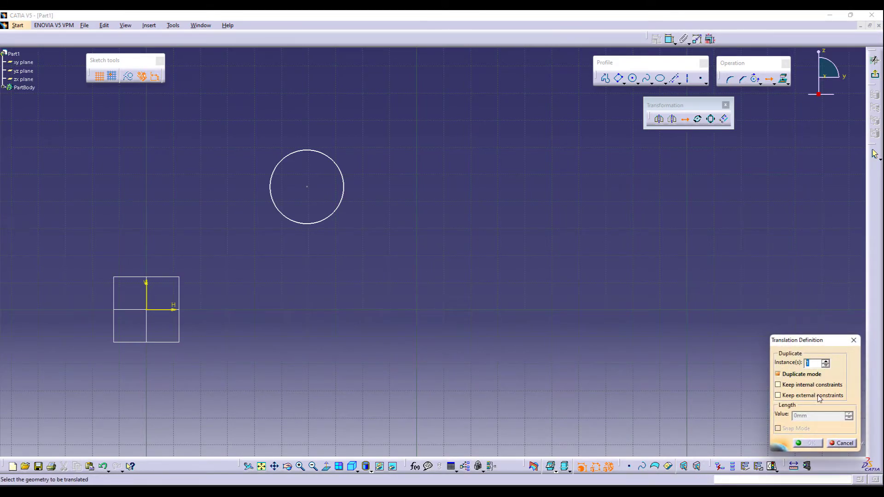
text(6)
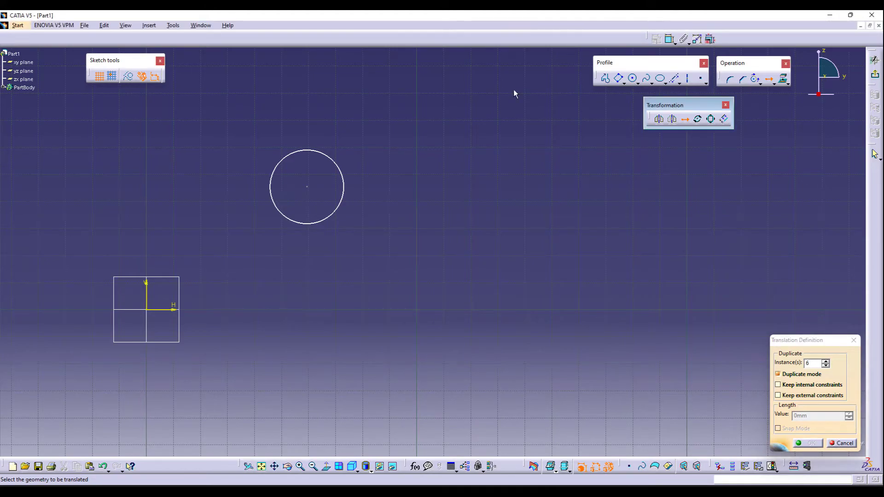
click(309, 224)
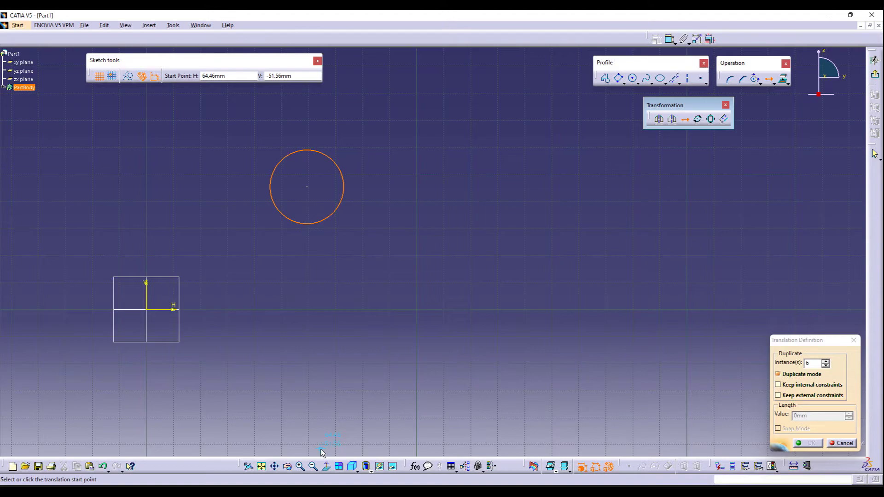
click(307, 187)
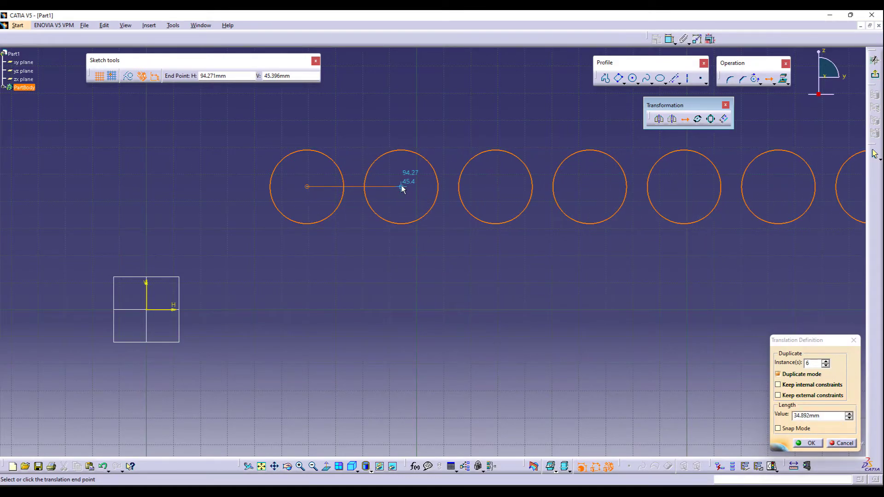
double_click(802, 414)
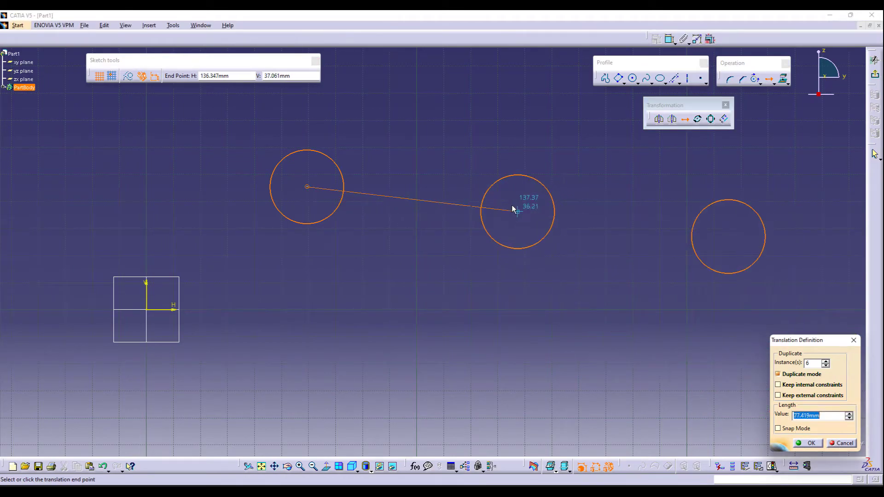
text(60)
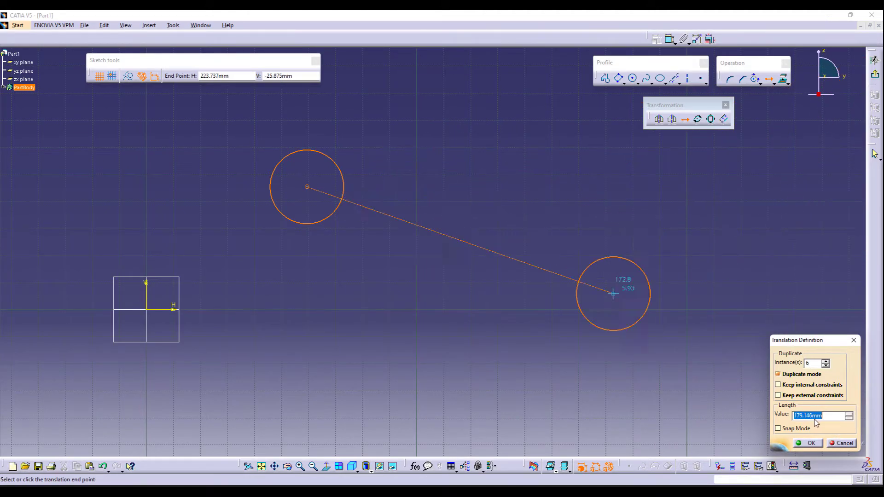
key(BackSpace)
text(60)
key(Return)
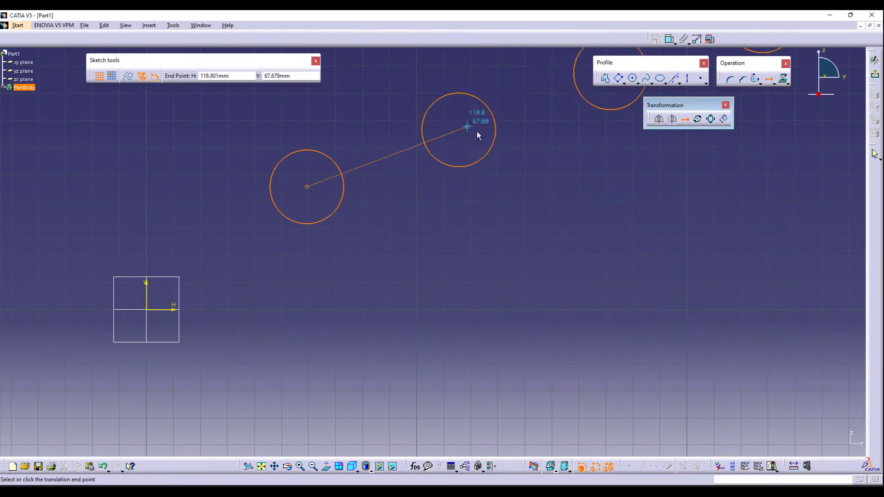
ctrl+middle_drag(518, 170, 512, 263)
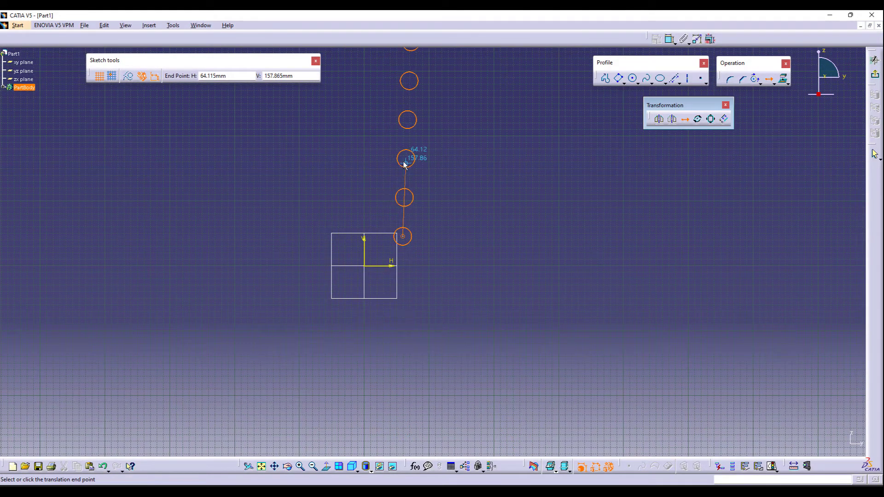
click(404, 163)
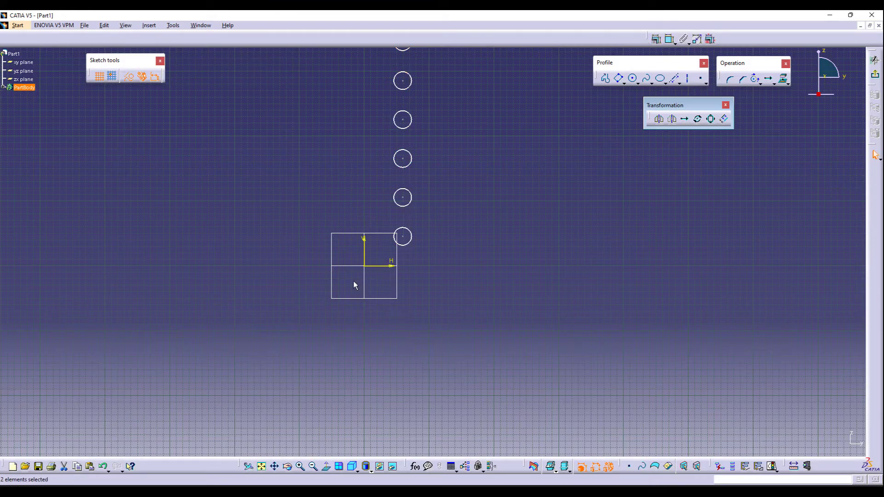
- Delete the whole column of translated circles
click(261, 466)
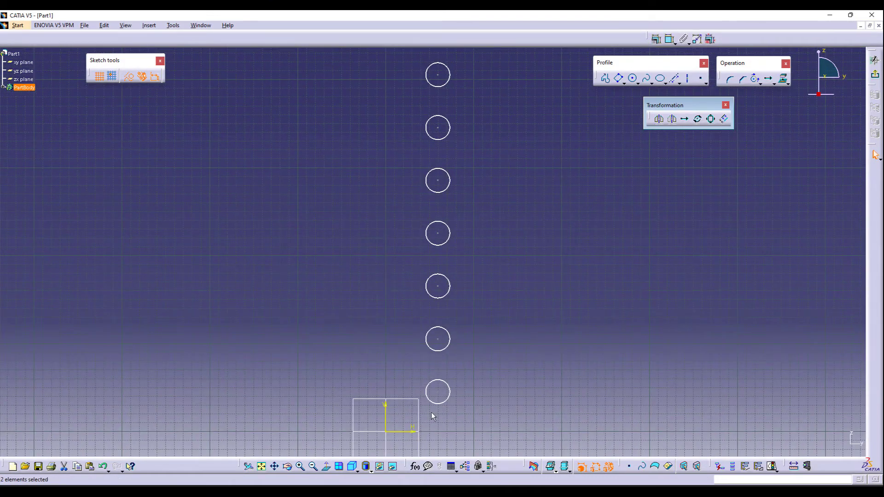
click(439, 340)
drag(413, 57, 465, 416)
key(Delete)
- Sketch a rectangle about 14 × 11 mm above and to the left of the origin
middle_drag(824, 207, 866, 33)
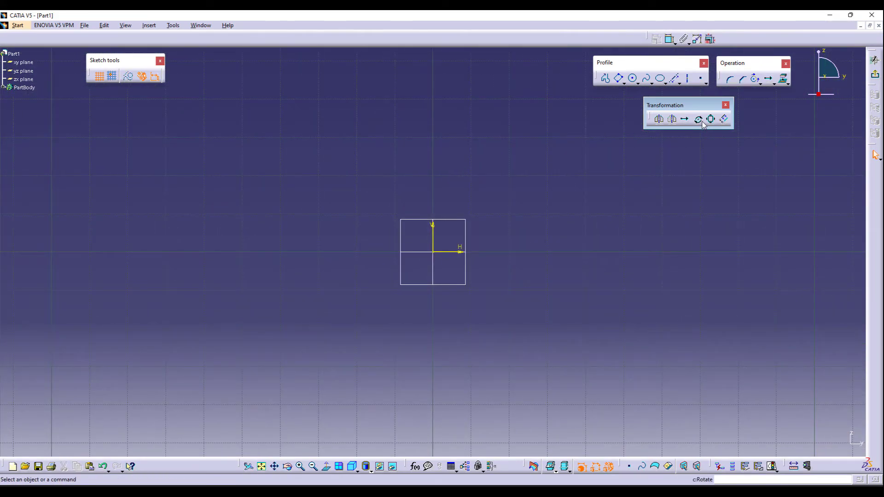
click(623, 83)
click(331, 152)
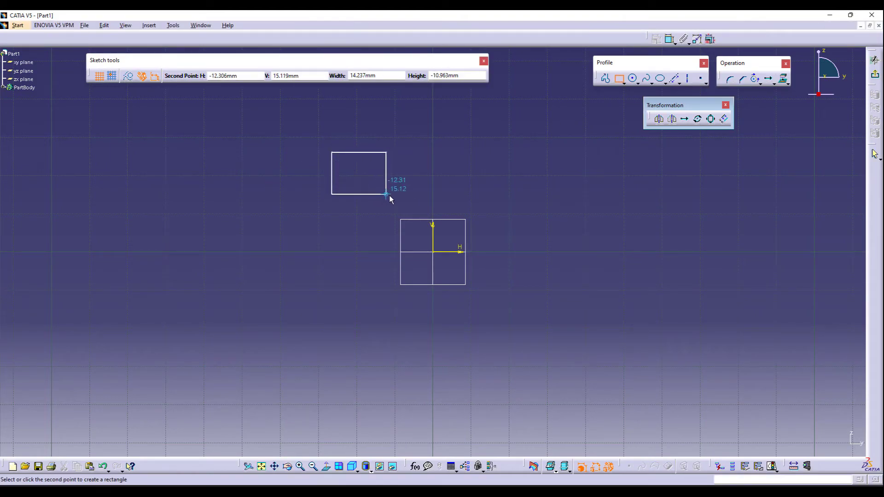
click(394, 196)
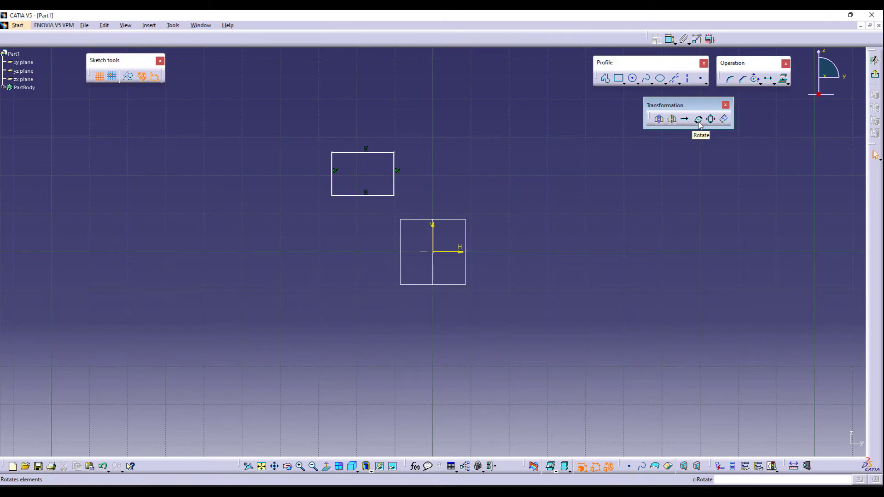
- Rotate the rectangle 60° about the origin without duplication, using a vertical reference line
click(699, 122)
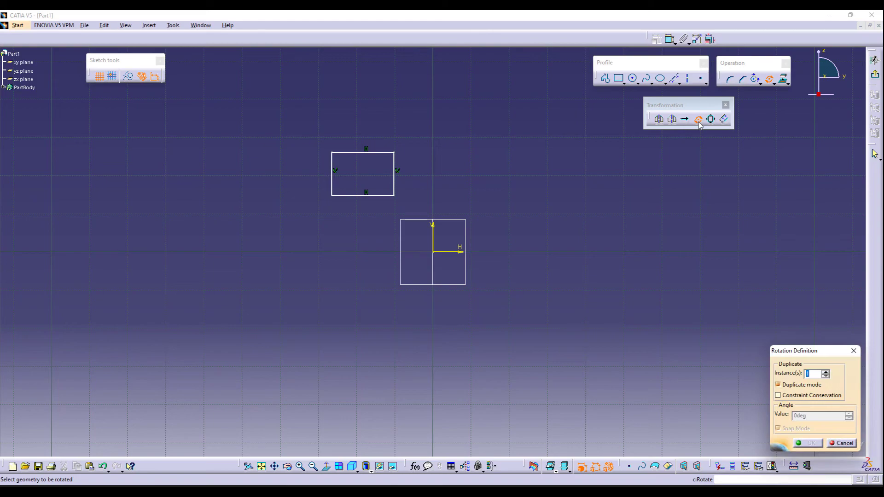
click(781, 386)
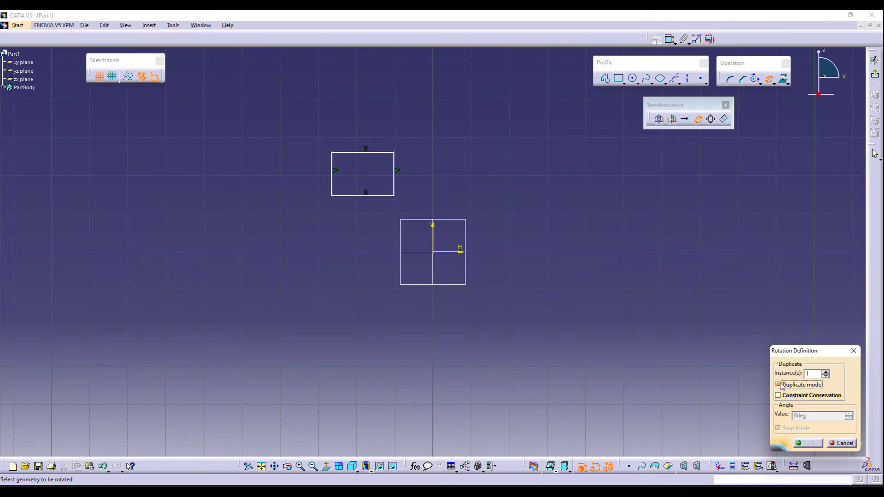
drag(323, 143, 400, 199)
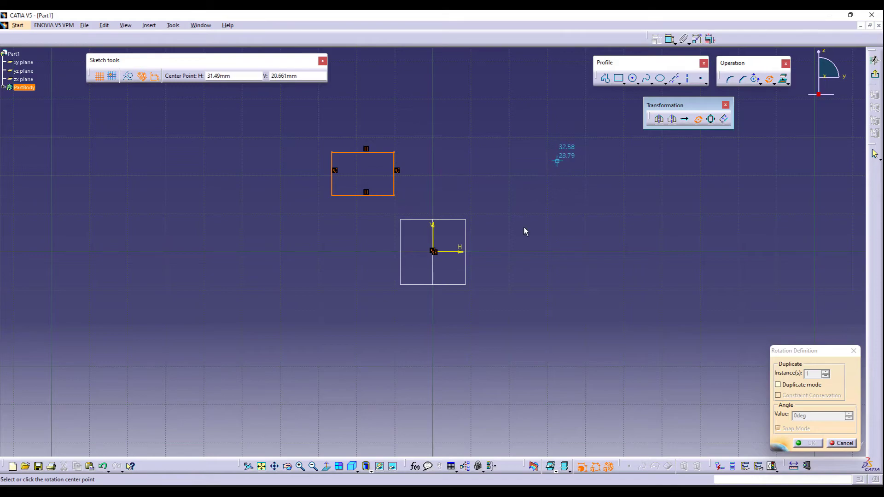
click(433, 251)
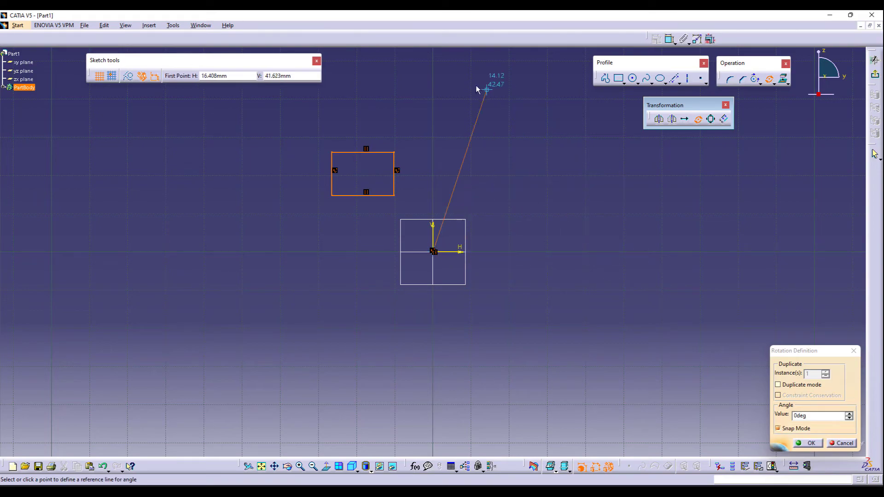
click(433, 78)
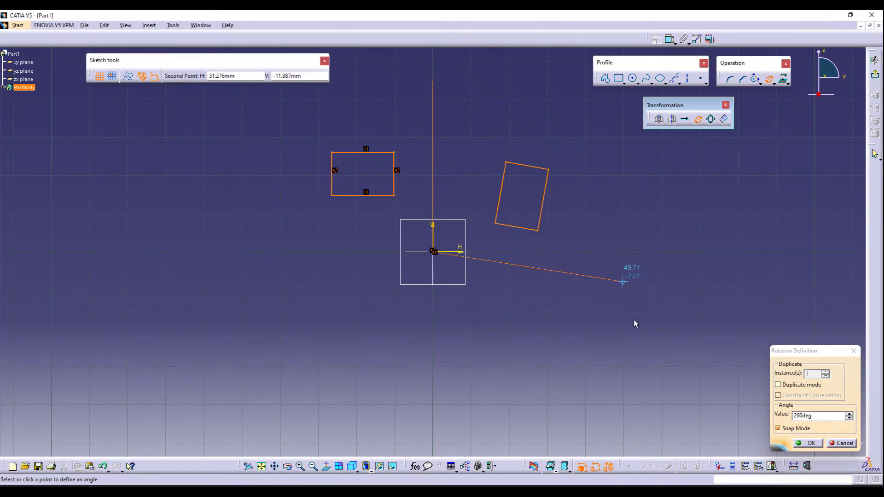
double_click(812, 415)
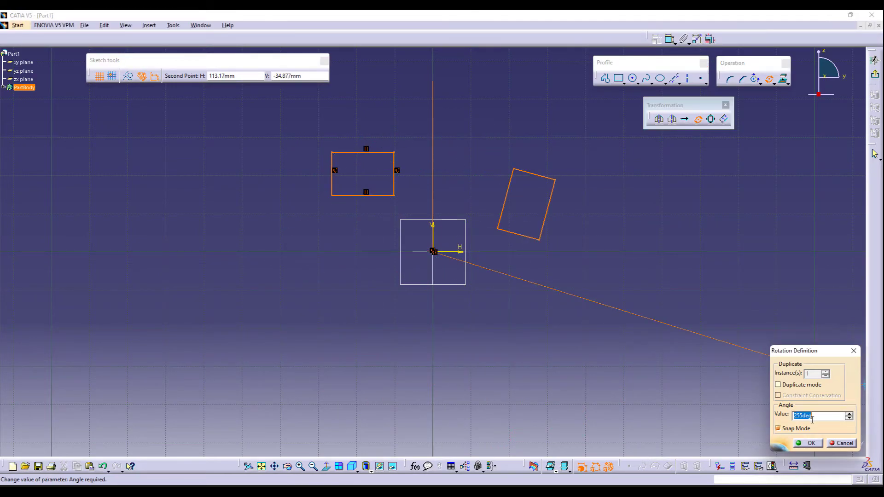
text(60)
key(Return)
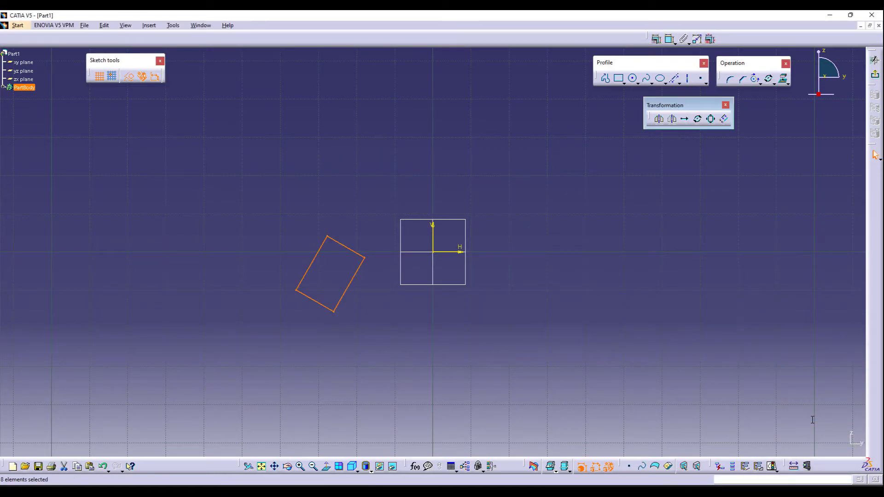
- Undo the rectangle's rotation
key(ctrl+z)
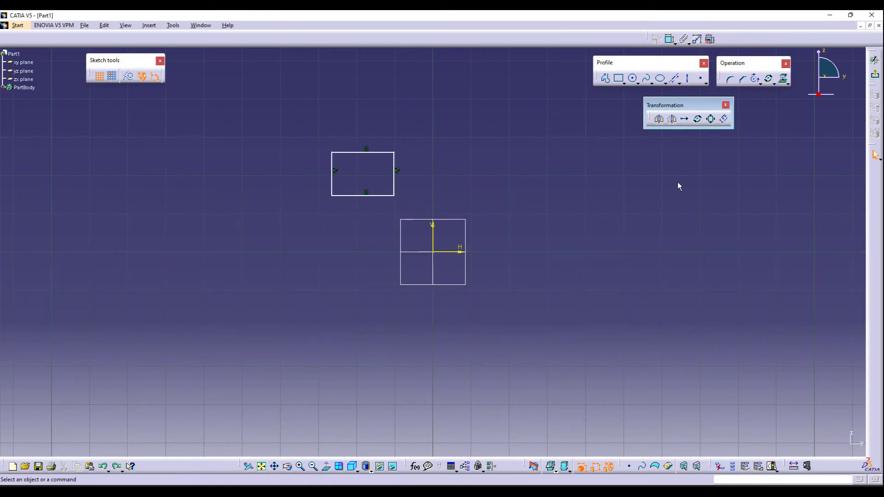
- Rotate the rectangle about the origin in duplicate mode with 4 instances using a horizontal reference line, then undo it
click(697, 119)
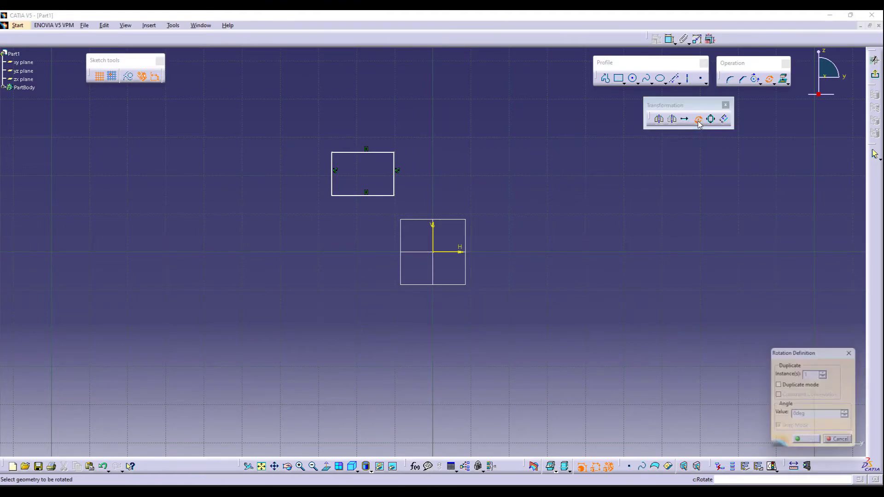
click(792, 389)
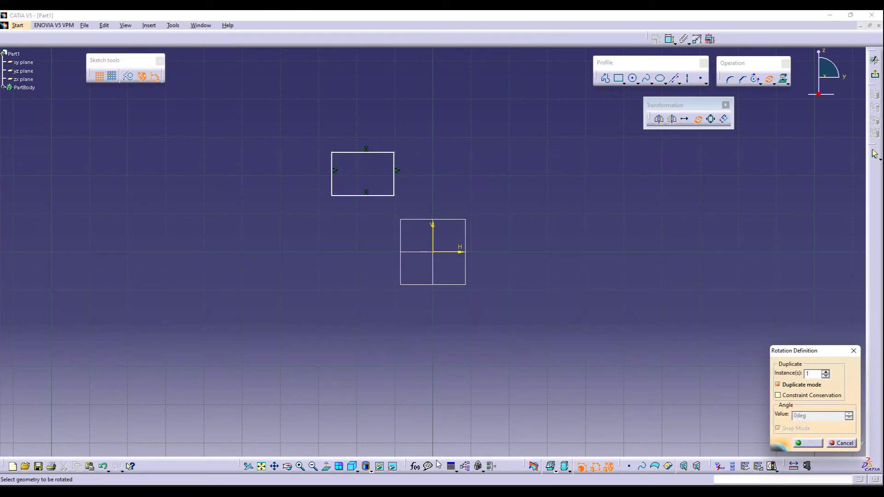
drag(325, 145, 406, 202)
click(825, 372)
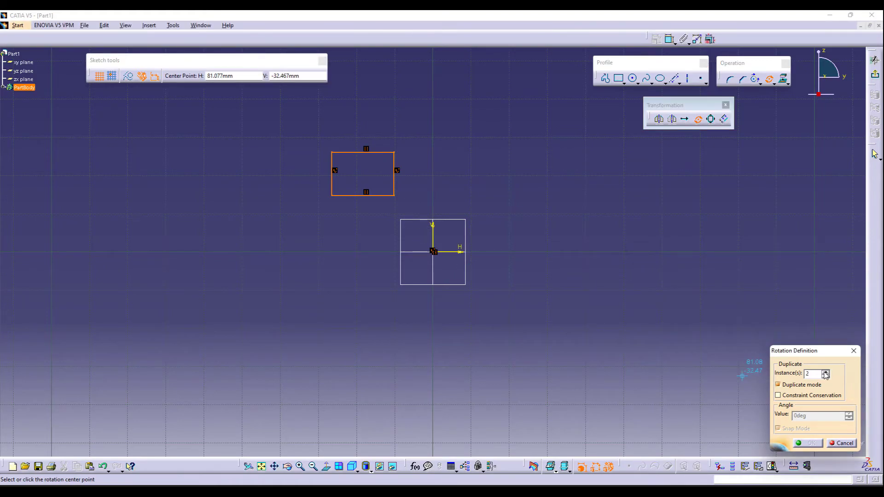
click(825, 372)
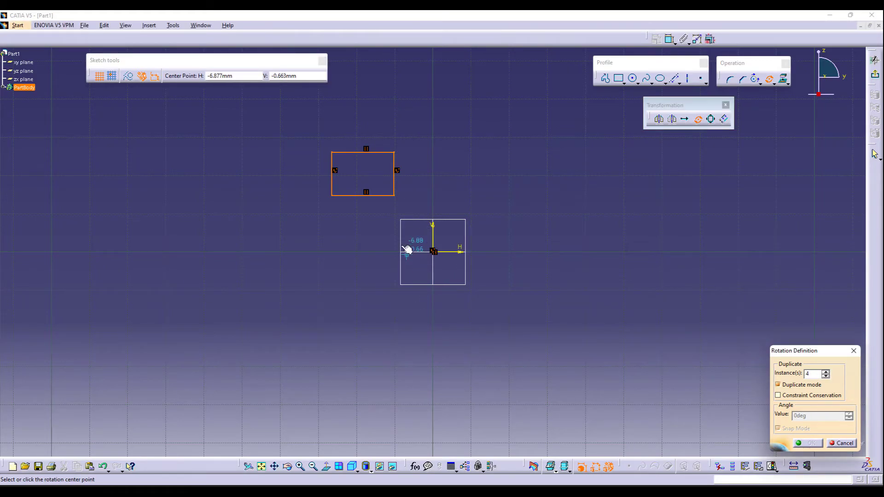
click(433, 251)
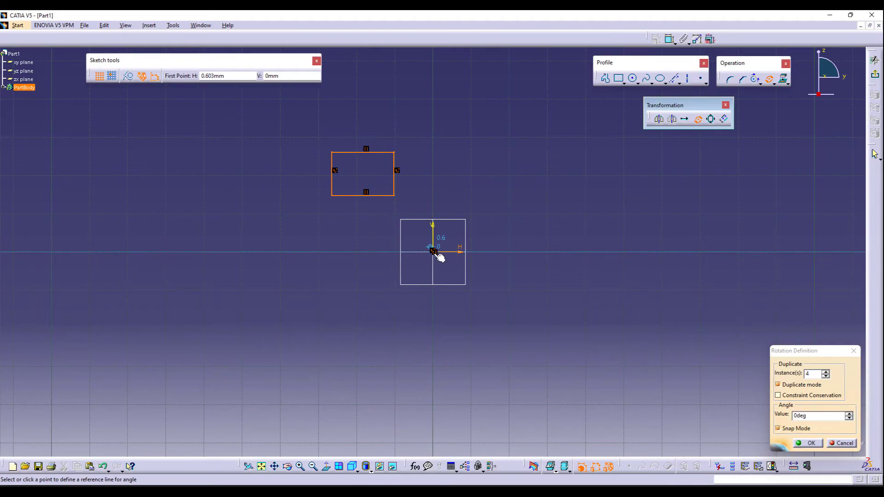
click(544, 252)
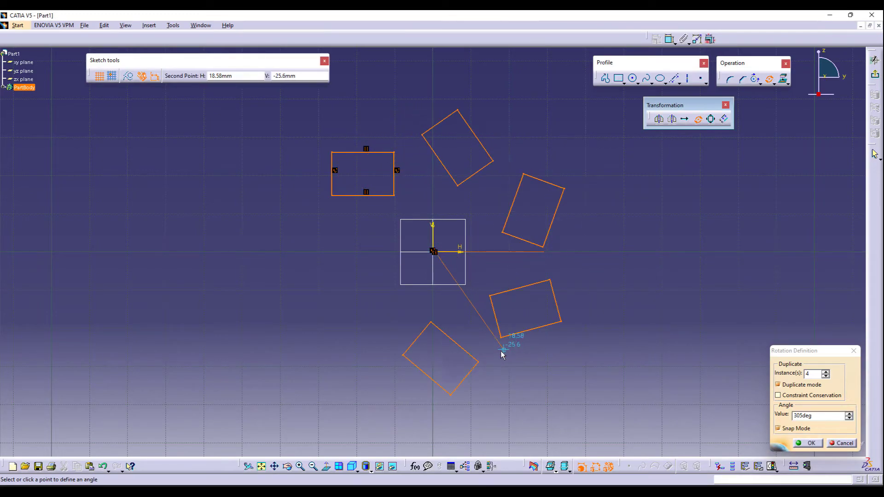
click(464, 357)
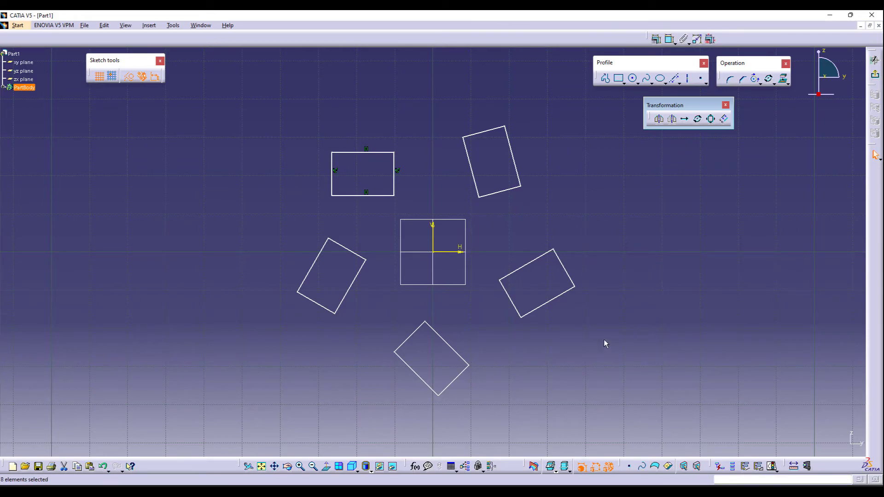
key(ctrl+z)
- Dimension the rectangle's width and height
click(364, 195)
click(669, 40)
click(357, 213)
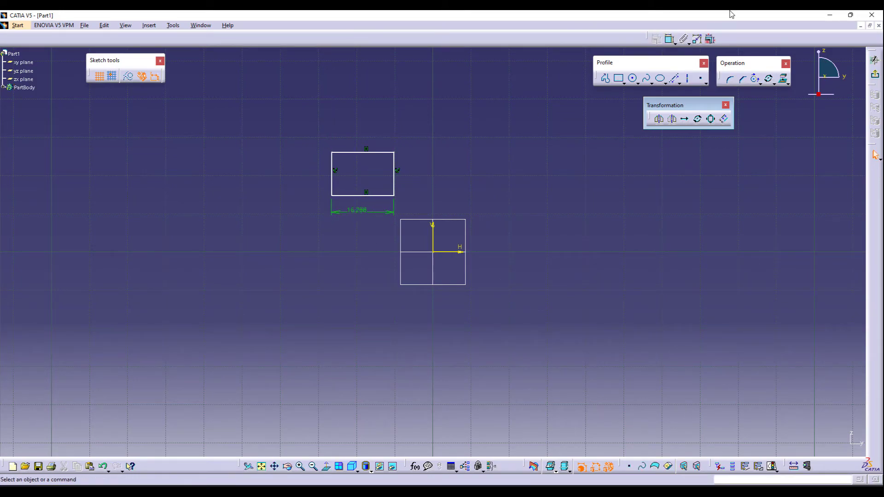
click(399, 181)
click(428, 180)
- Sketch a circle about 16 mm in diameter to the upper right of the origin and dimension its diameter
click(633, 78)
click(557, 208)
click(579, 241)
click(669, 40)
click(540, 145)
- Set the rectangle's width to 20 mm and its height to 12 mm
double_click(368, 211)
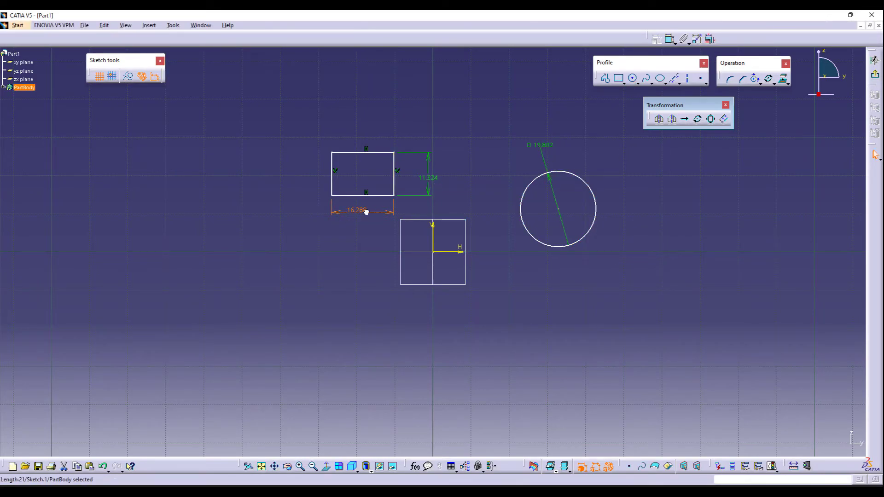
text(20)
key(Return)
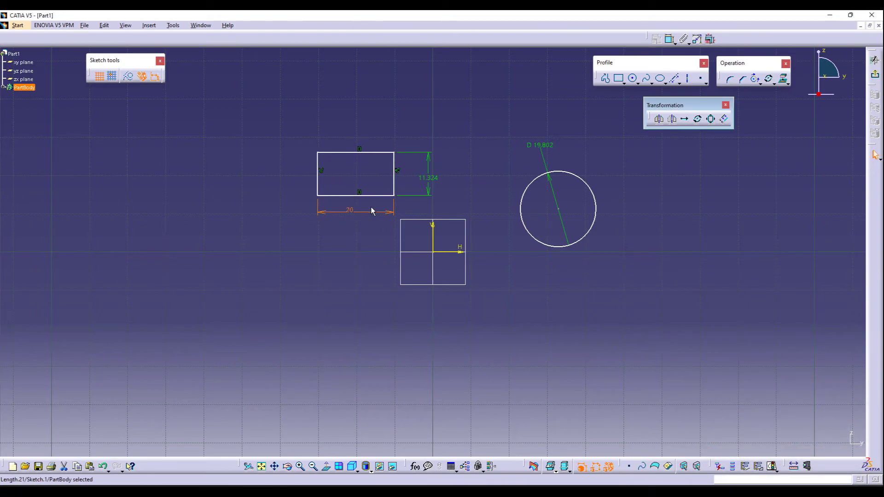
double_click(430, 176)
text(12)
key(Return)
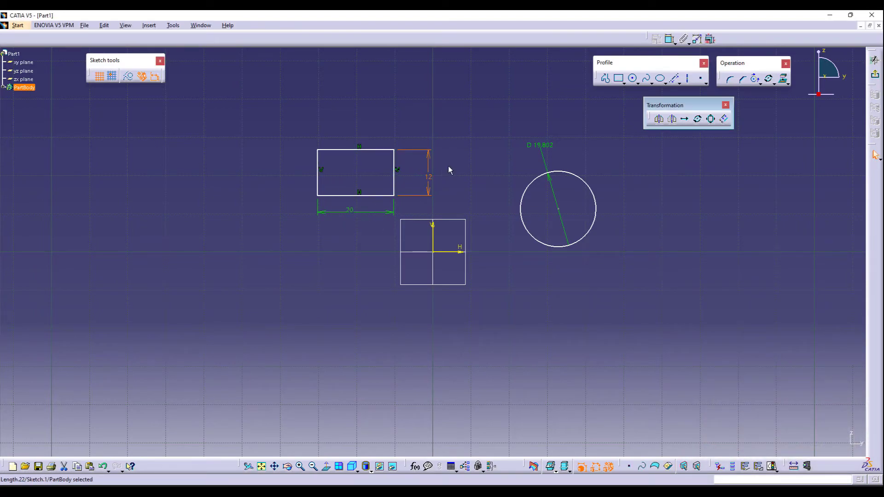
- Set the circle's diameter to 20 mm
double_click(535, 144)
text(20)
key(Return)
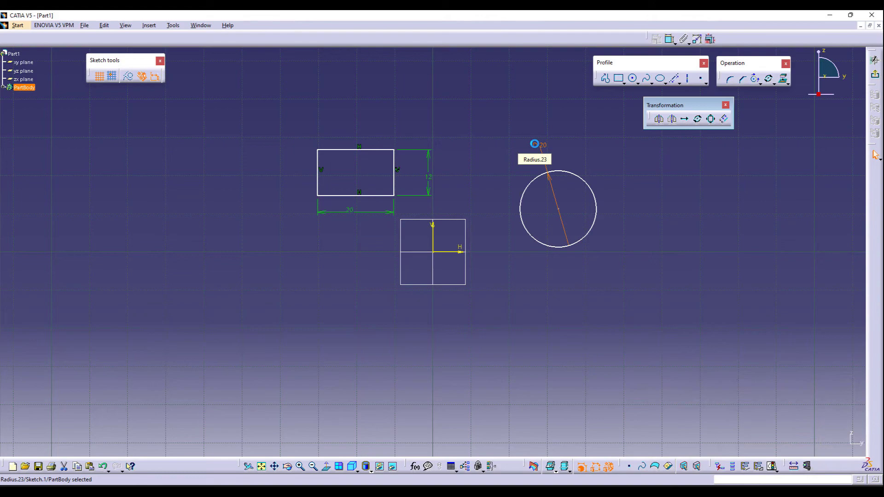
click(523, 282)
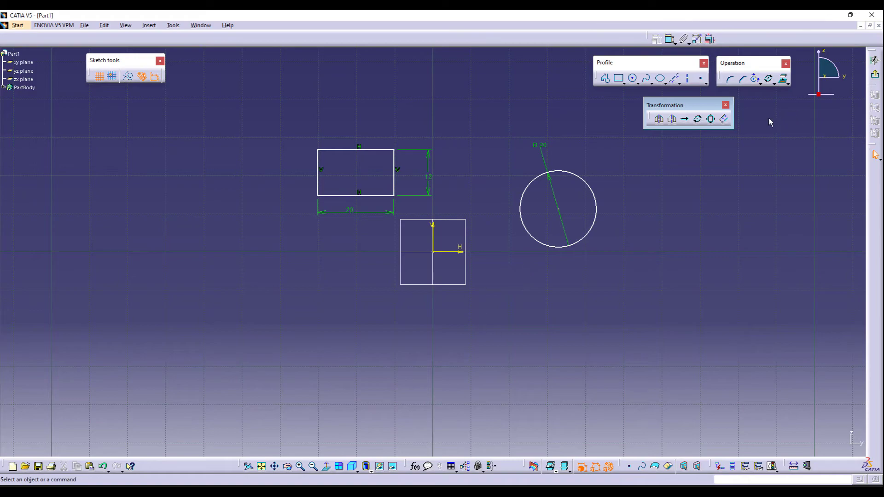
- Scale the rectangle by a factor of 2 in duplicate mode about its lower-left corner
click(711, 121)
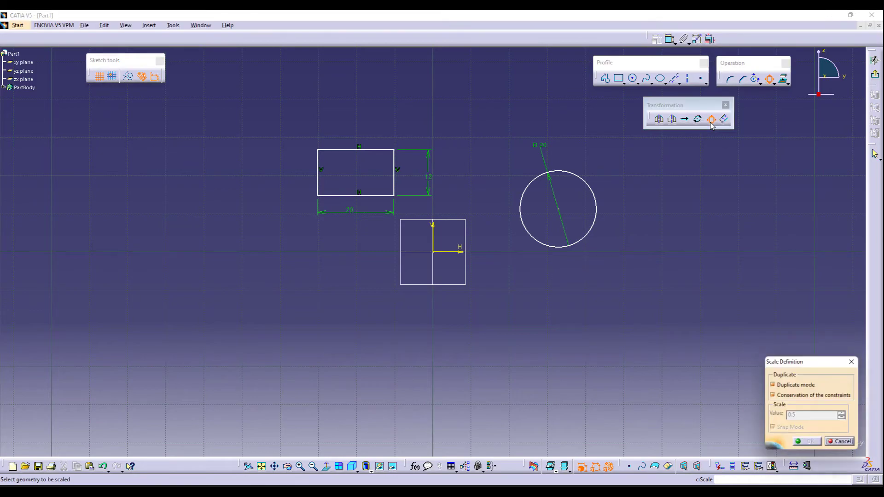
click(798, 385)
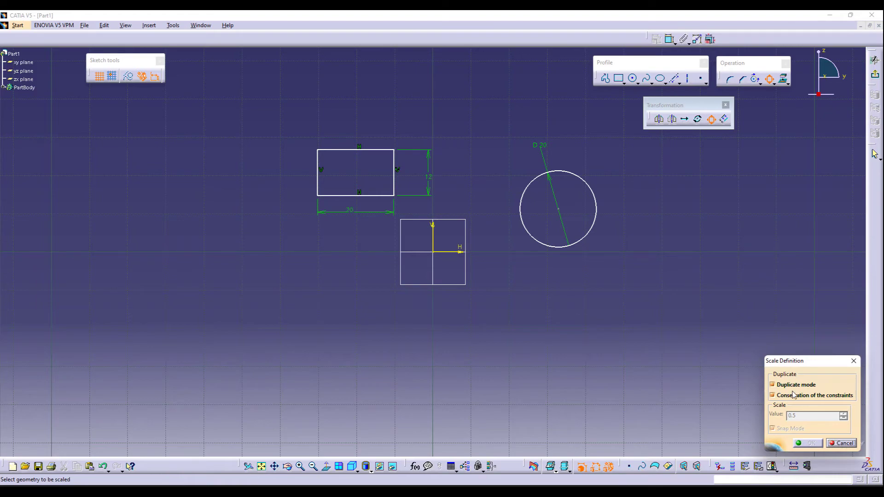
mouse_move(302, 135)
mouse_down()
mouse_move(389, 191)
mouse_move(408, 221)
mouse_up()
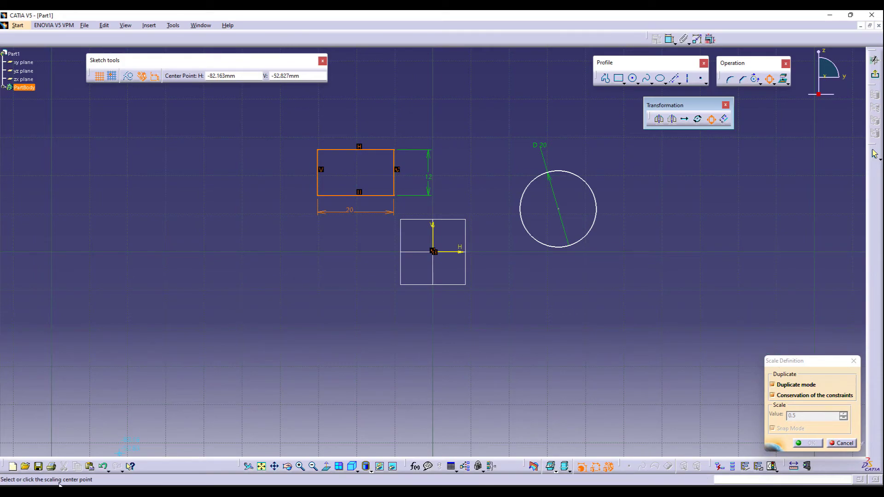
click(317, 195)
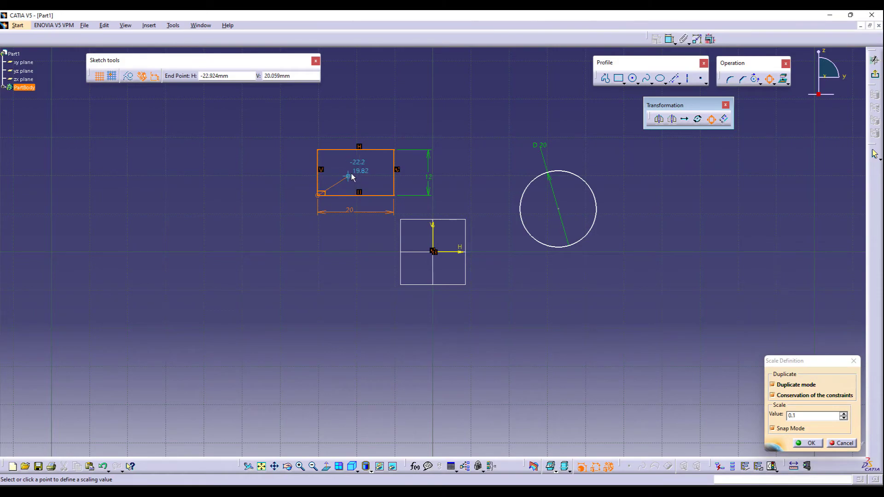
double_click(814, 416)
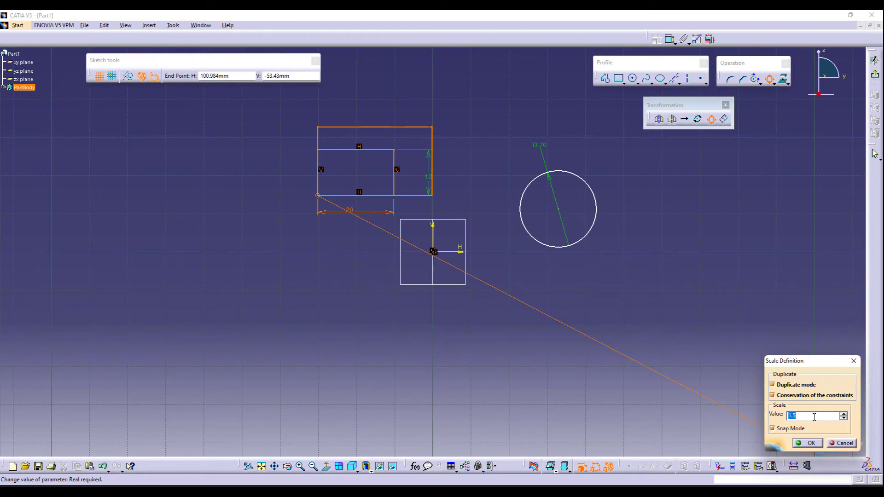
text(2)
key(Return)
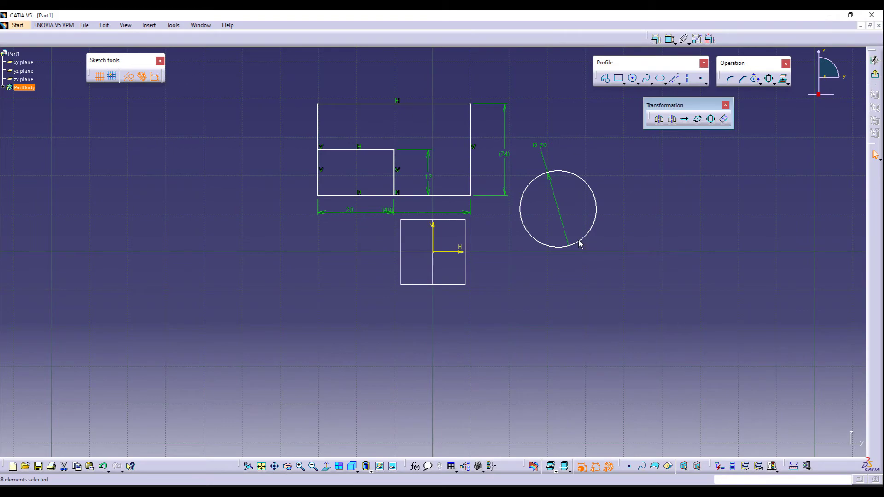
- Delete the enlarged copy of the rectangle
mouse_move(427, 212)
mouse_down()
mouse_move(414, 288)
mouse_move(414, 232)
mouse_up()
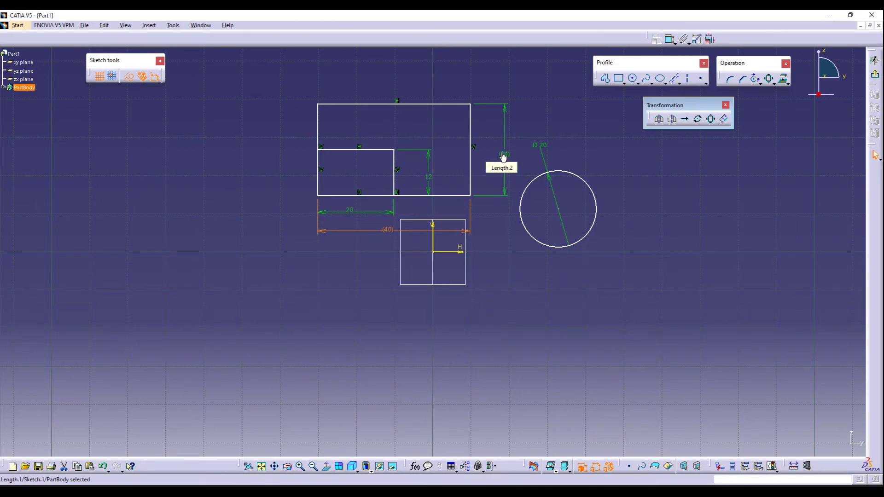
click(474, 227)
key(Delete)
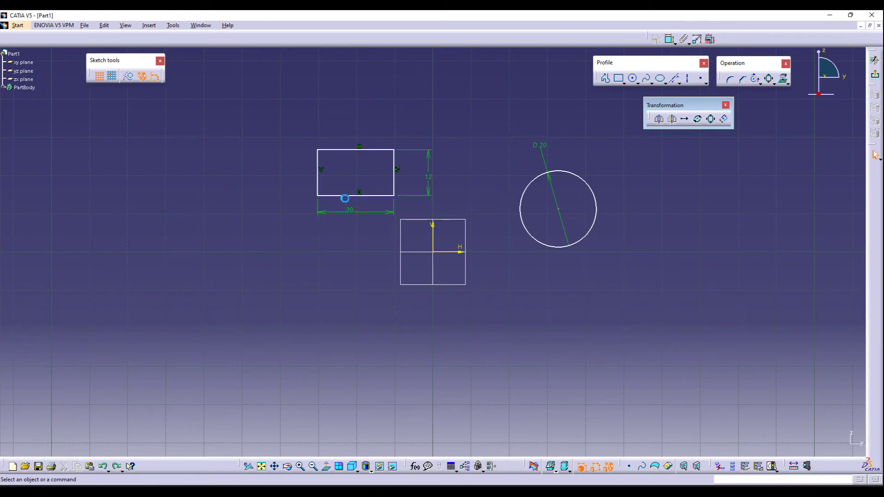
- Scale the rectangle by a factor of 0.5 about the origin in duplicate mode
drag(306, 141, 410, 215)
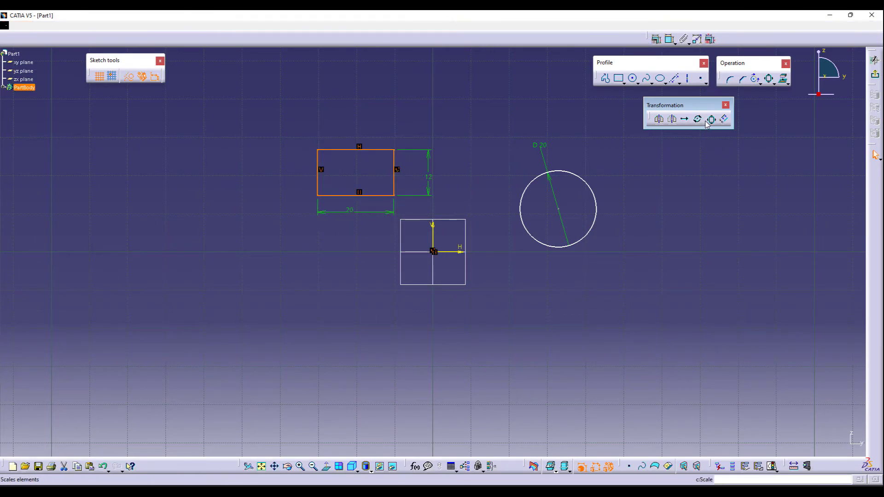
click(710, 119)
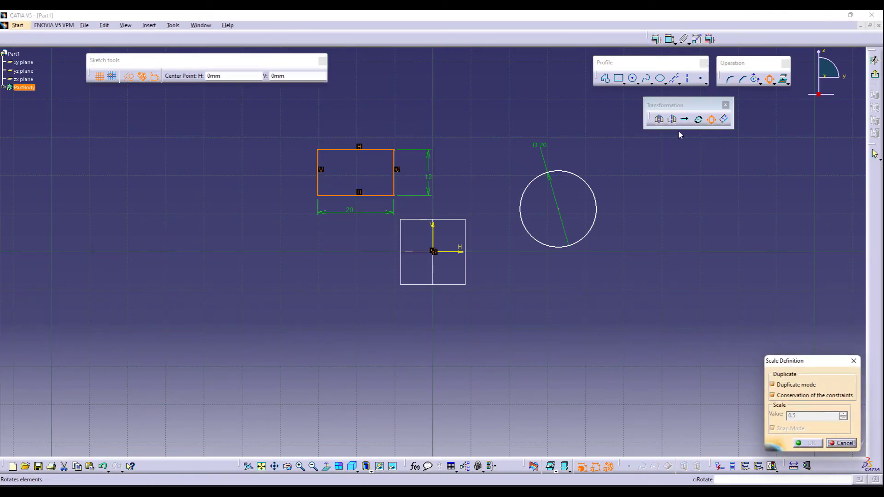
click(433, 250)
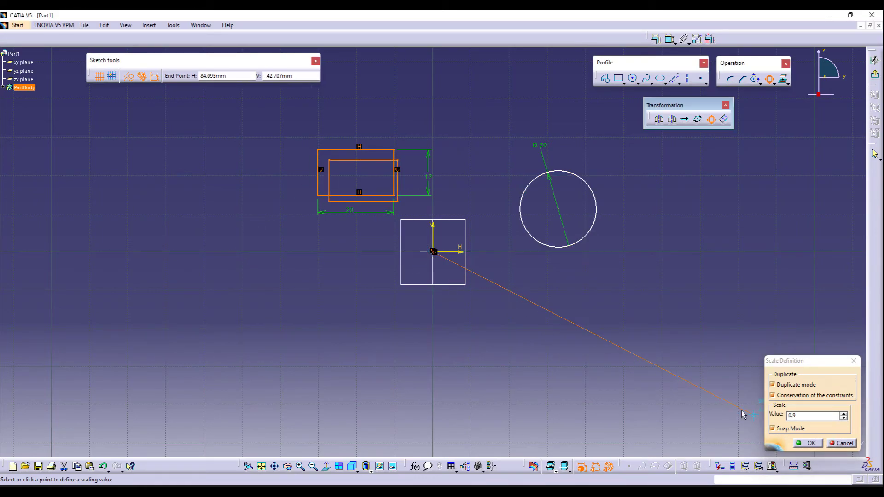
text(0.5)
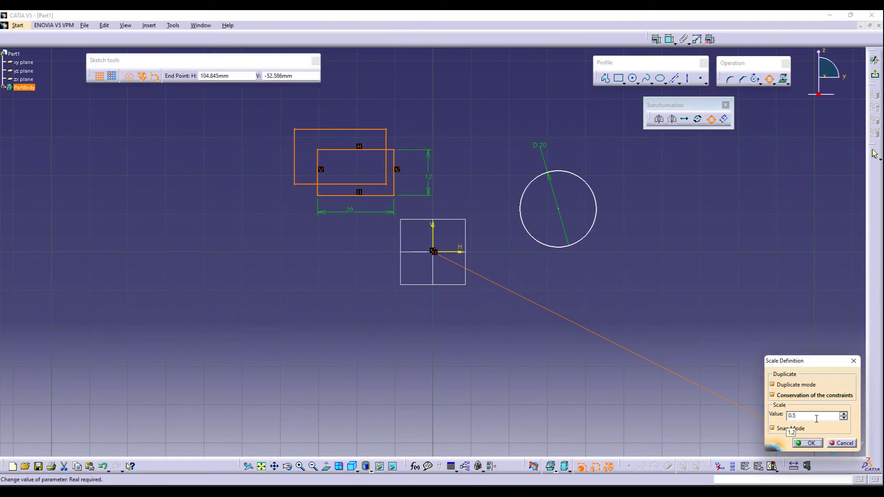
key(Return)
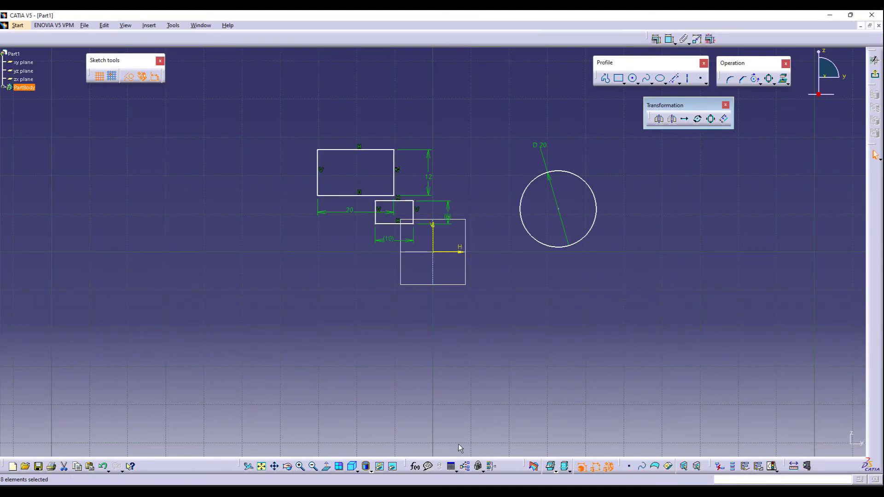
- Scale the small rectangle about its lower-right corner without duplication, picking the factor in the view
click(711, 119)
click(772, 384)
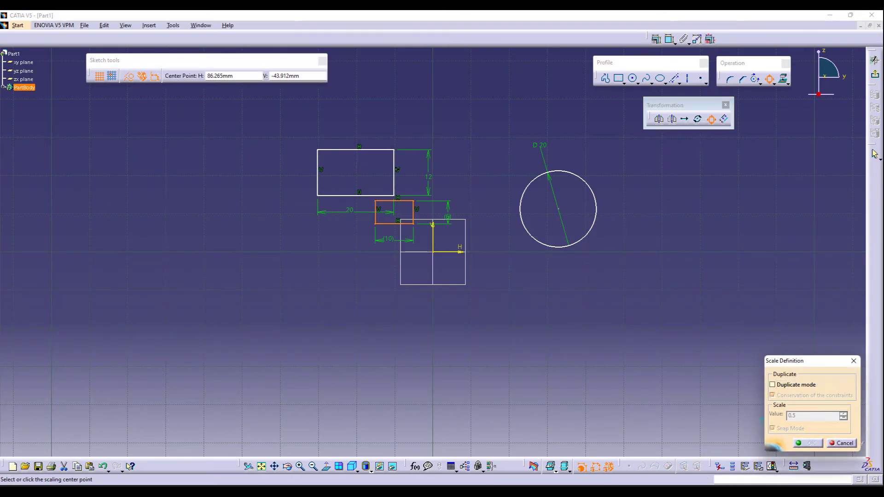
click(412, 224)
click(620, 378)
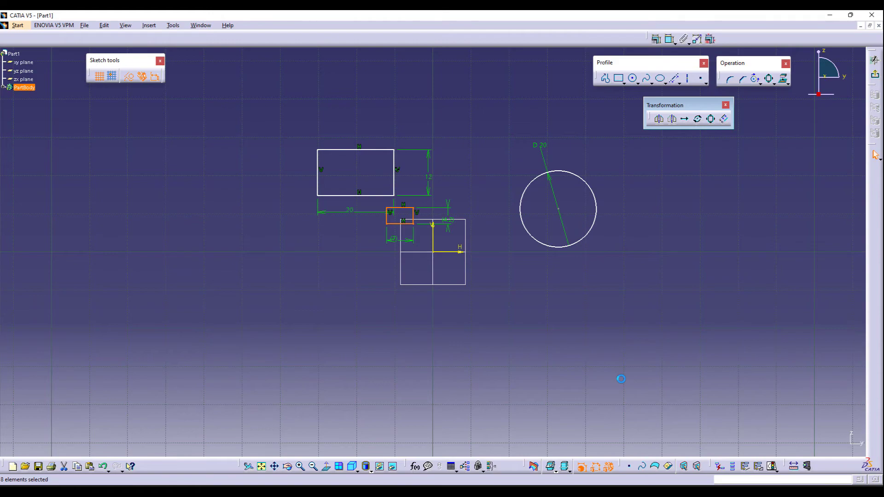
- Scale the circle by a factor of 3 about its centre without duplication
click(541, 176)
click(711, 121)
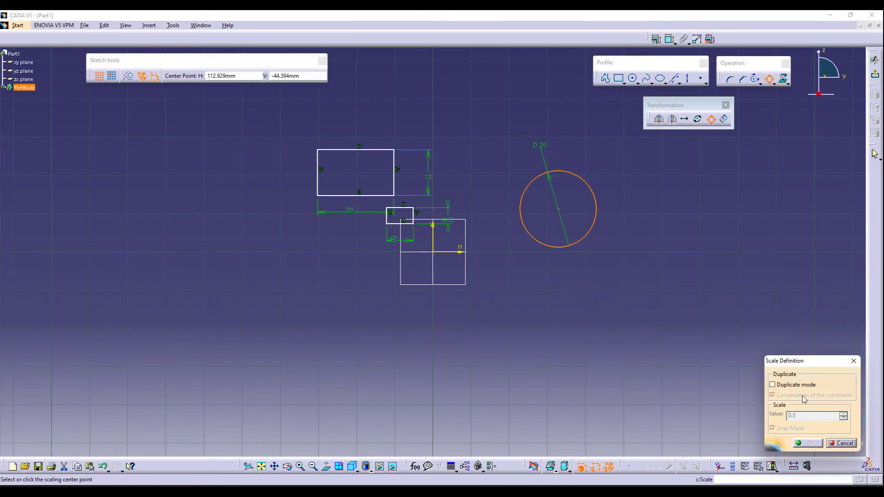
click(560, 210)
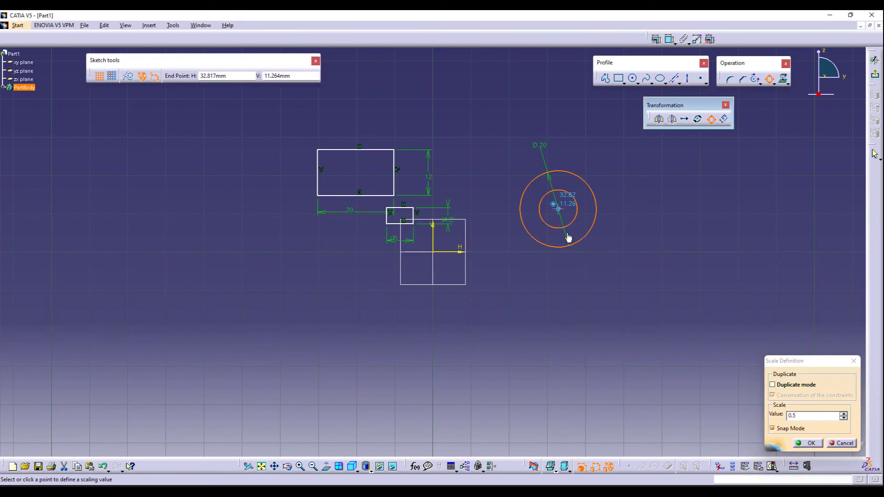
key(Return)
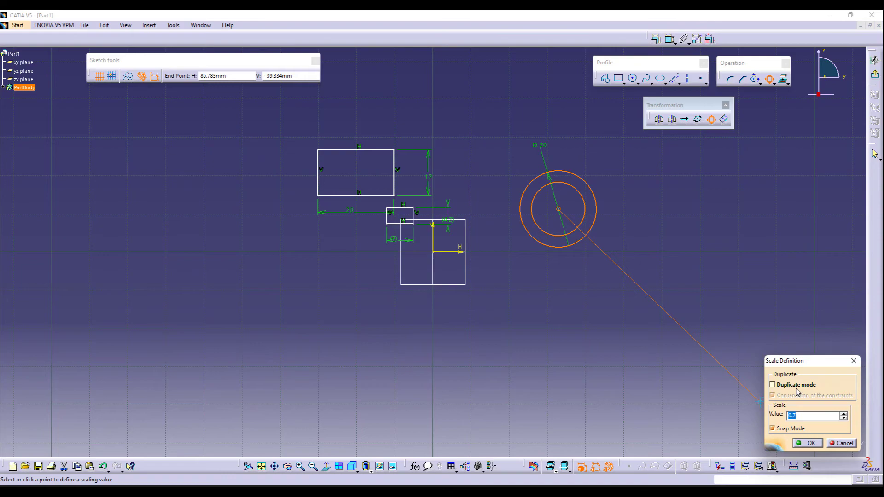
text(3)
key(Return)
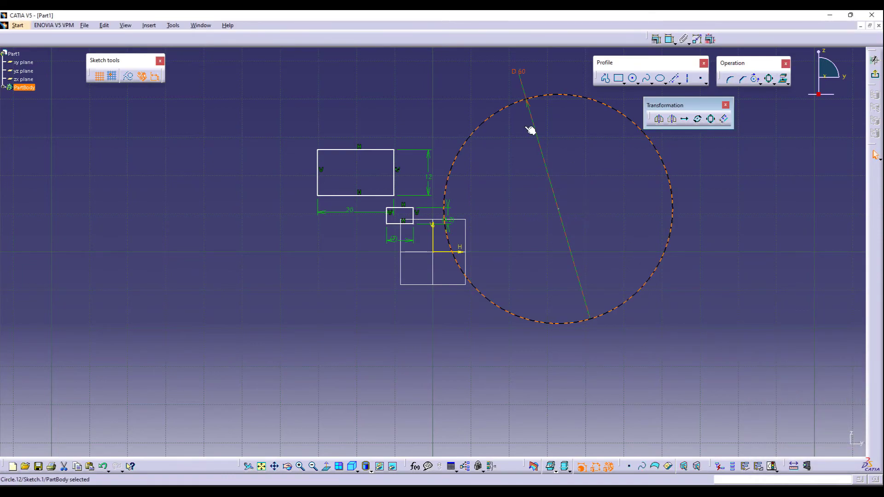
- Delete all the sketch geometry
click(683, 283)
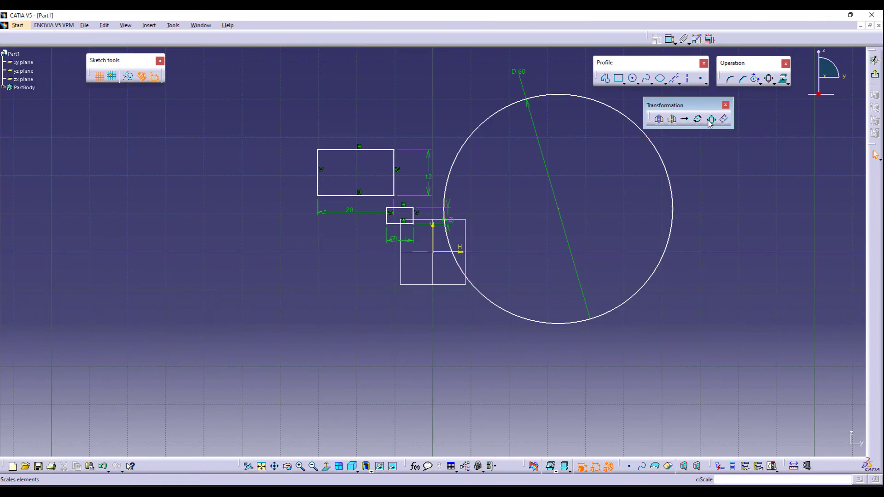
drag(264, 82, 778, 385)
key(Delete)
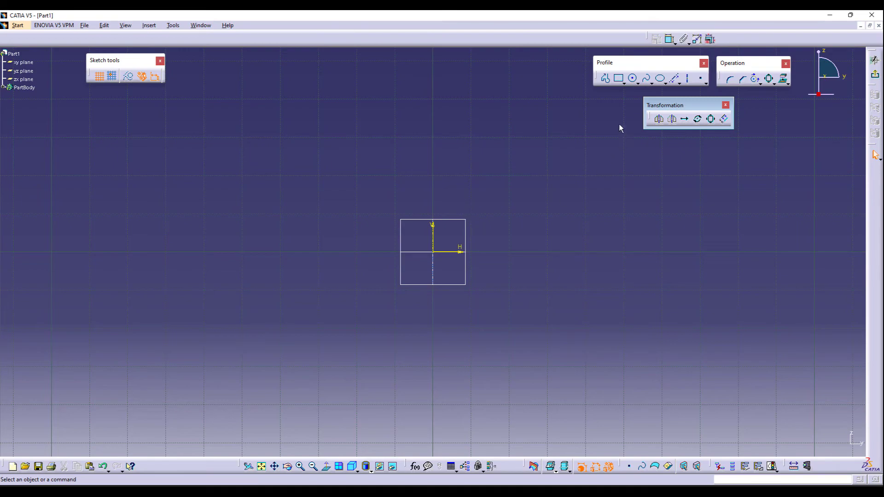
- Draw a horizontal line about 32 mm long above the origin
click(605, 79)
click(327, 166)
double_click(452, 165)
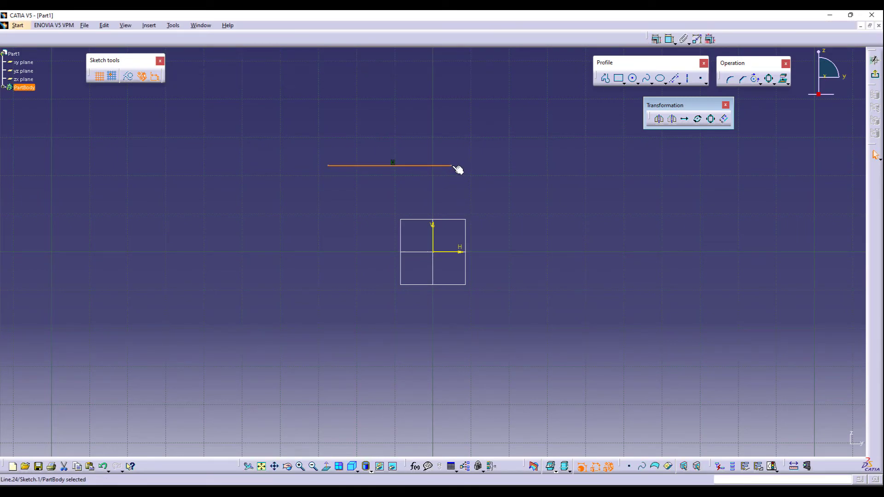
- Draw an L-shaped profile of a horizontal line and a downward vertical line to the right of the origin
click(605, 79)
click(529, 193)
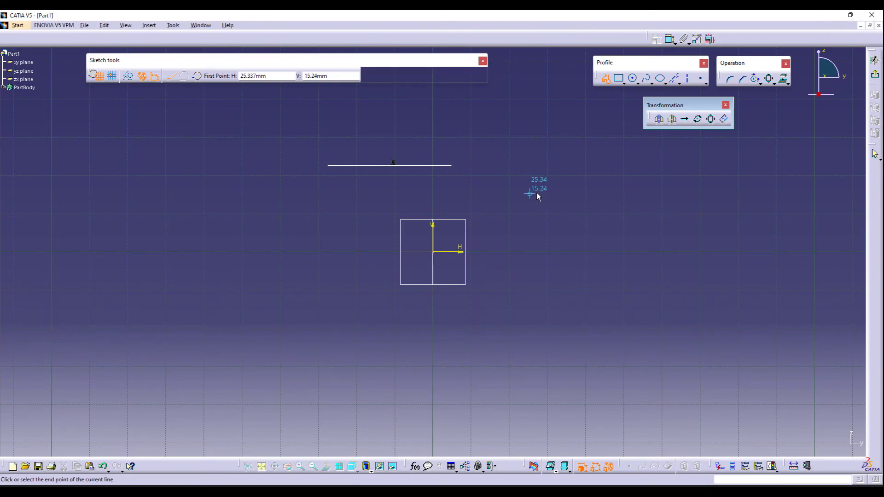
click(604, 193)
double_click(603, 295)
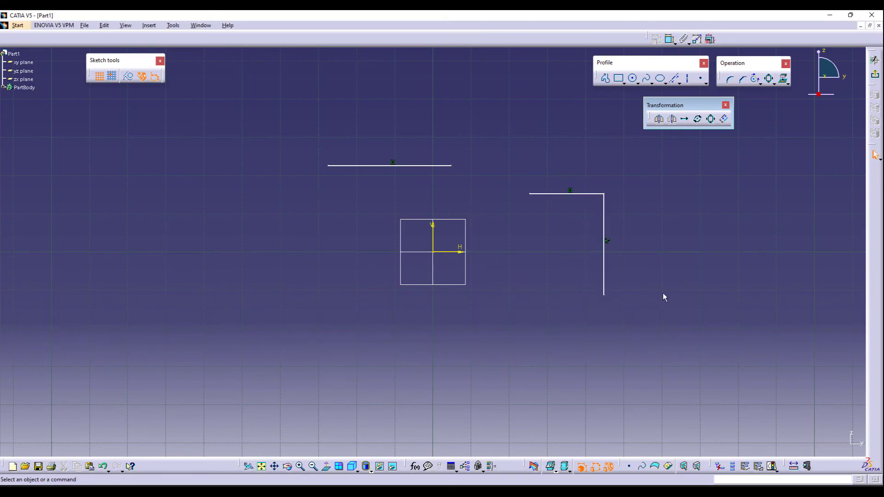
- Offset the upper horizontal line upward and set the offset distance to 8 mm
click(725, 120)
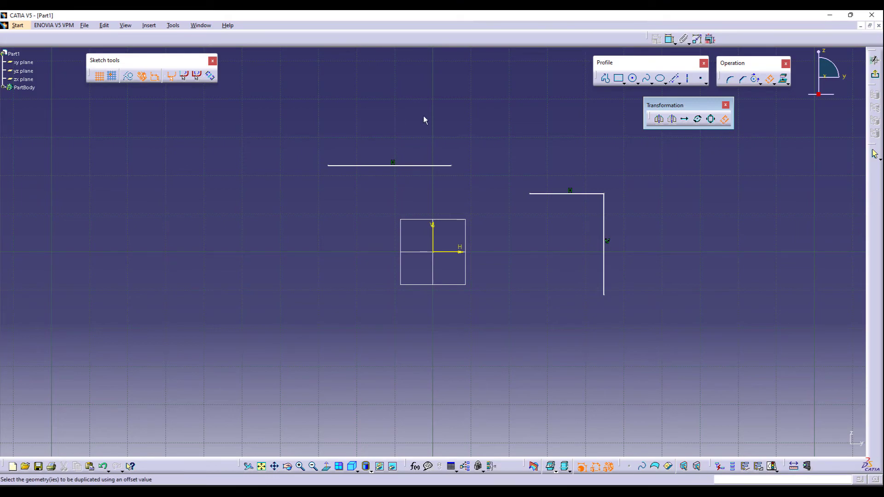
click(432, 166)
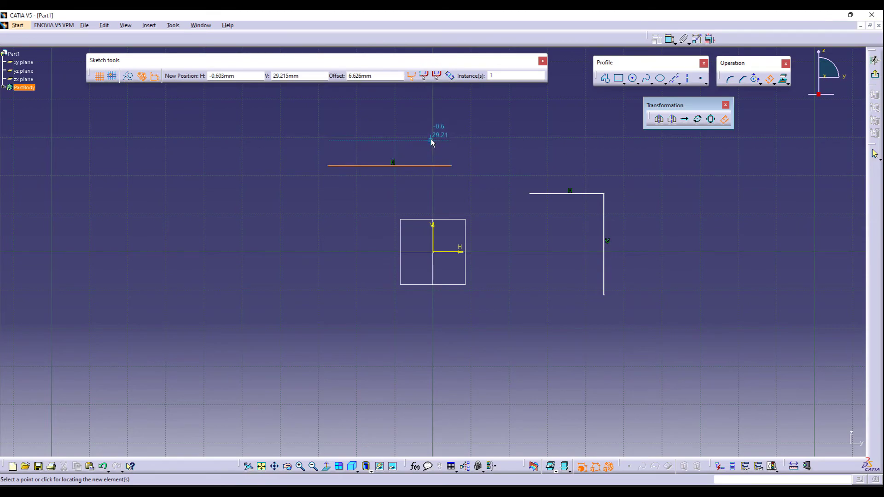
click(430, 136)
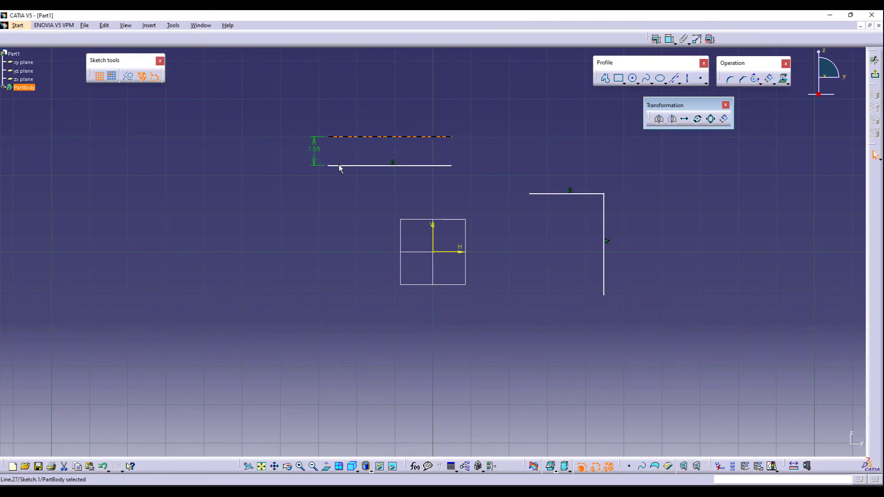
double_click(317, 152)
text(8)
key(Return)
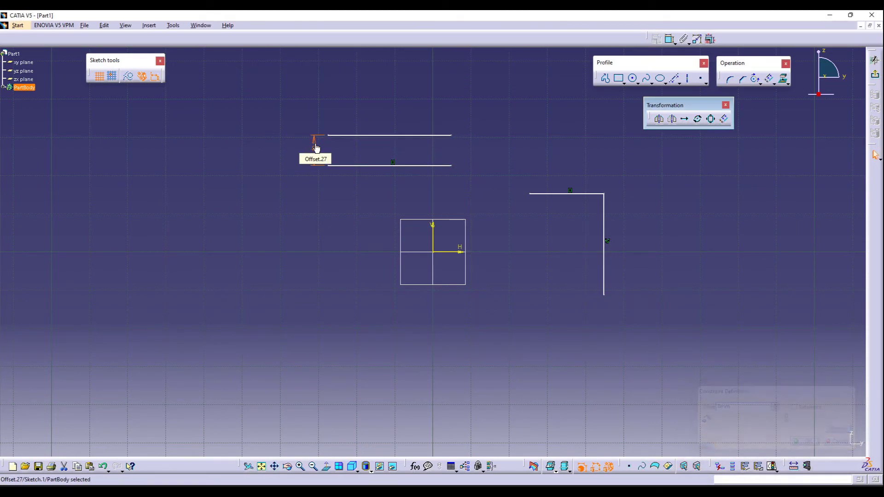
click(314, 236)
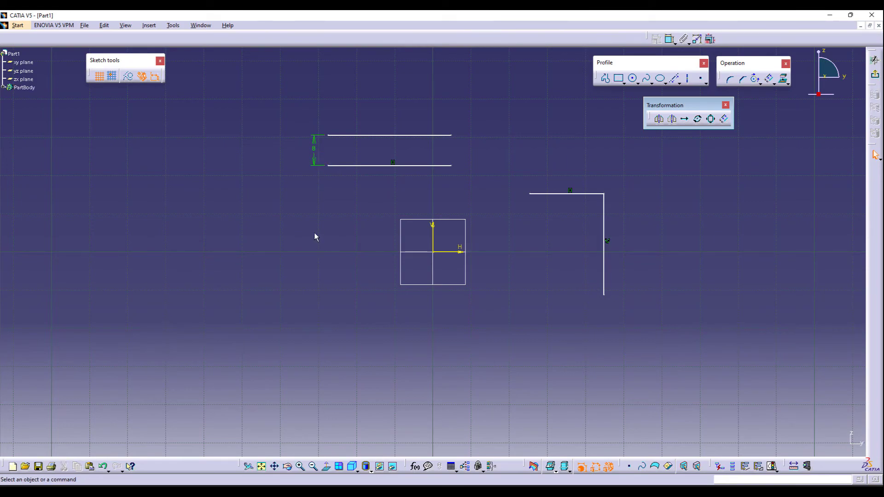
- Try offsetting only the profile's horizontal segment upward, then undo it
click(723, 120)
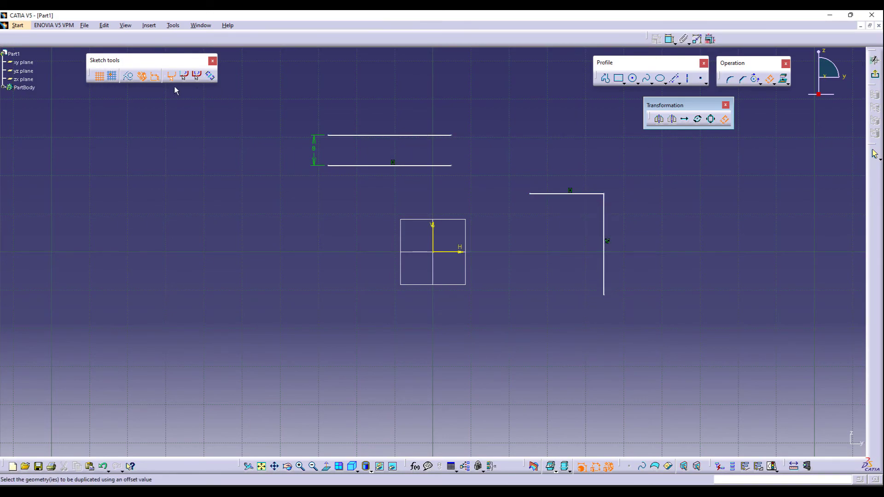
click(555, 193)
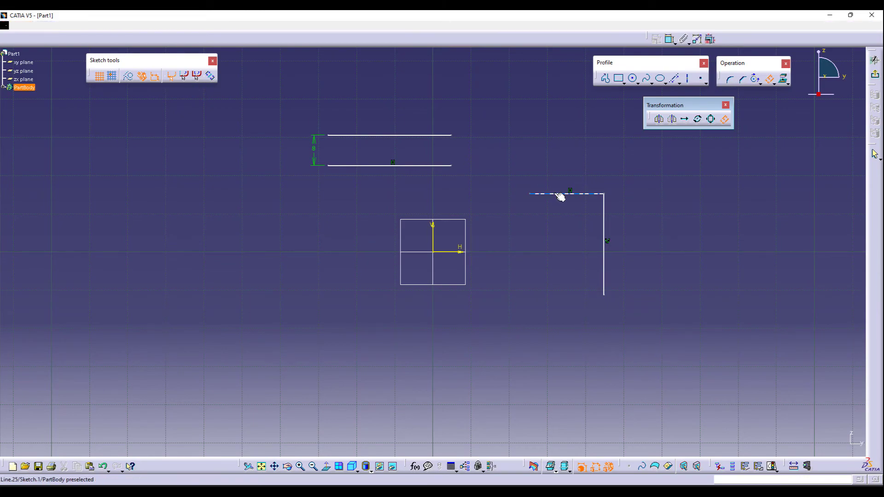
click(551, 164)
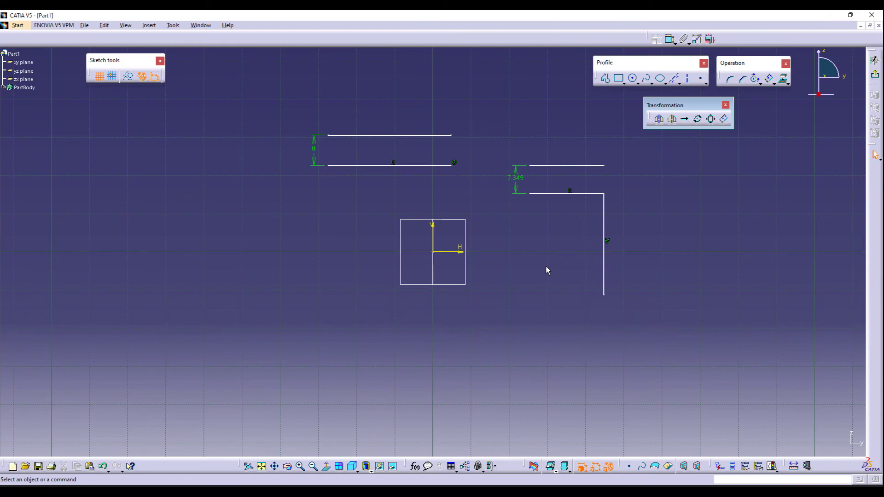
key(ctrl+z)
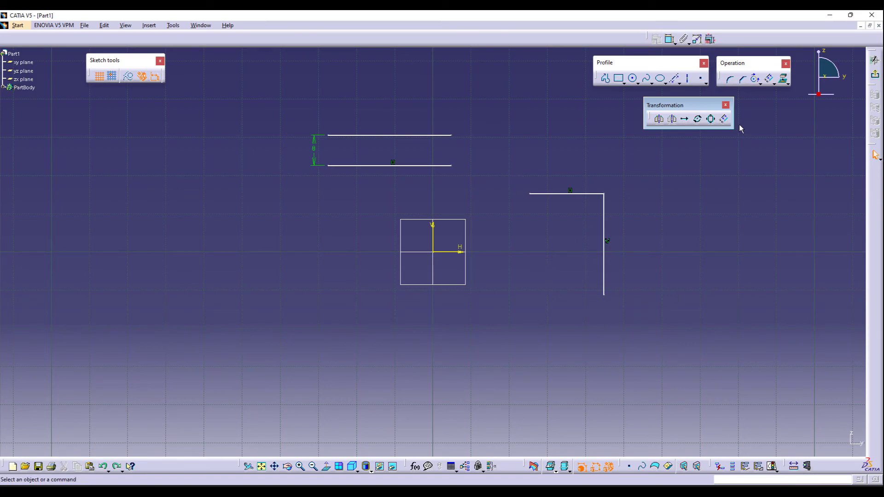
- Offset the profile's horizontal segment with tangent propagation, then delete the resulting line
click(726, 122)
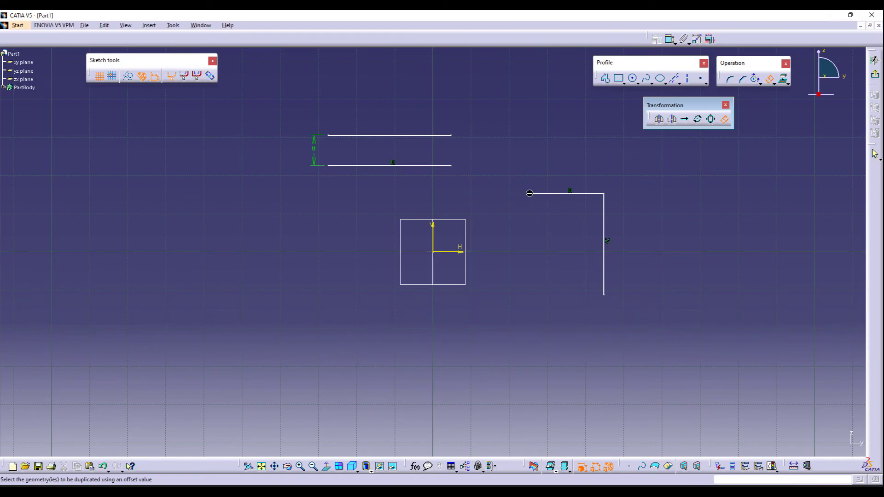
click(186, 79)
click(585, 194)
click(583, 162)
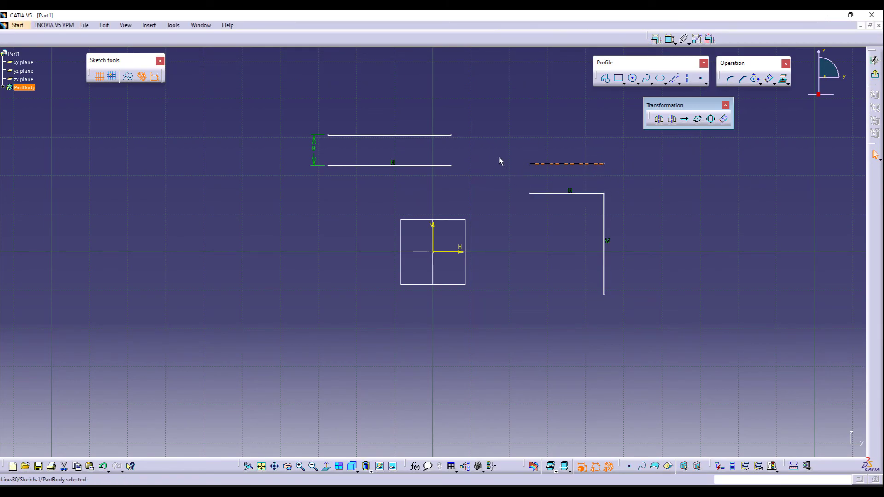
key(Delete)
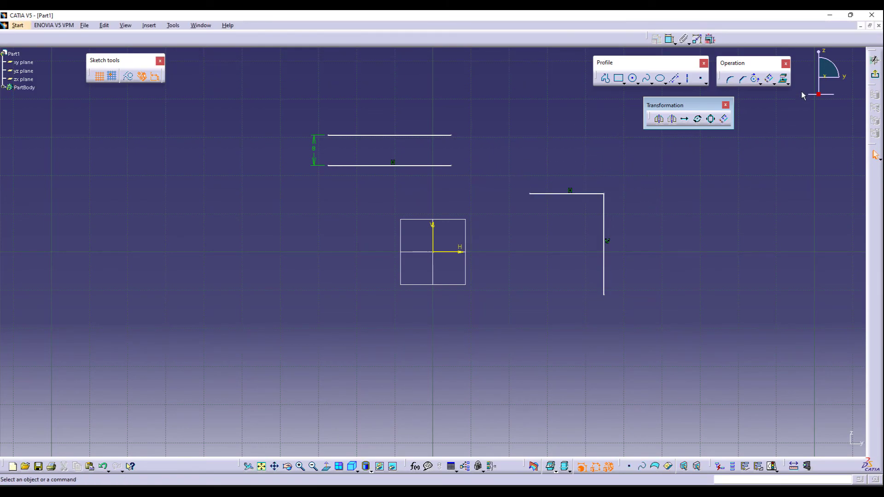
- Round the profile's corner with the Corner tool
click(730, 79)
click(608, 197)
click(595, 205)
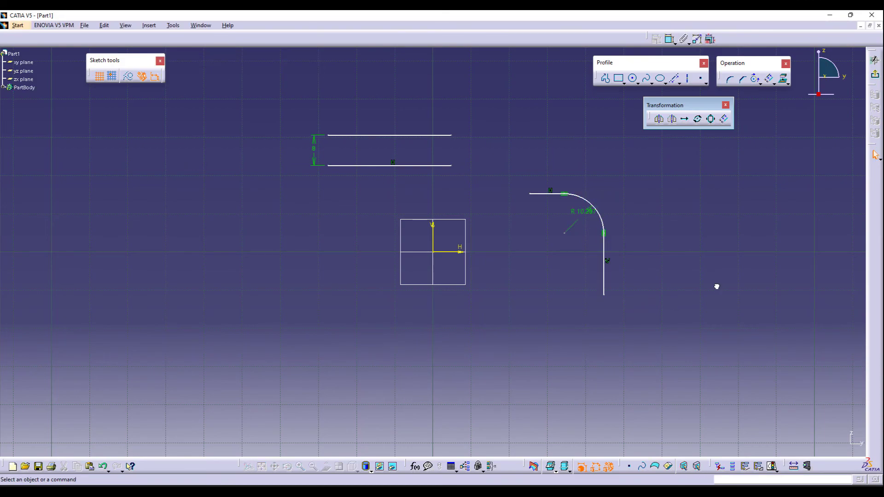
- Offset the rounded profile outward with tangent propagation, then undo the offset and the corner
click(725, 120)
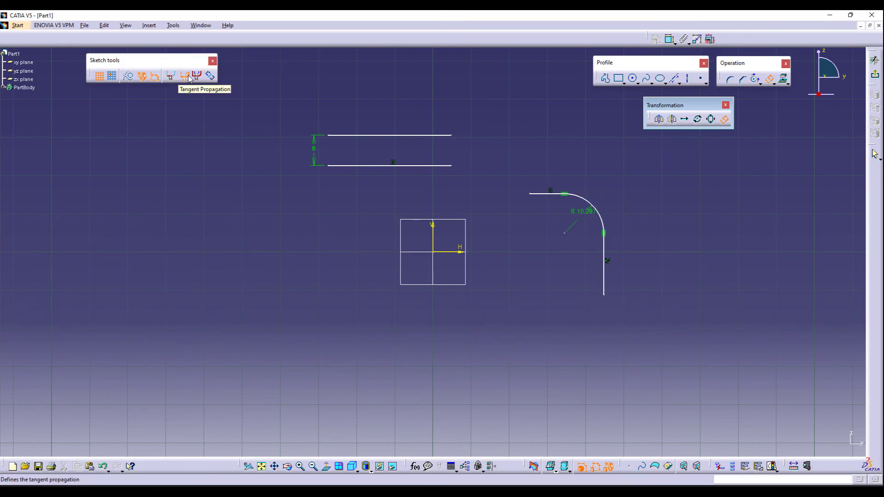
click(552, 194)
click(557, 169)
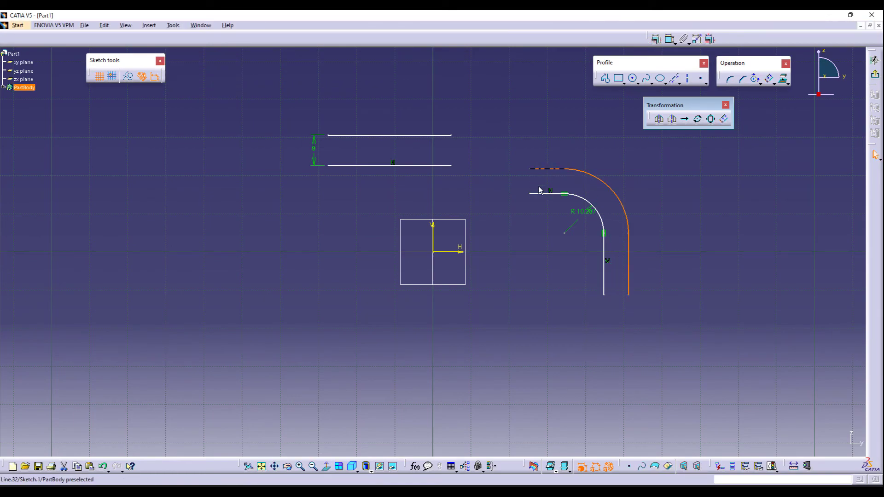
key(Delete)
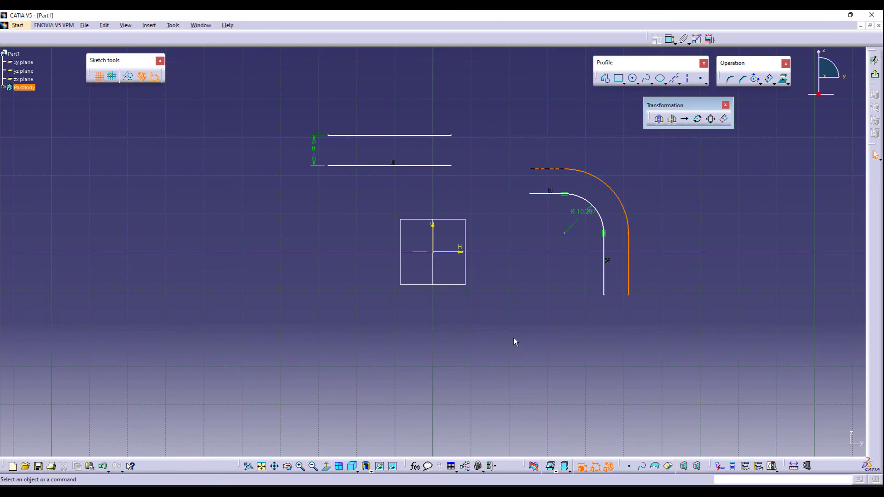
key(ctrl+z)
key(ctrl+z)
key(ctrl+z)
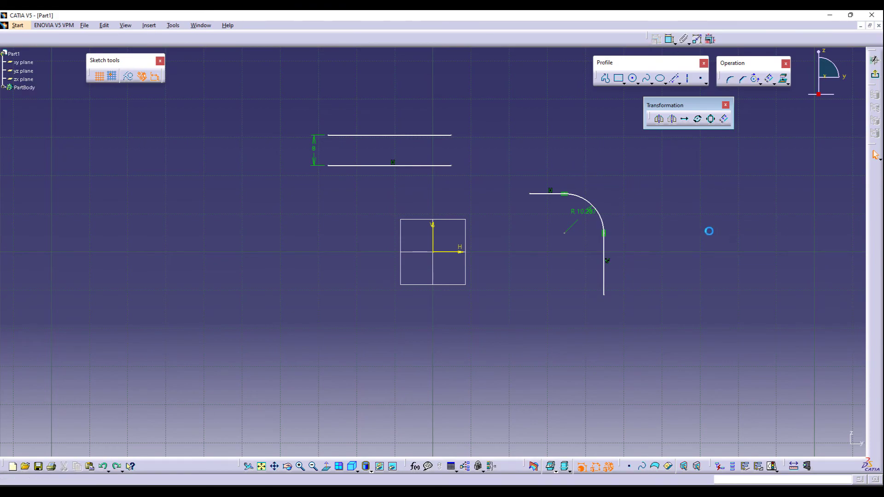
- Offset the whole L-shaped profile outward
click(725, 120)
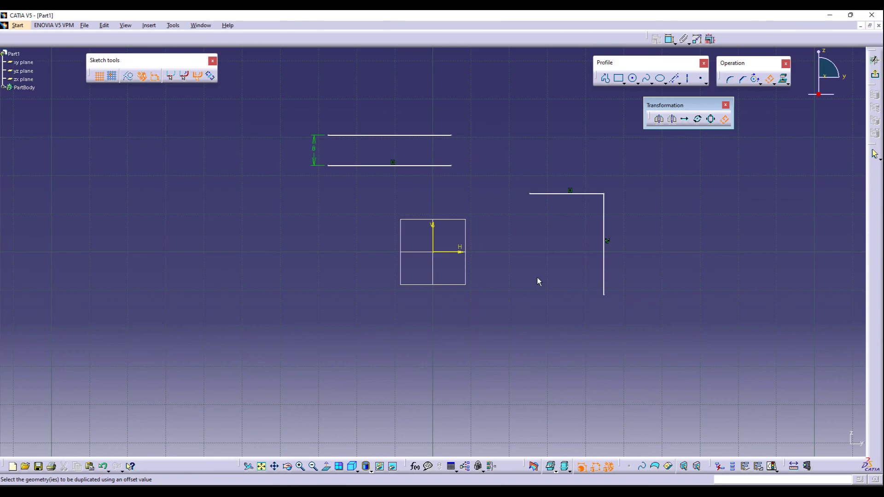
click(560, 195)
click(554, 162)
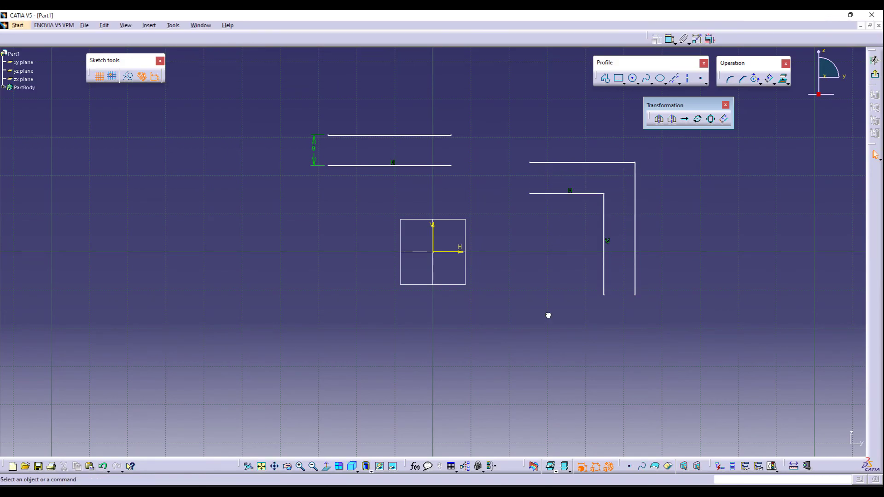
- Draw a rectangle to the left of the origin and offset it outward
click(618, 79)
click(258, 224)
click(328, 284)
click(724, 119)
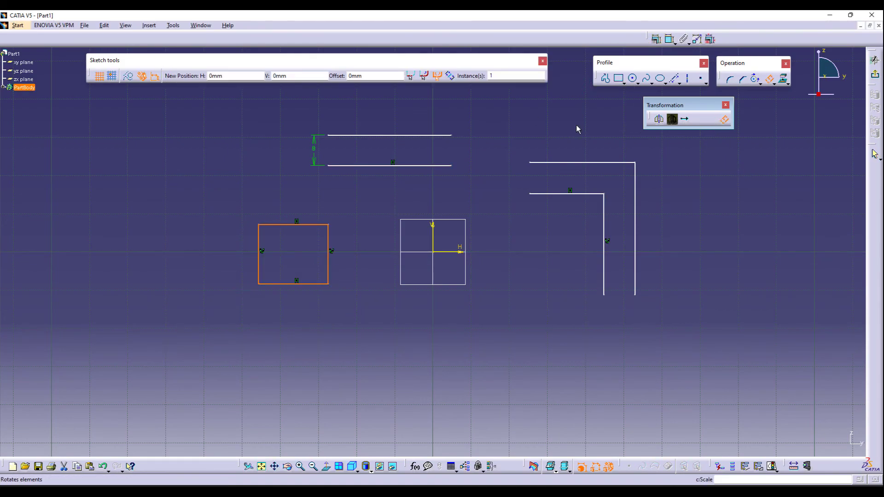
click(297, 198)
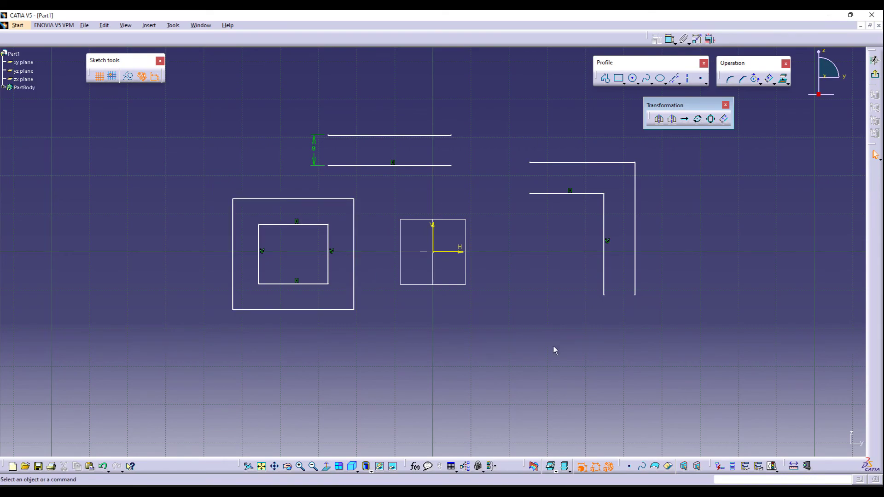
- Offset the profile's inner horizontal segment on both sides and set the offset distance to 5 mm
click(724, 119)
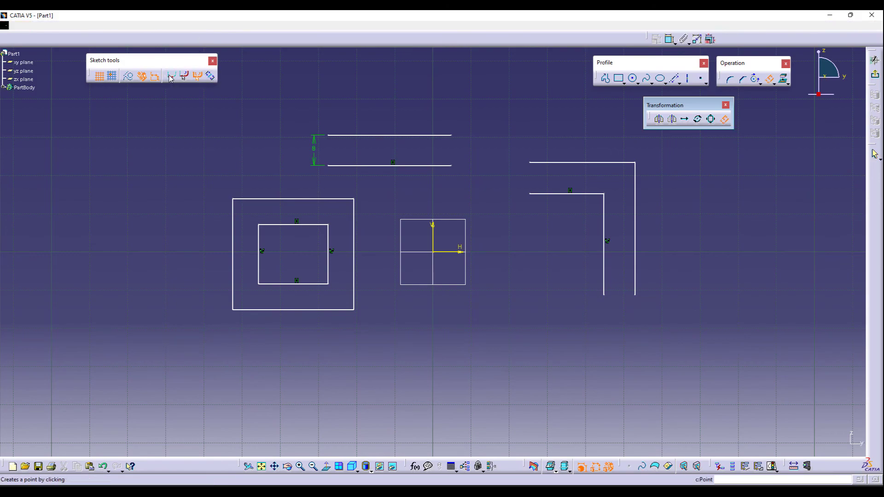
click(211, 76)
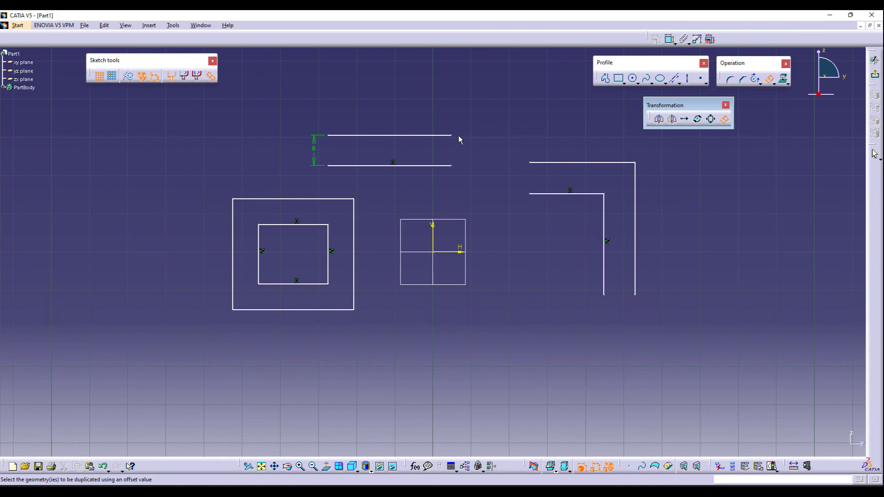
click(576, 193)
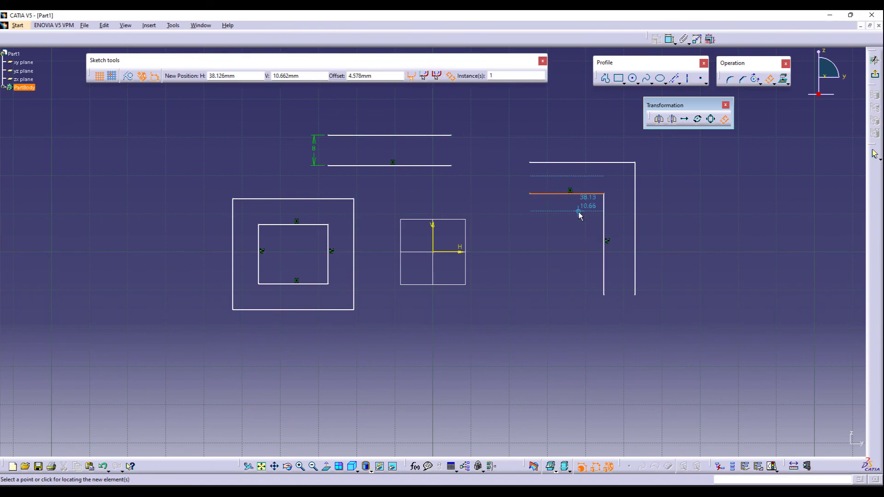
click(578, 211)
double_click(524, 201)
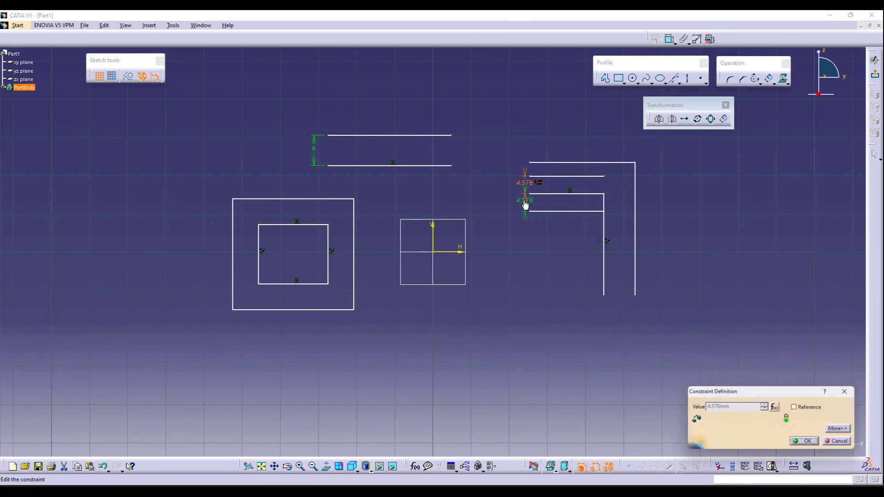
key(Escape)
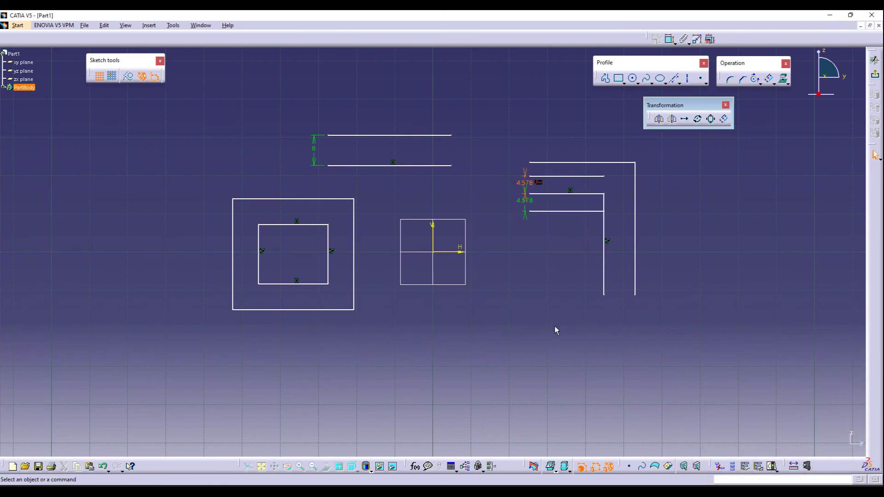
double_click(523, 184)
text(5)
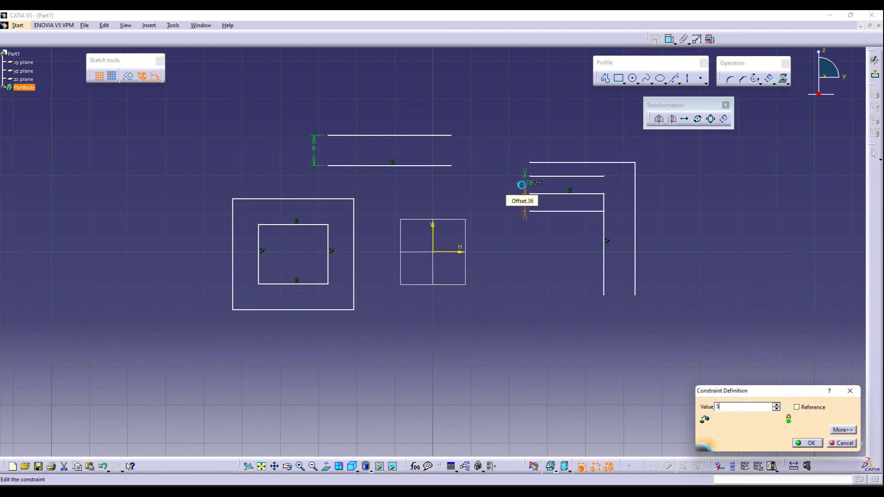
key(Return)
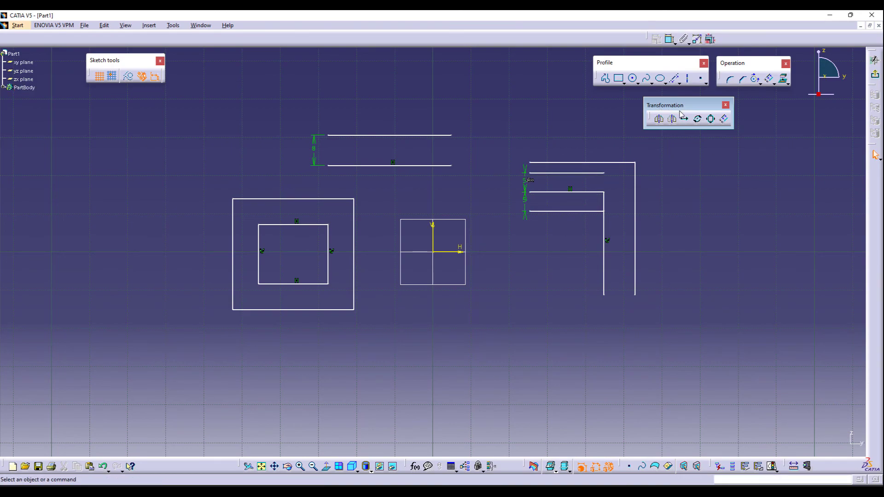
- Close the Transformation toolbar and exit the Sketcher
click(725, 107)
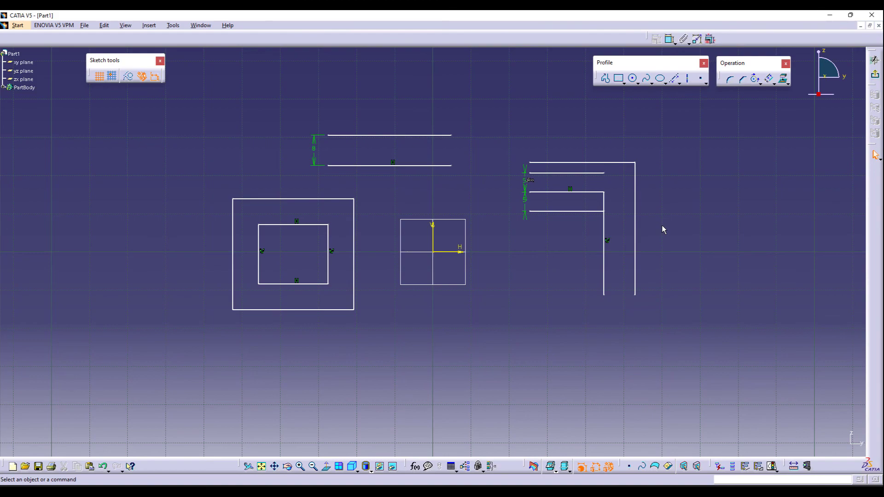
click(875, 74)
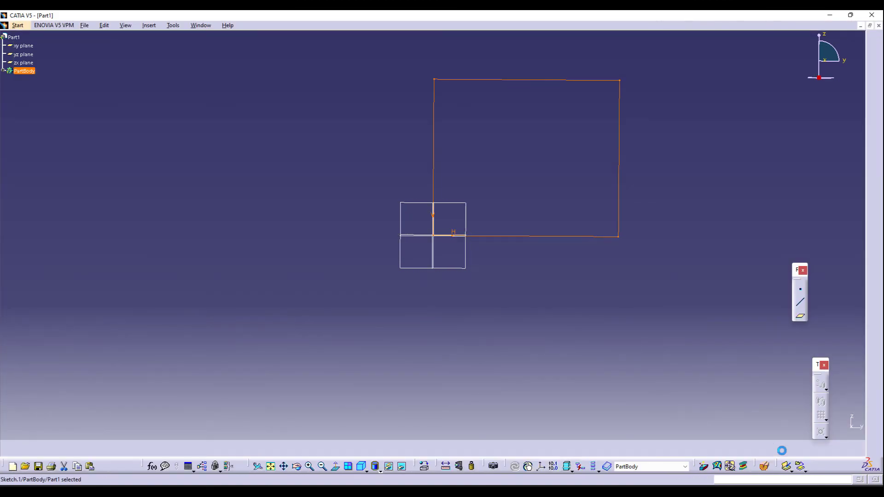